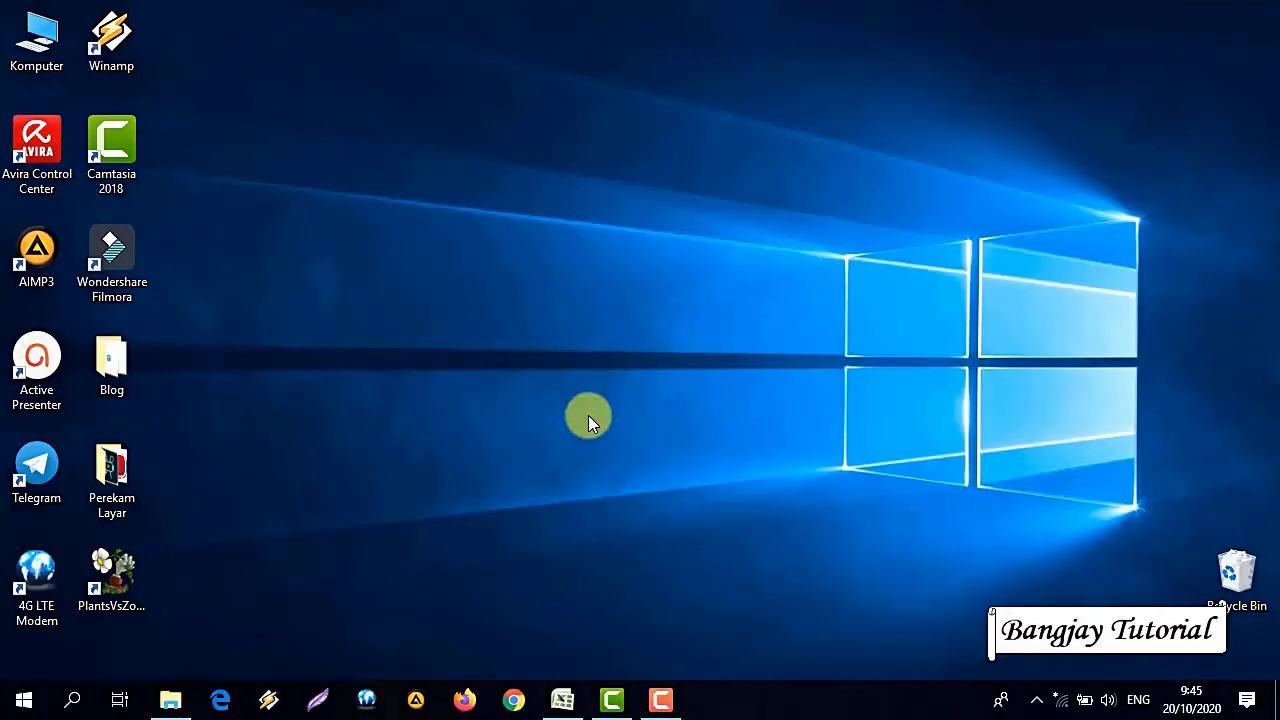
- Switch to the Excel workbook and select the student data in C3:G12 on Sheet4
click(563, 700)
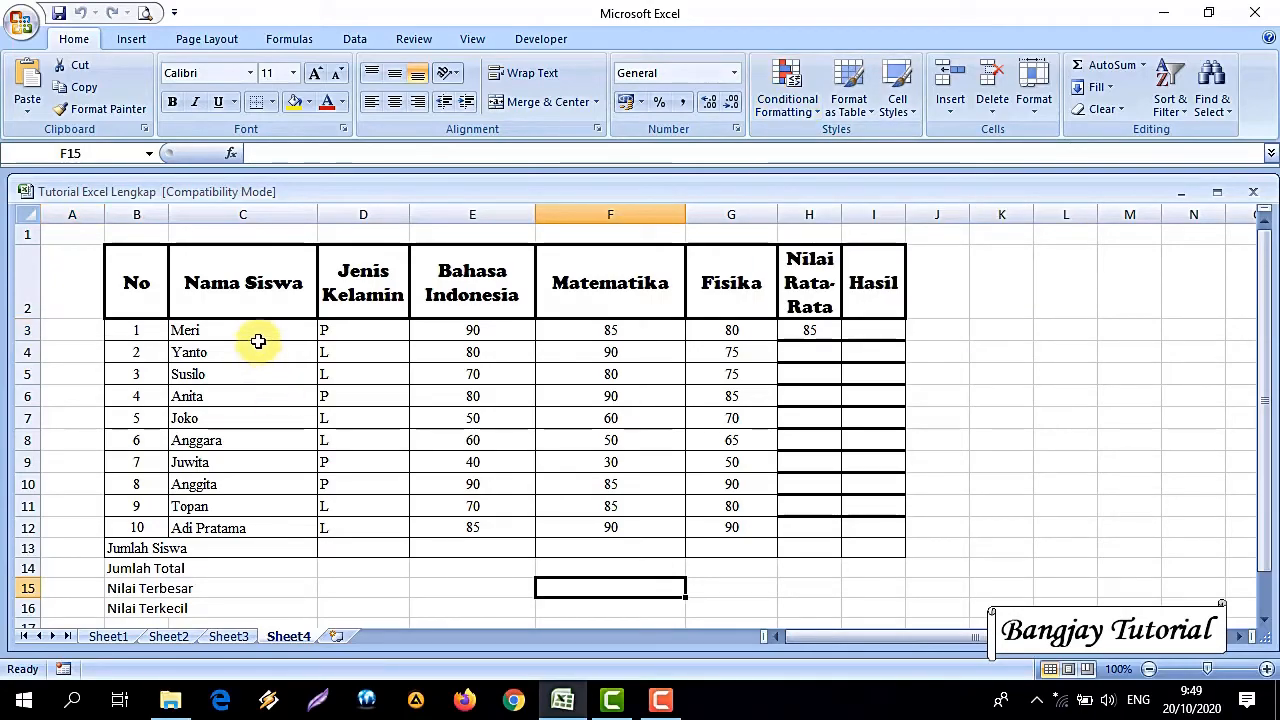
drag(257, 330, 747, 535)
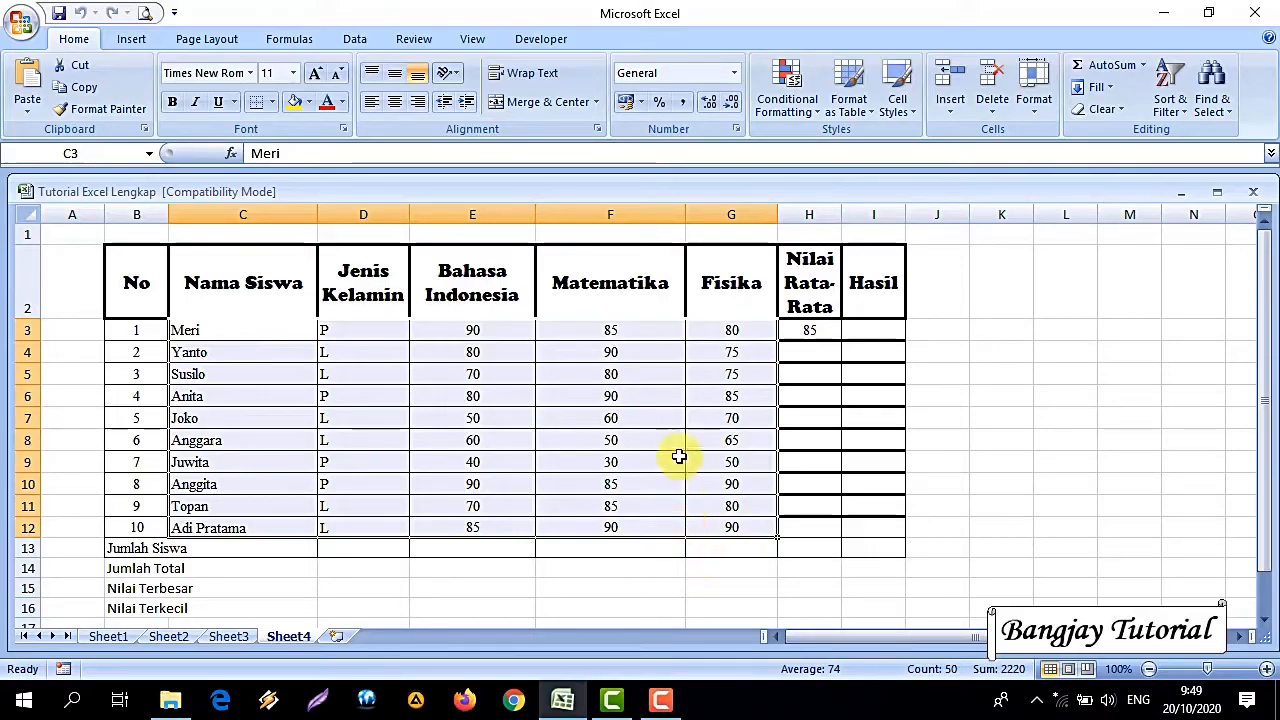
- Start a Greater Than highlight rule for the selected cells with 50 as the threshold
click(779, 106)
mouse_move(785, 143)
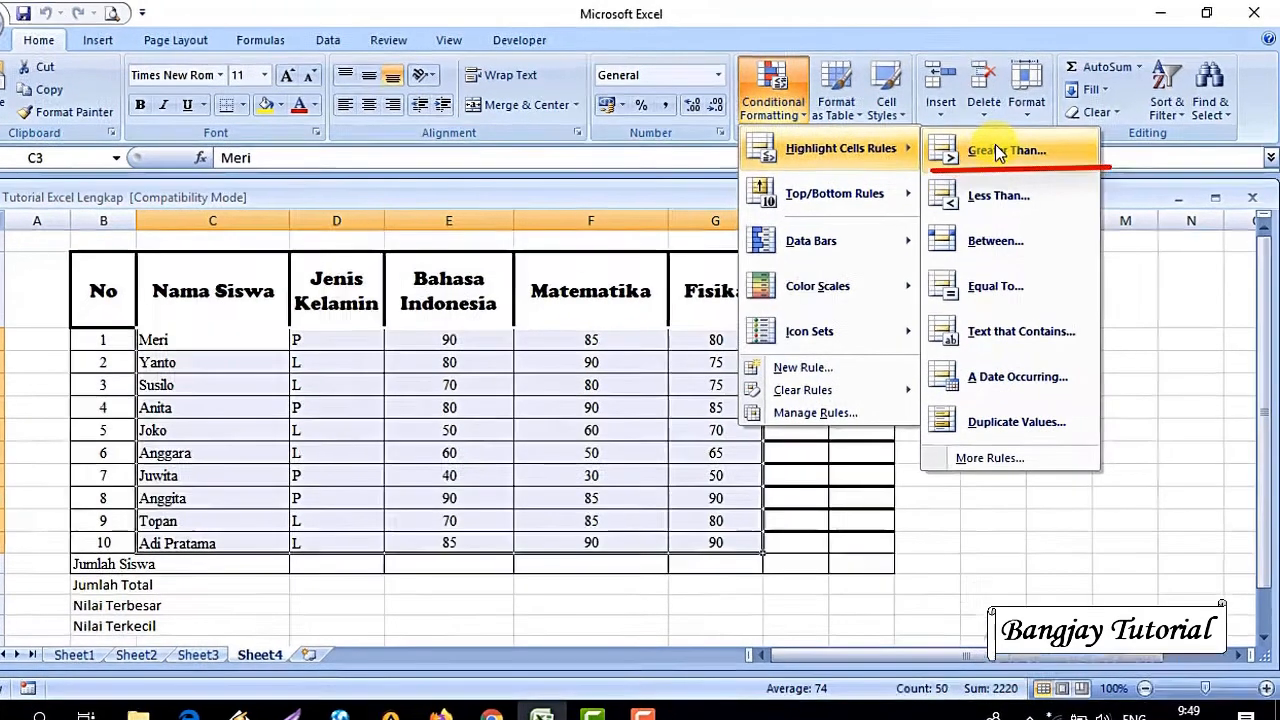
click(997, 152)
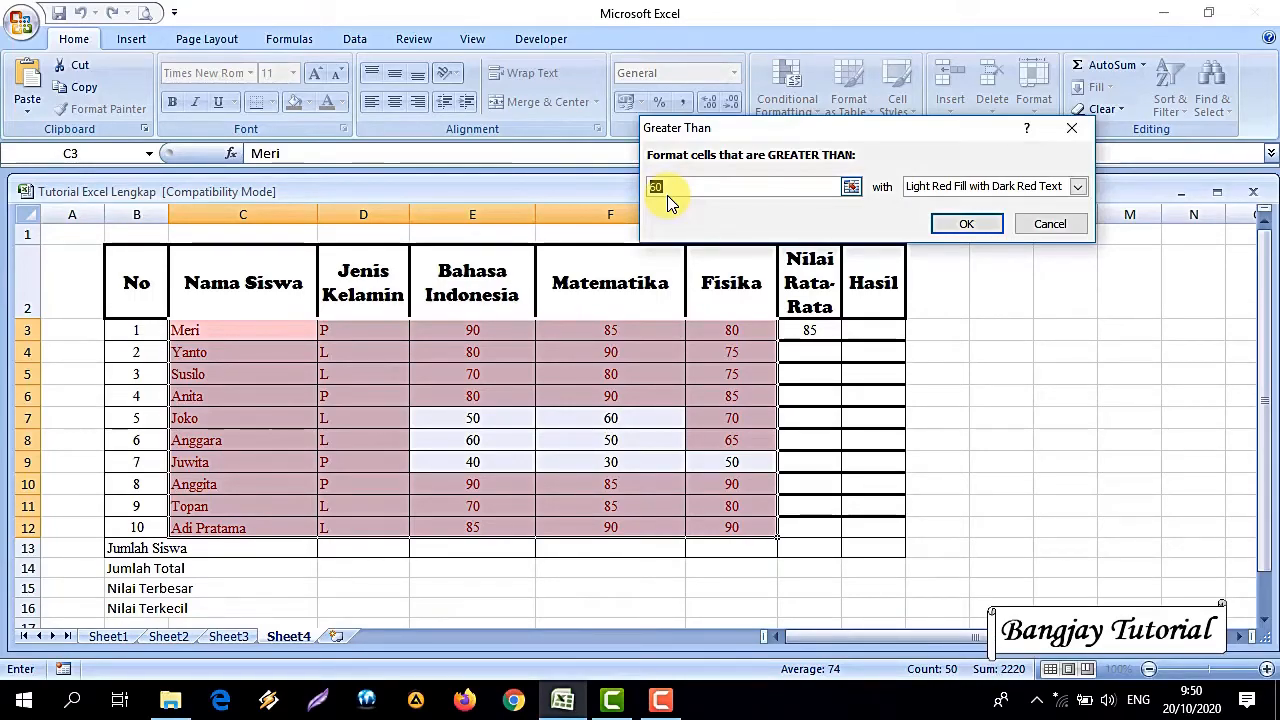
double_click(687, 192)
text(50)
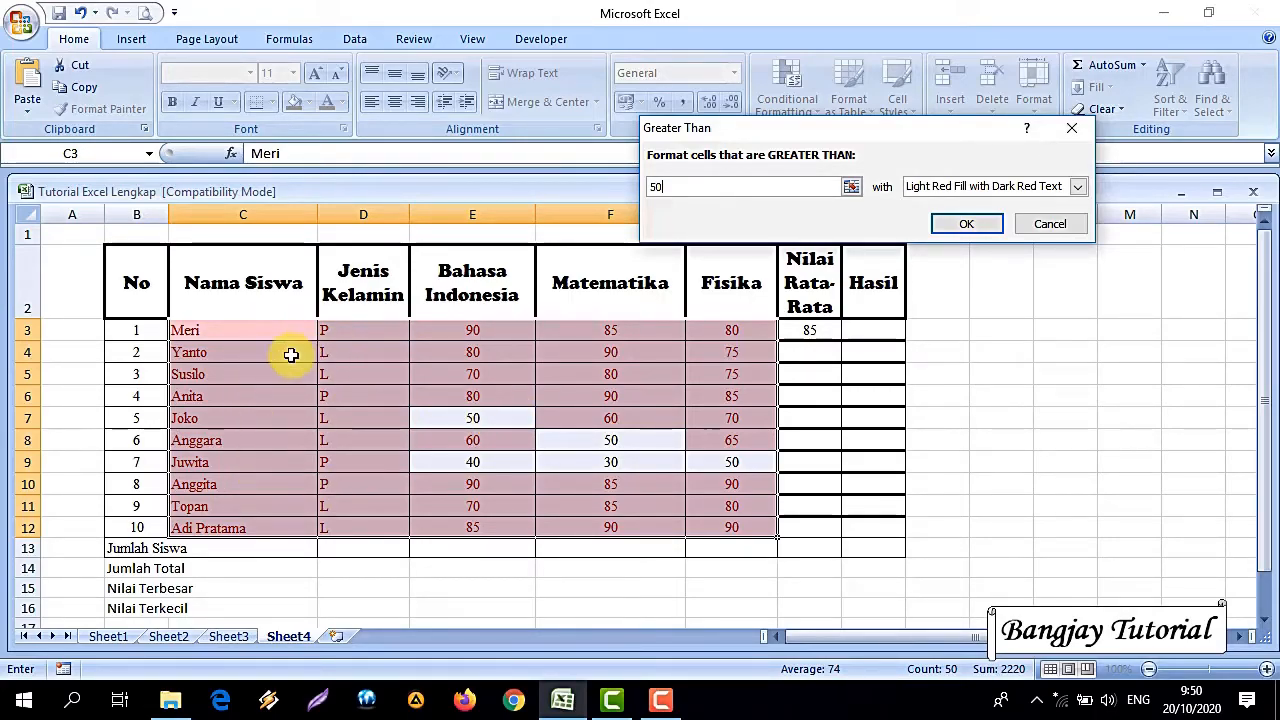
- Try the yellow and green presets, apply the Greater Than rule with Light Red Fill with Dark Red Text, and undo it
click(1029, 190)
click(1029, 218)
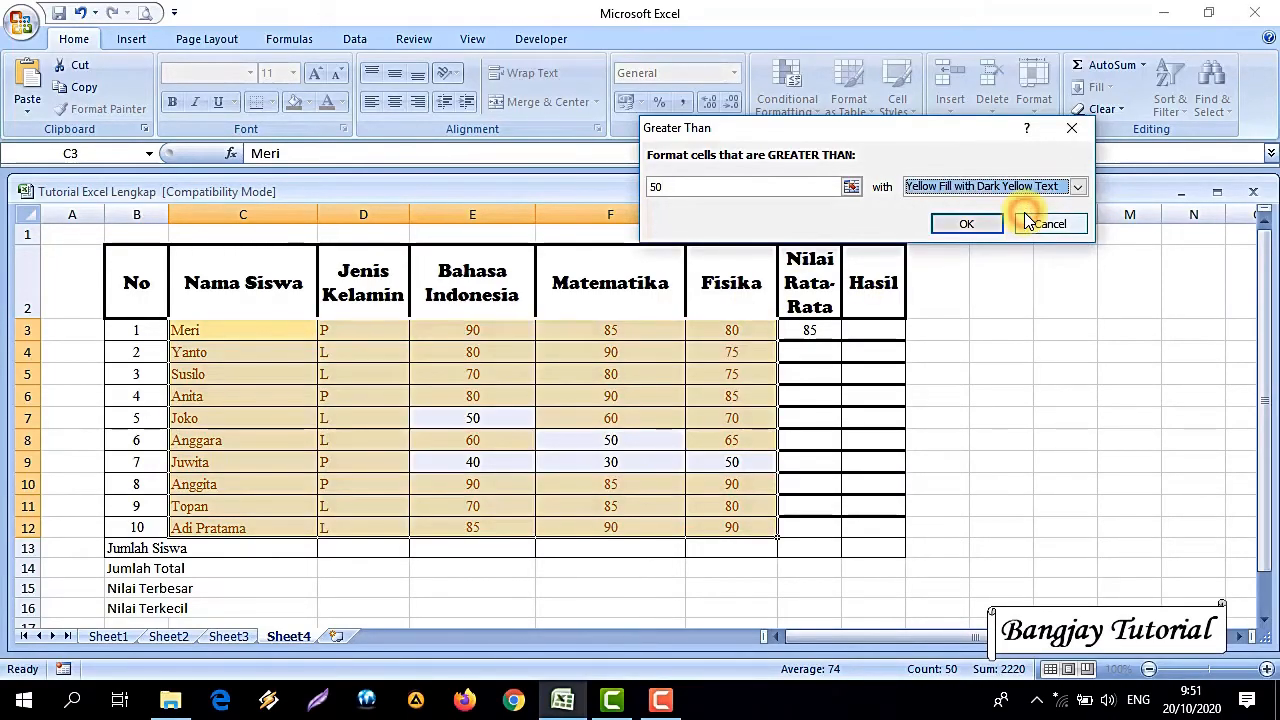
click(1021, 187)
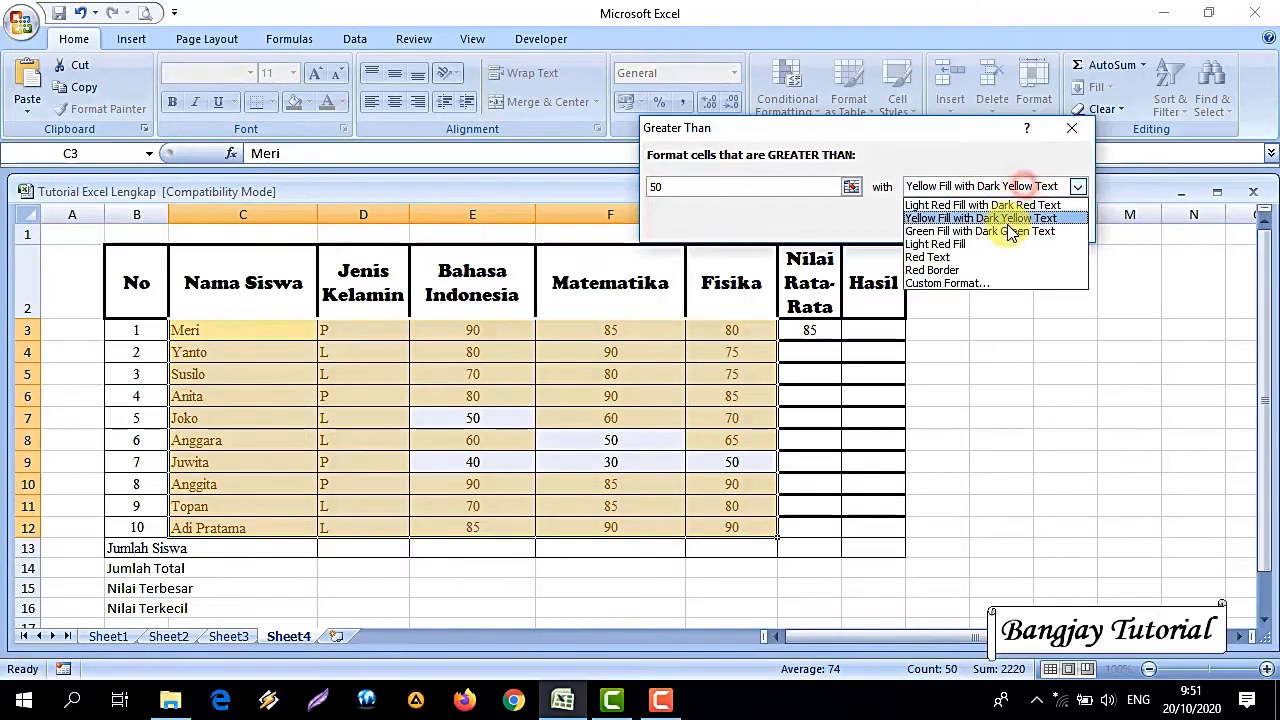
click(1007, 232)
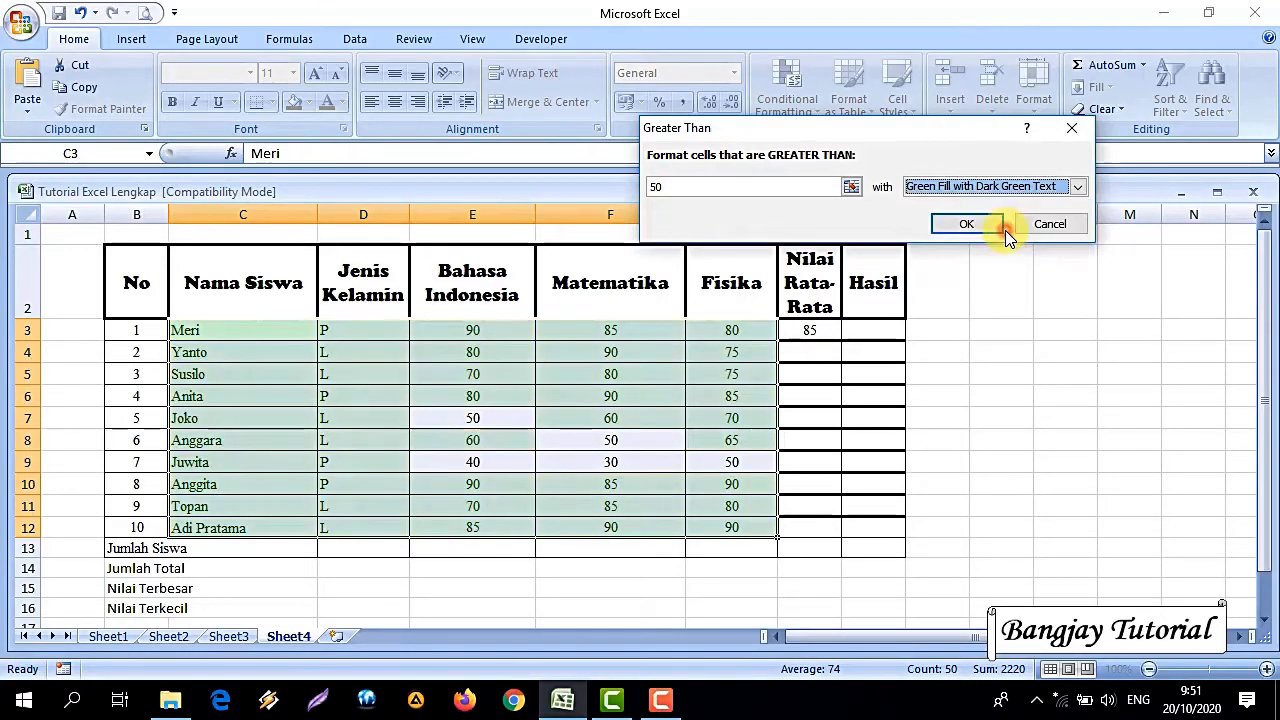
click(932, 188)
click(936, 206)
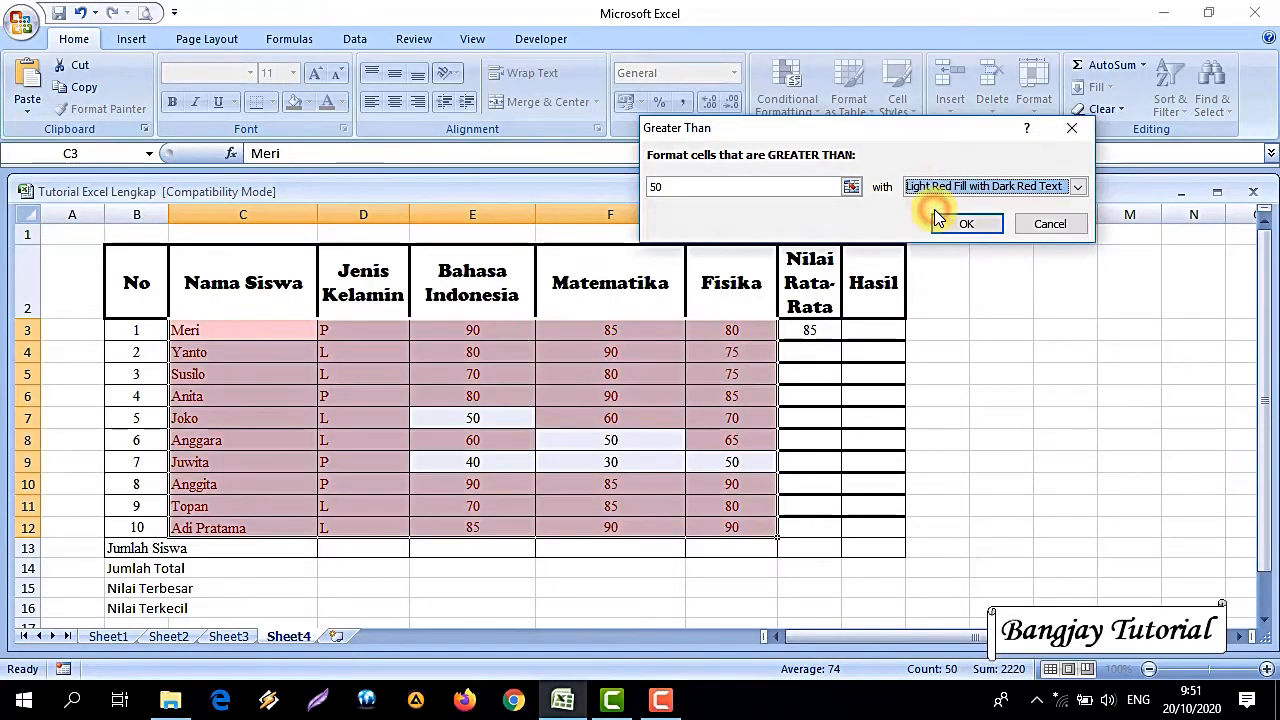
click(963, 222)
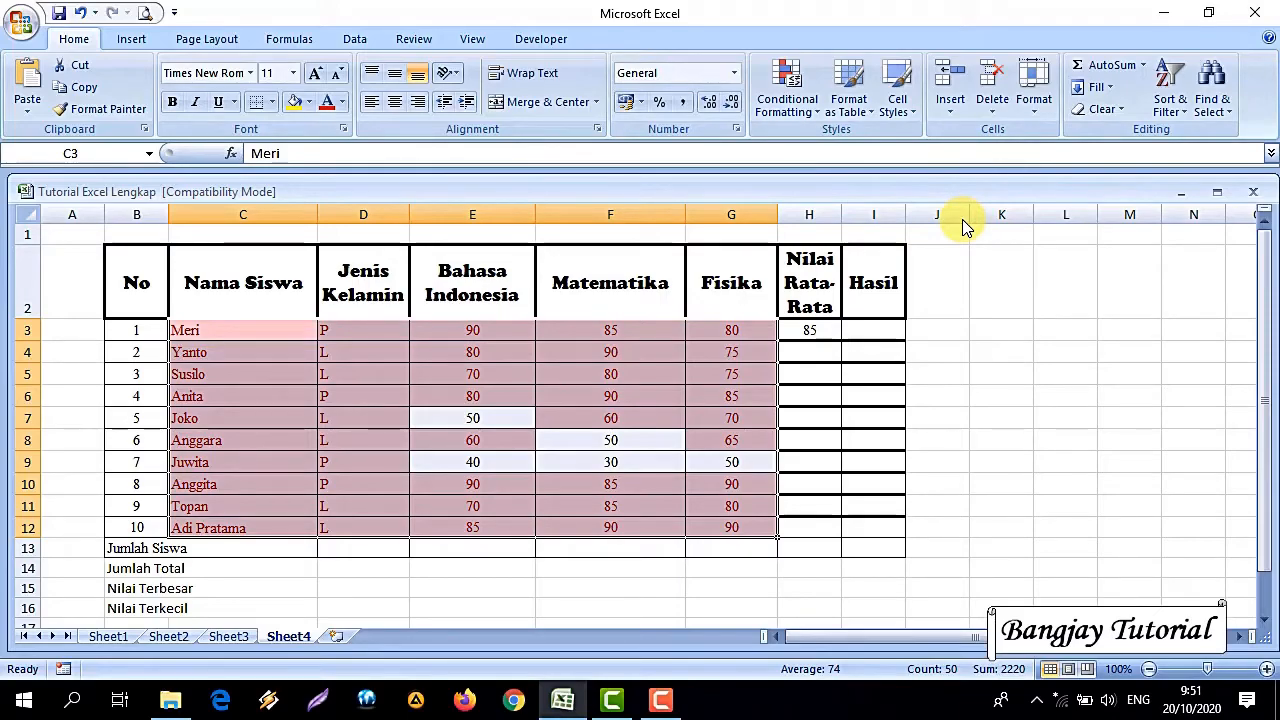
key(ctrl+z)
- Preview a Less Than highlight rule with the value 60 on the selected cells and cancel it
click(800, 112)
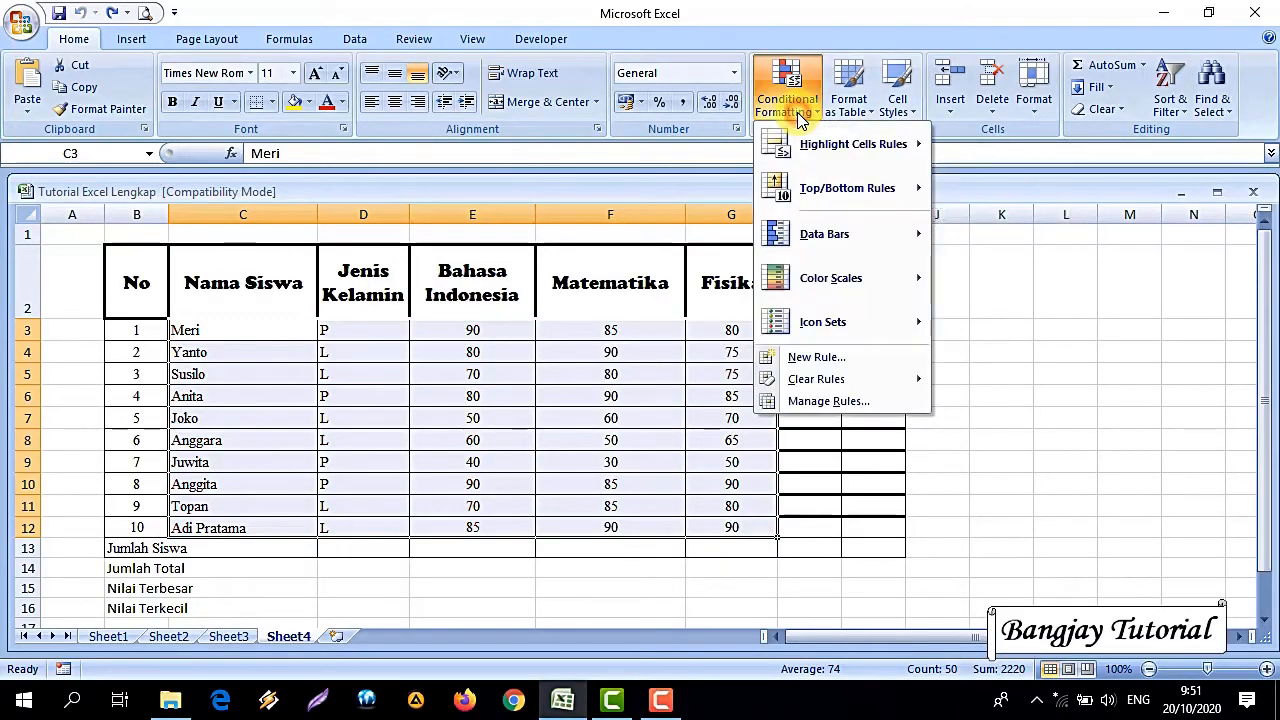
mouse_move(806, 165)
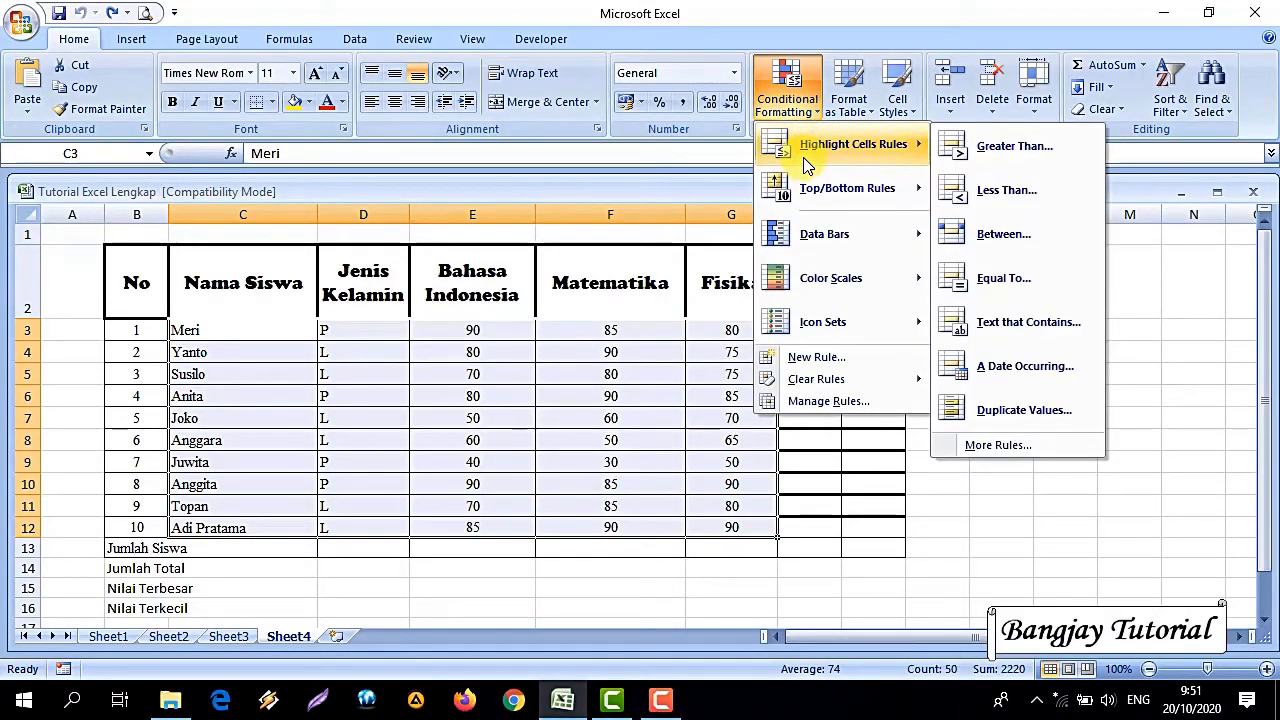
click(1005, 190)
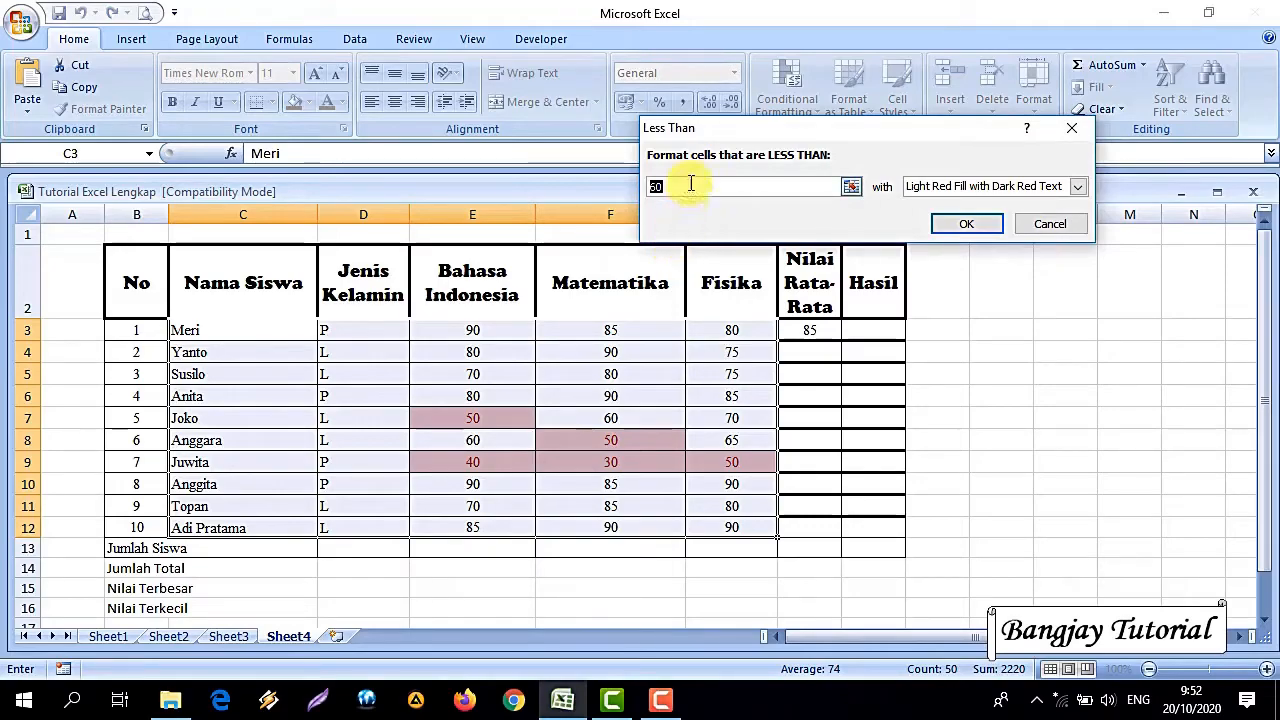
key(Escape)
- Preview a Between highlight rule for values from 50 to 75 on the selected cells and cancel it
click(787, 90)
mouse_move(855, 144)
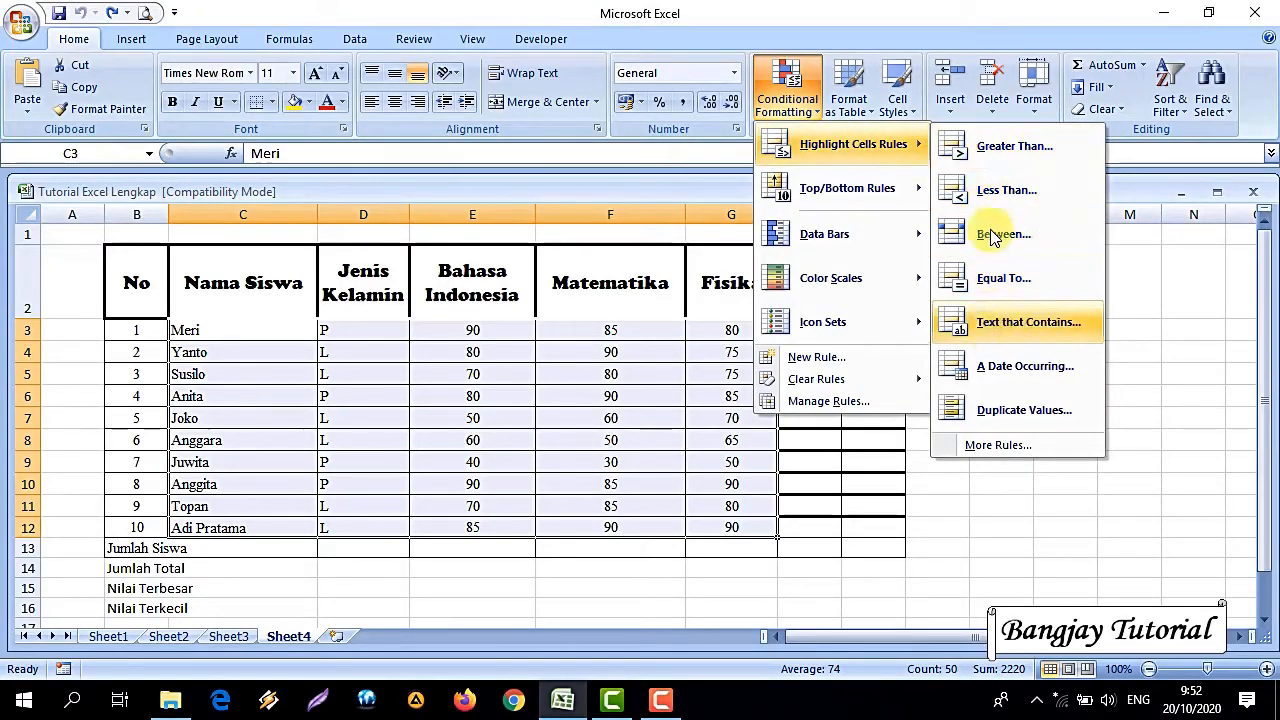
click(1040, 238)
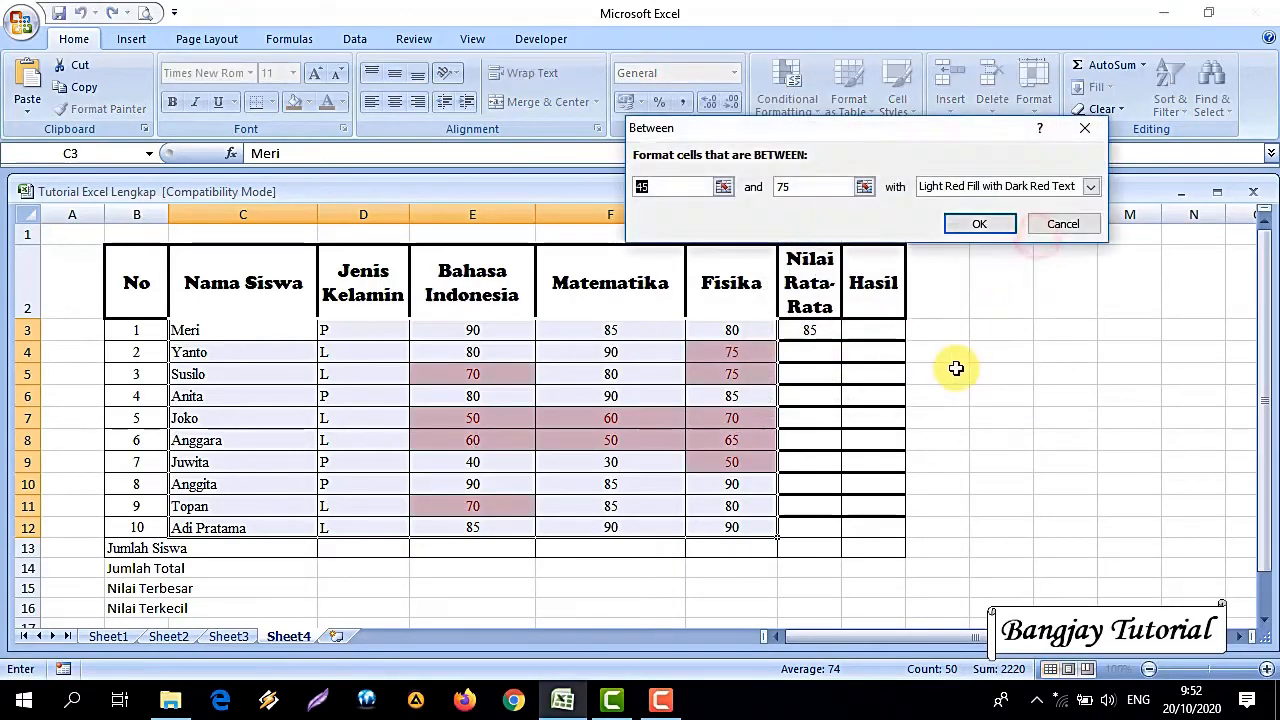
double_click(673, 185)
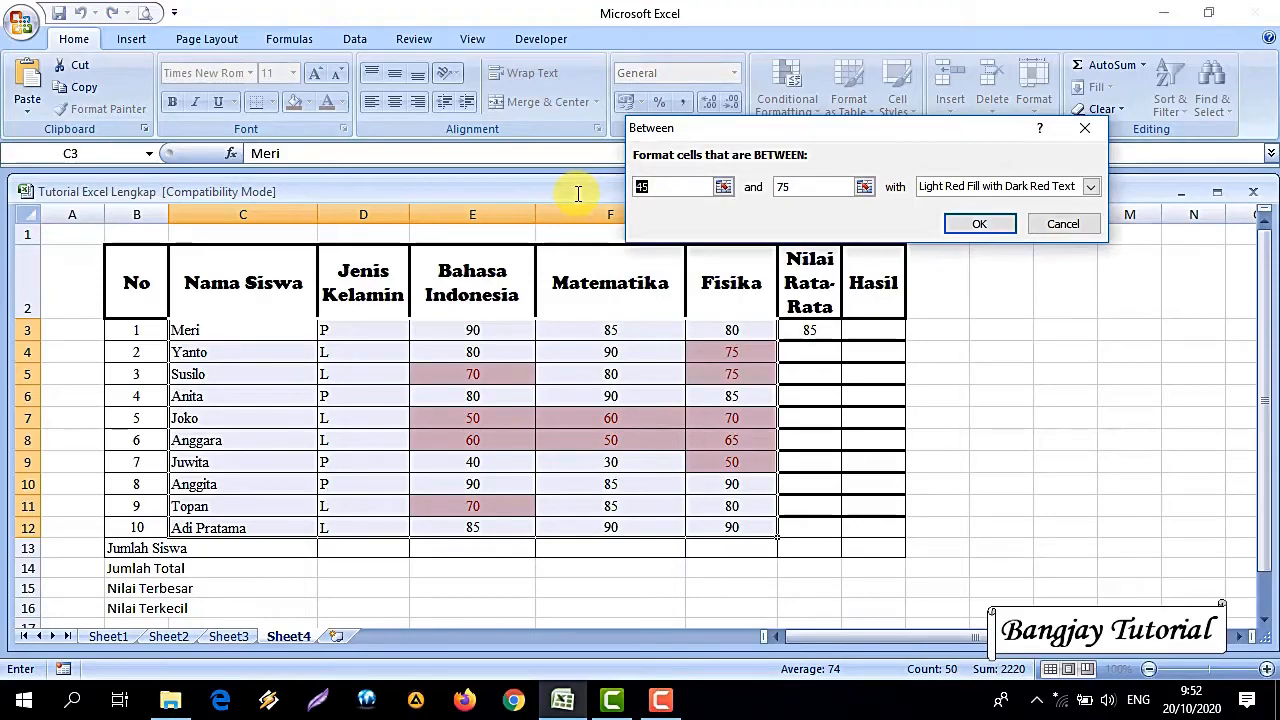
text(50)
double_click(779, 187)
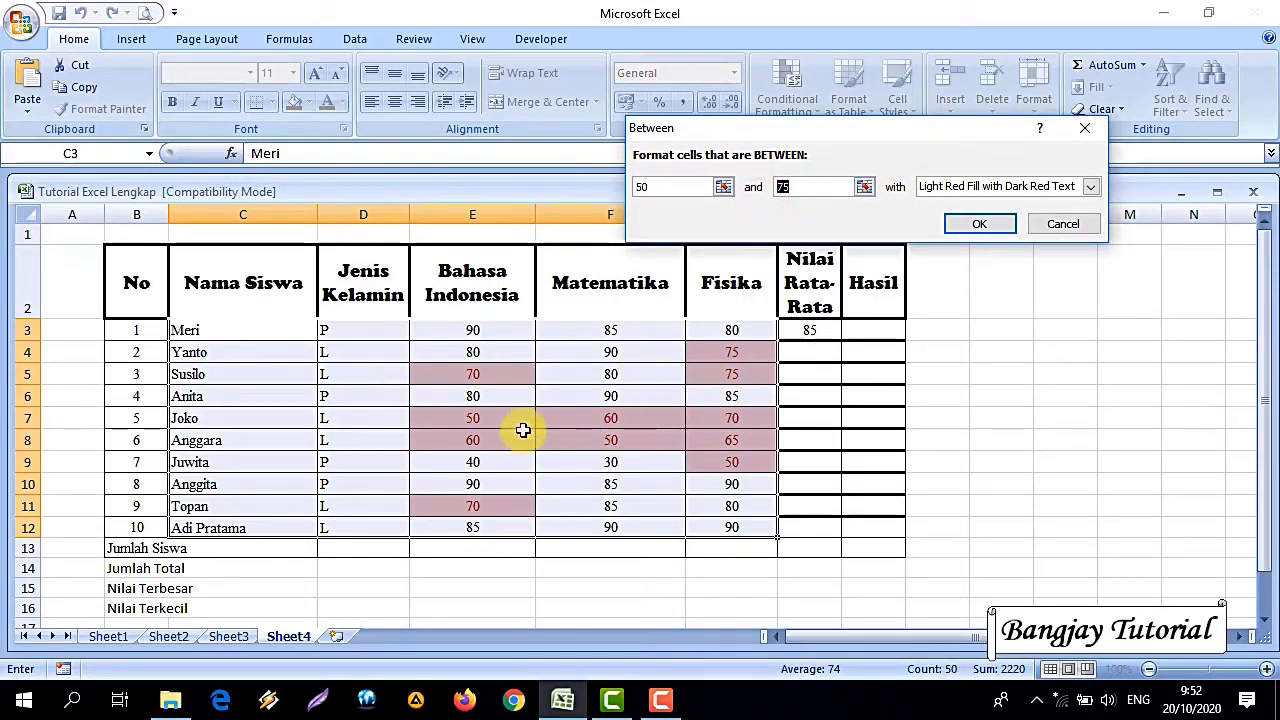
key(Escape)
- Highlight the selected cells that are equal to 60 with Light Red Fill with Dark Red Text
click(785, 90)
mouse_move(822, 142)
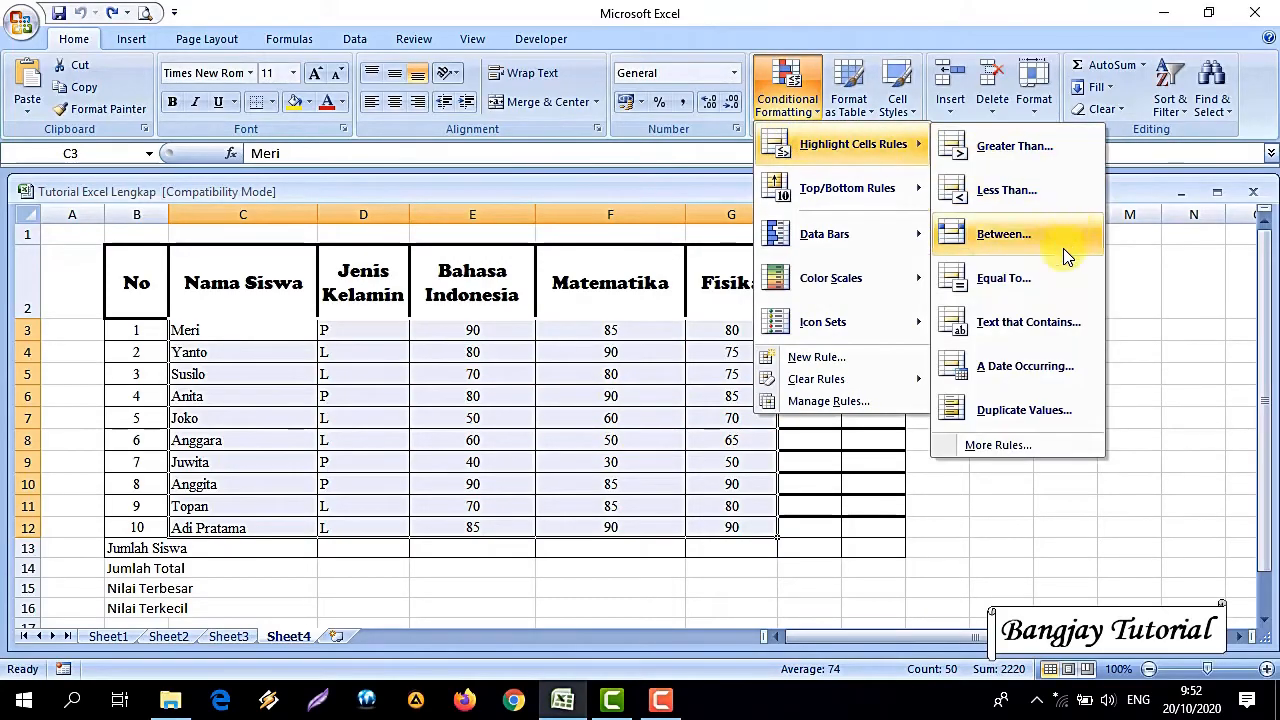
click(1045, 281)
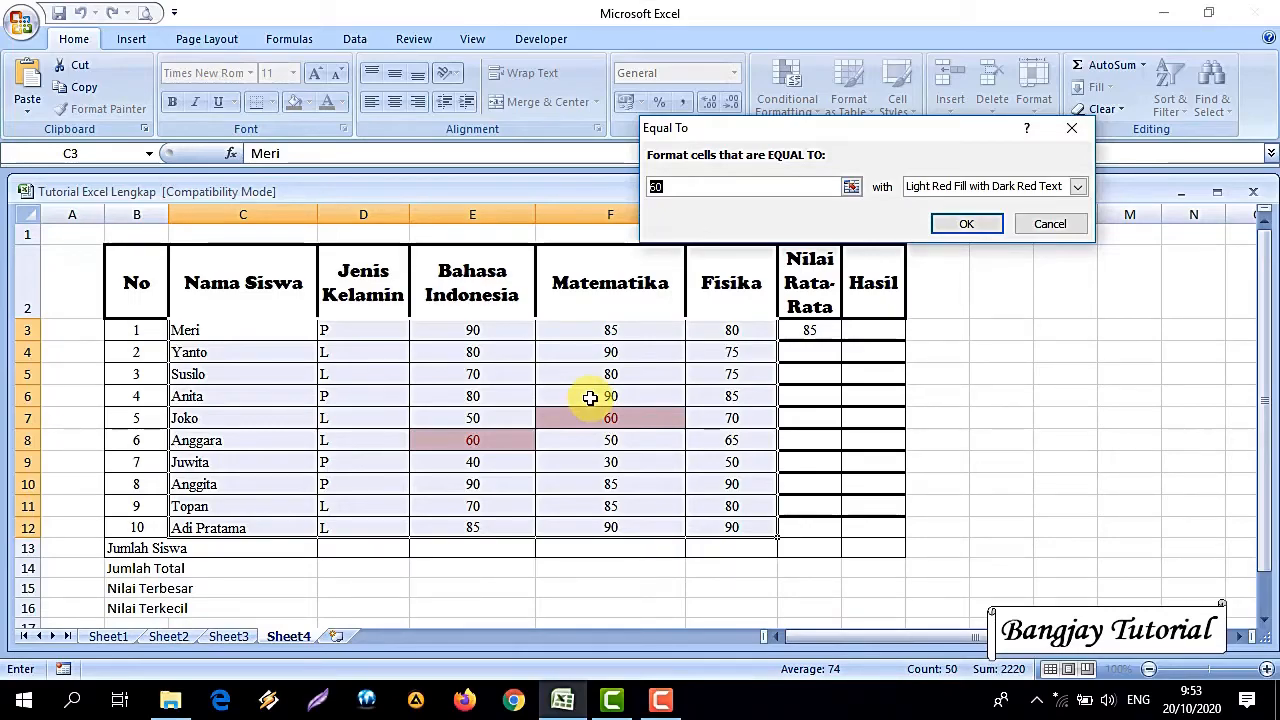
click(966, 223)
- Preview a Text That Contains rule matching the first student's name with Light Red Fill with Dark Red Text, and cancel it
click(787, 90)
mouse_move(872, 148)
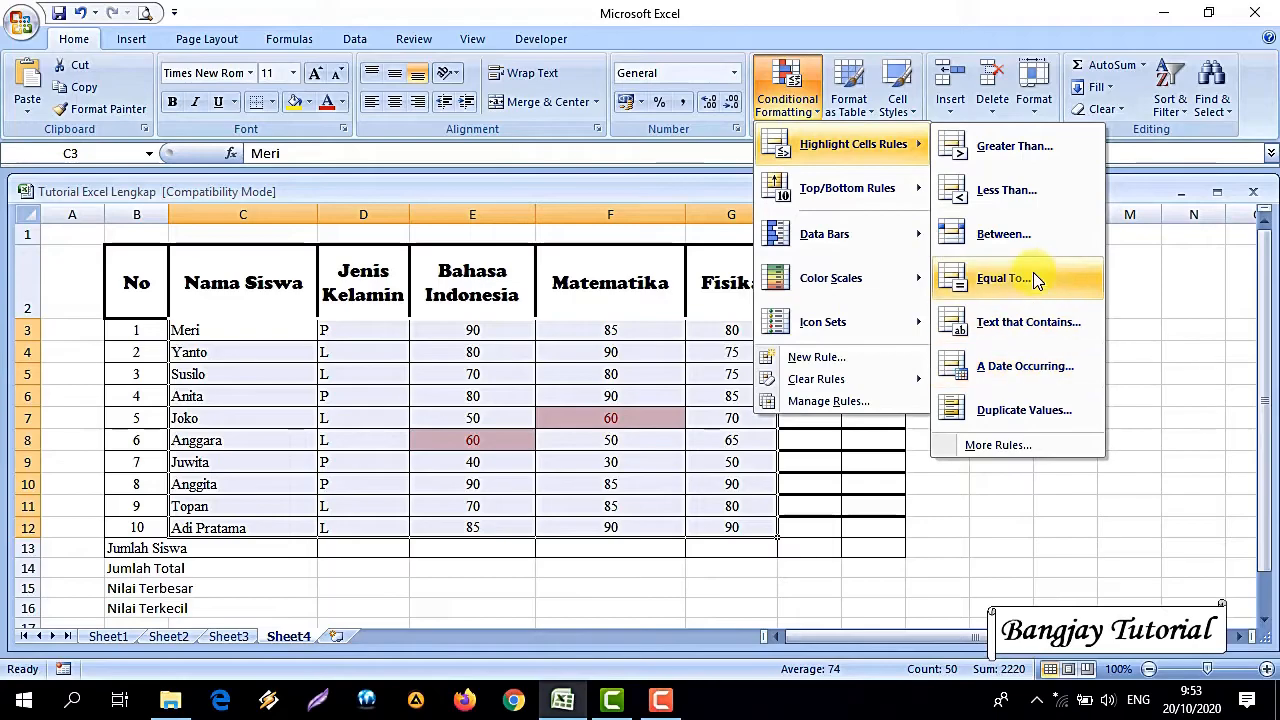
click(1030, 324)
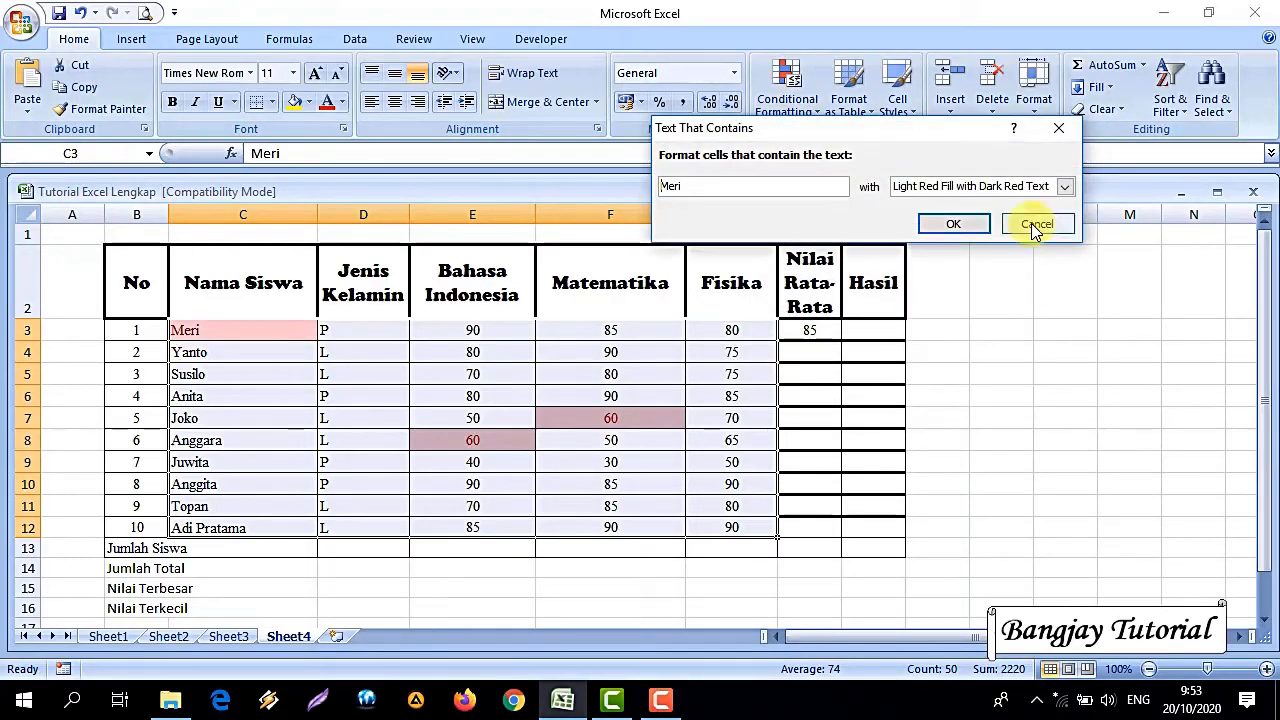
click(1035, 224)
click(787, 90)
mouse_move(860, 144)
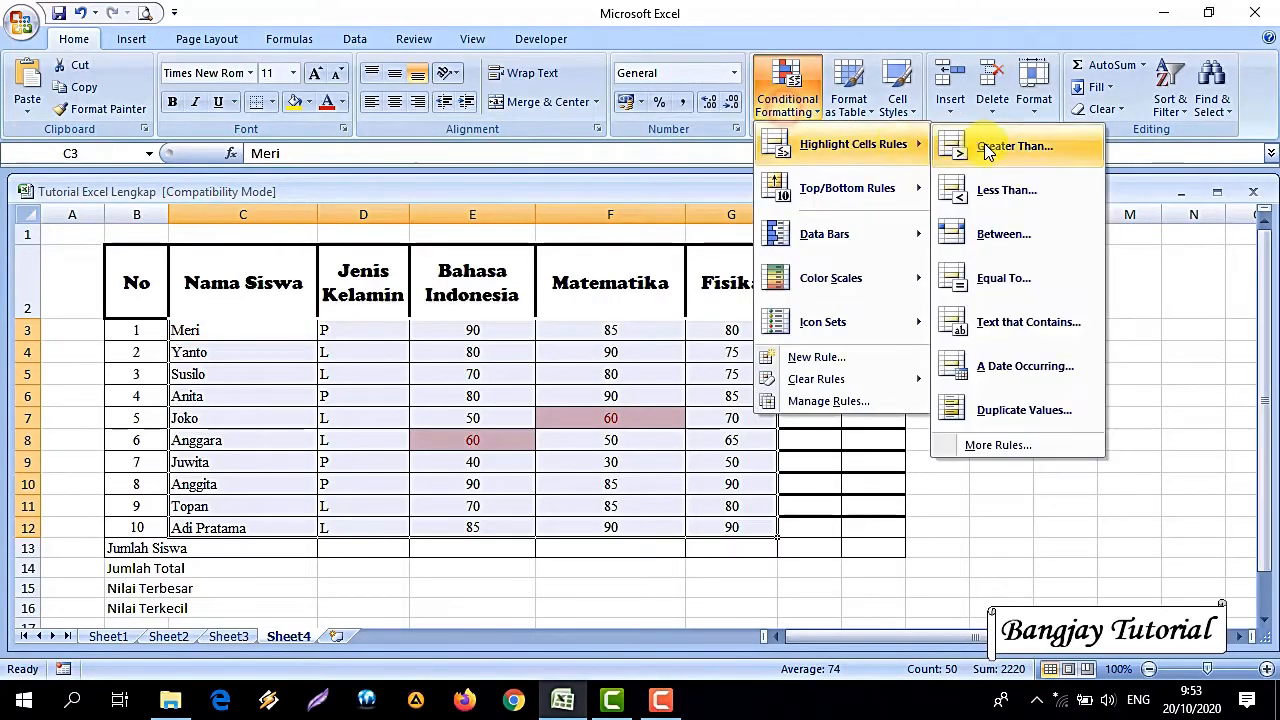
click(1027, 337)
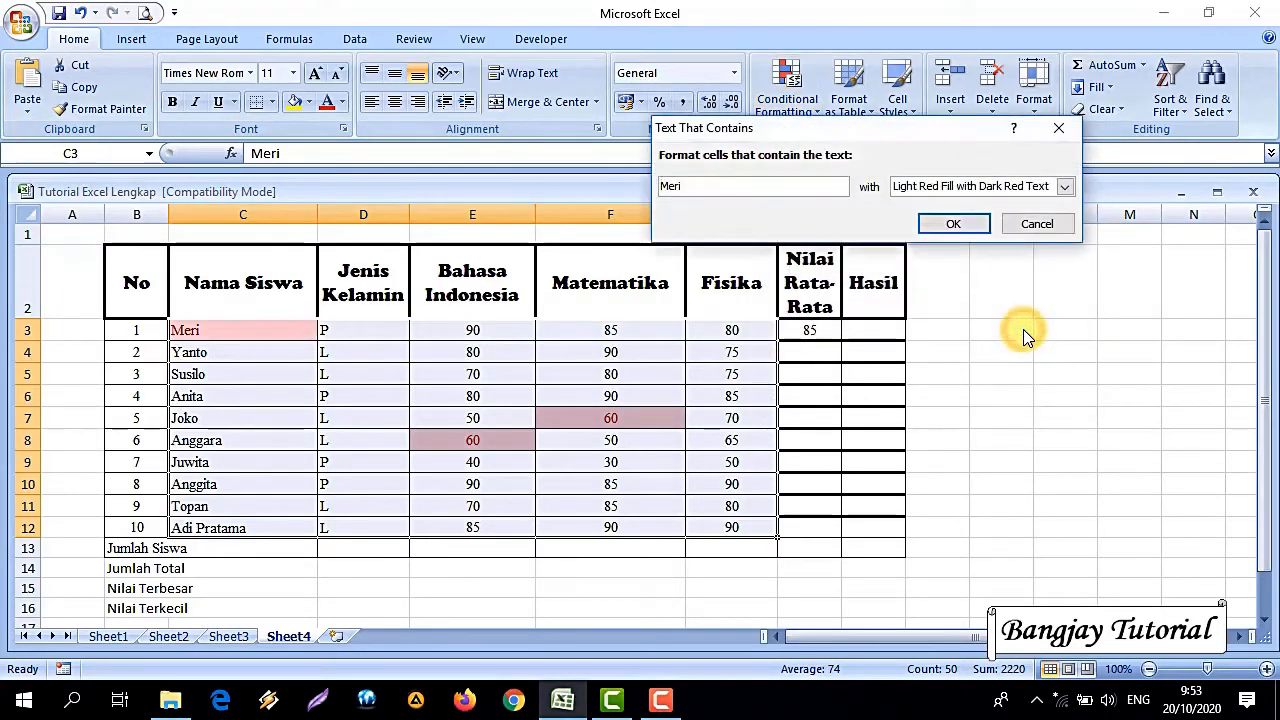
click(678, 188)
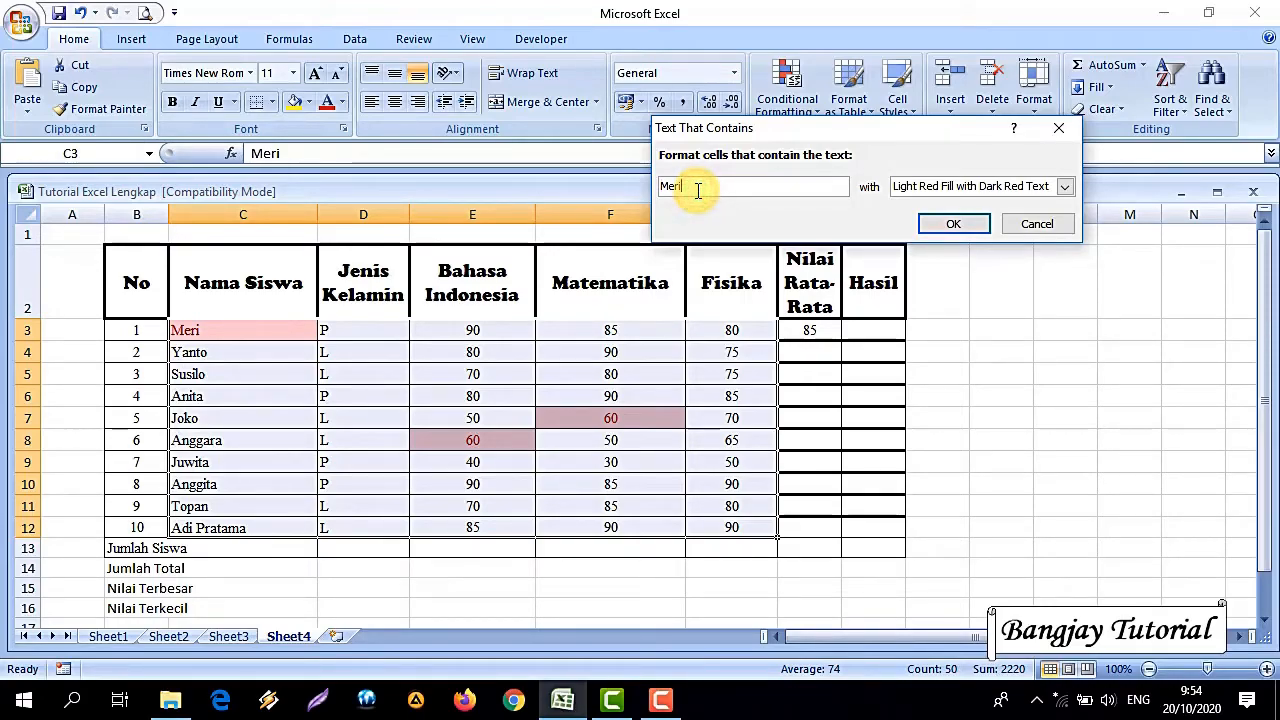
drag(697, 190, 652, 197)
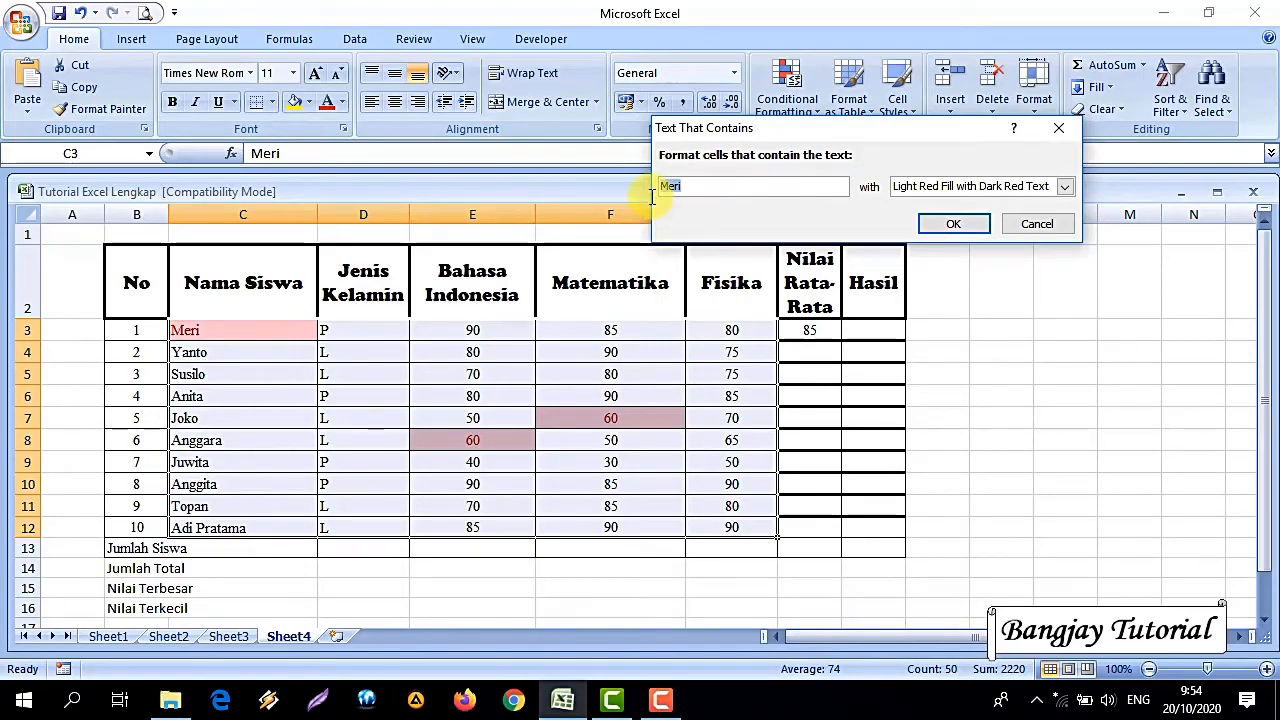
click(1023, 225)
- Apply a Top 10 Items rule limited to the top 6 values with Light Red Fill with Dark Red Text, and undo it
click(787, 95)
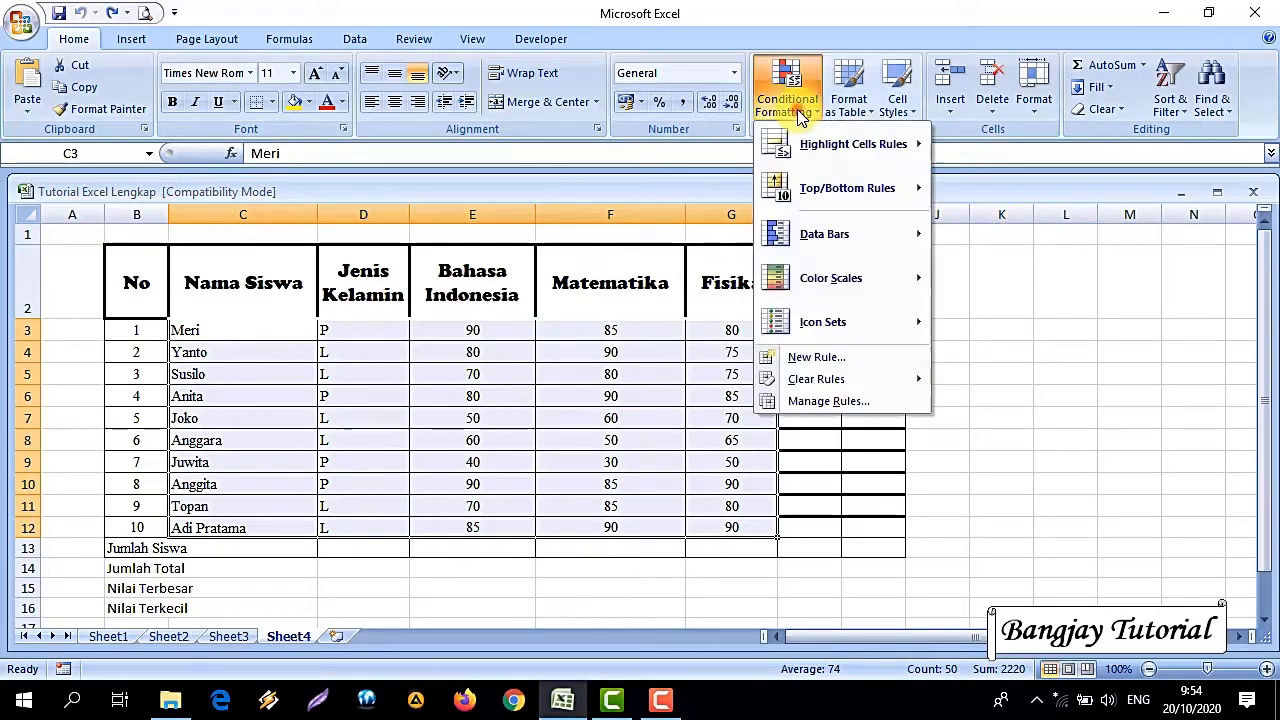
mouse_move(928, 148)
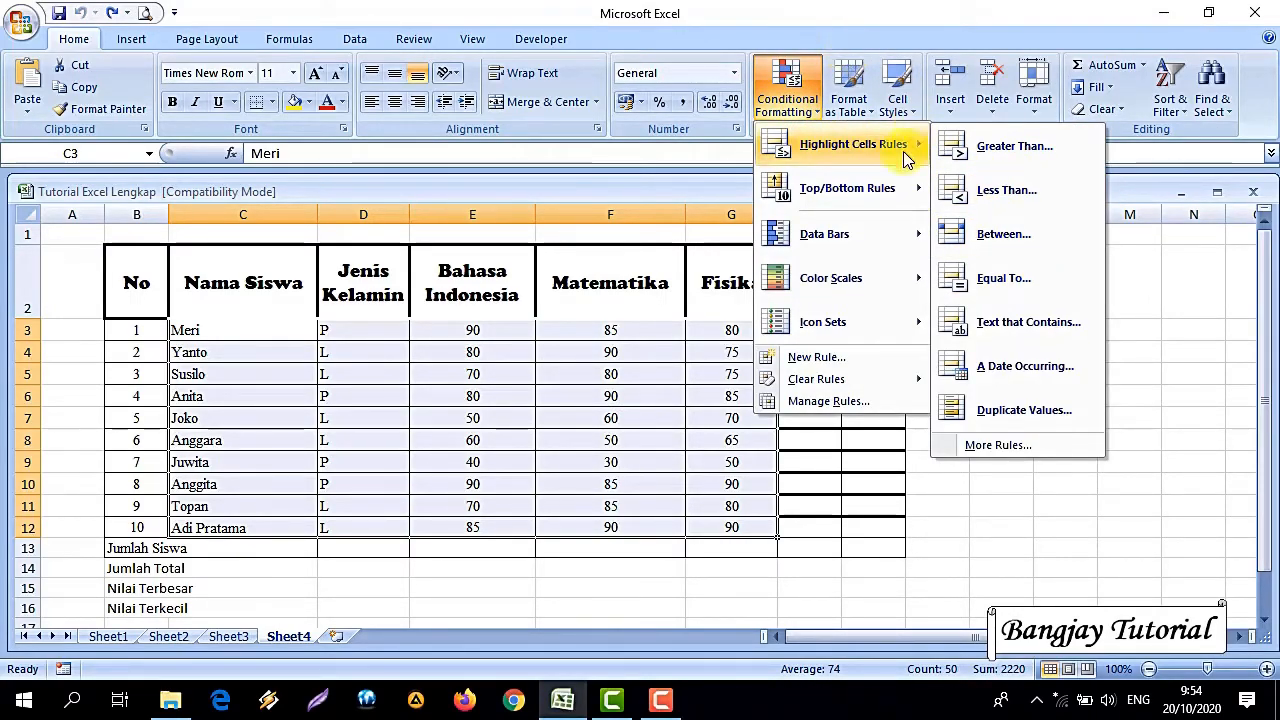
mouse_move(866, 195)
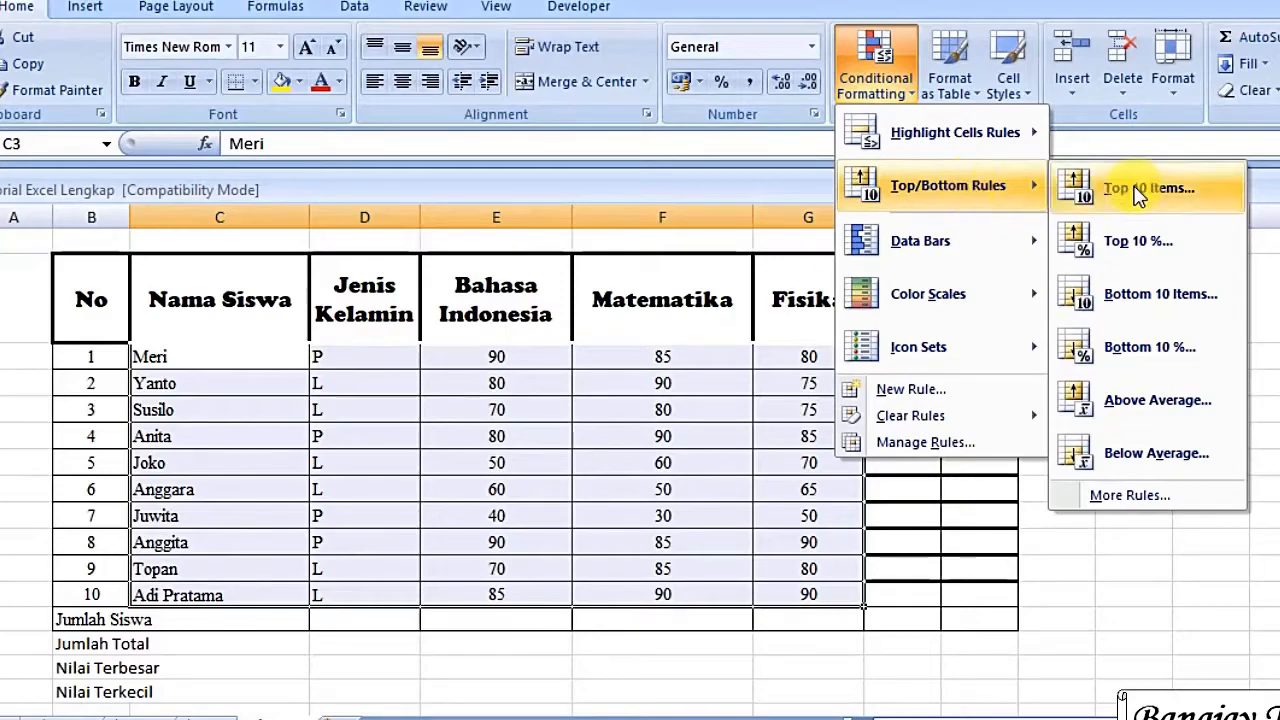
click(1137, 193)
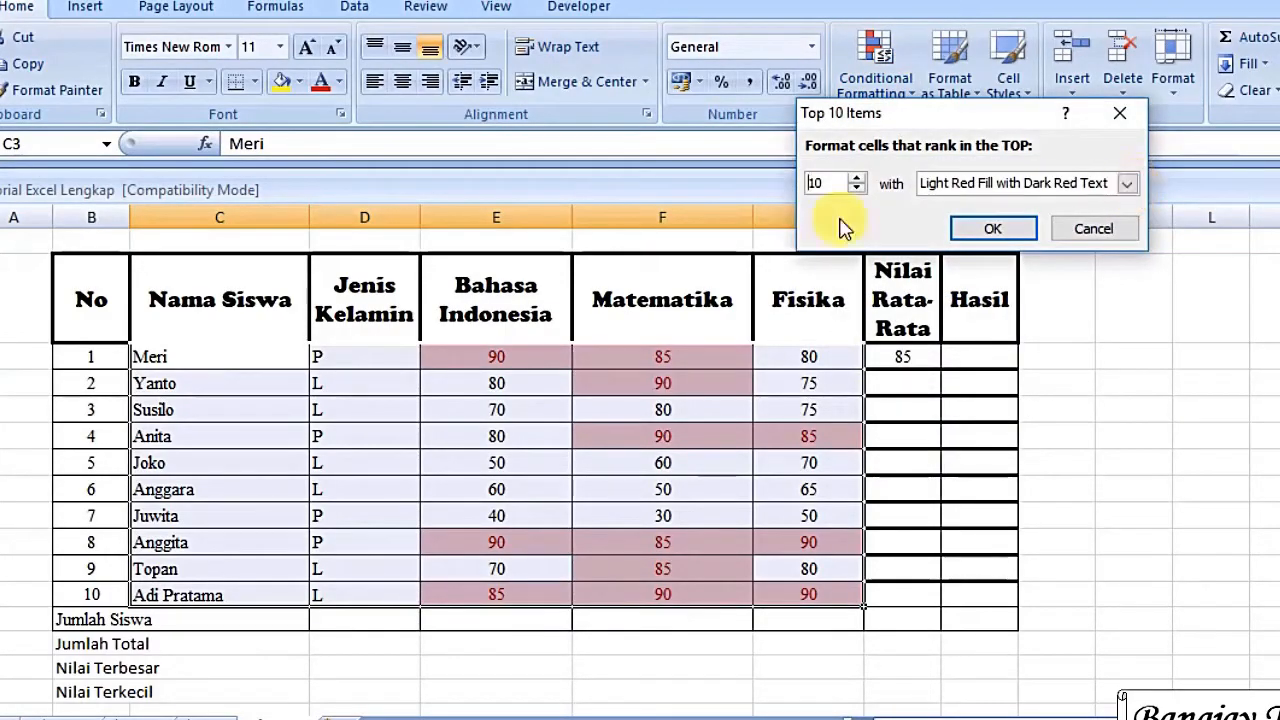
click(830, 183)
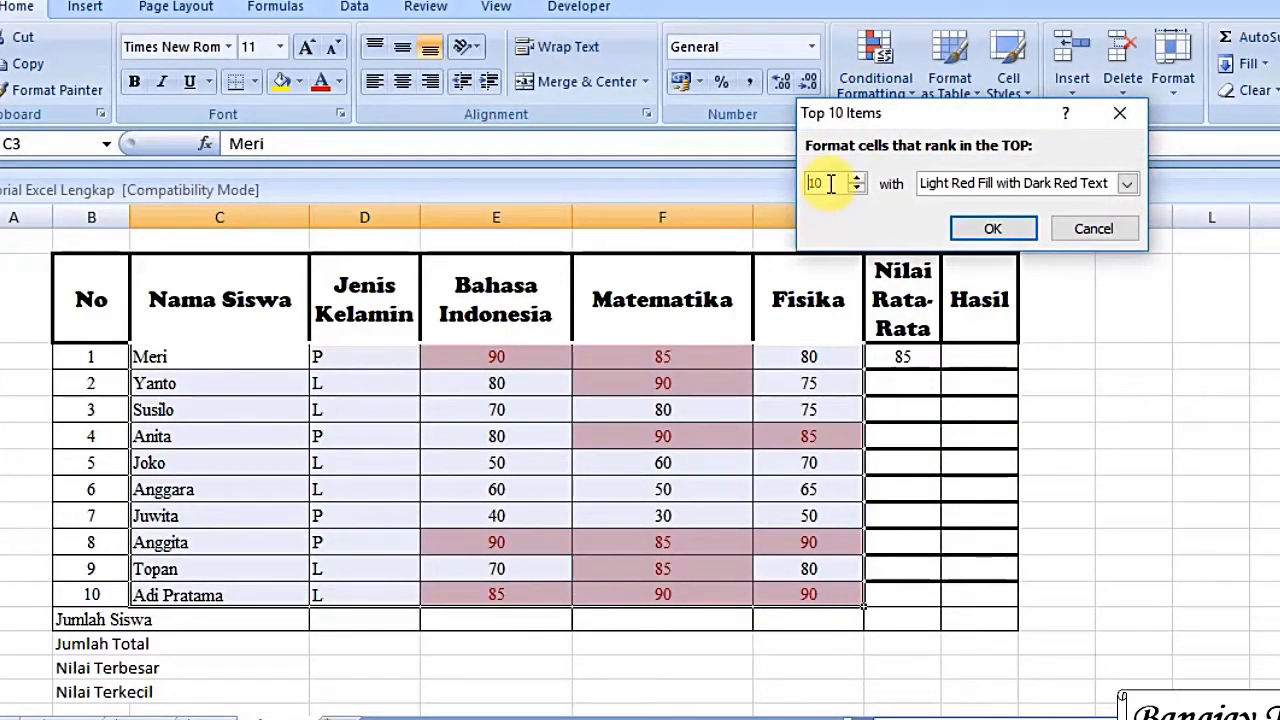
drag(816, 178, 836, 194)
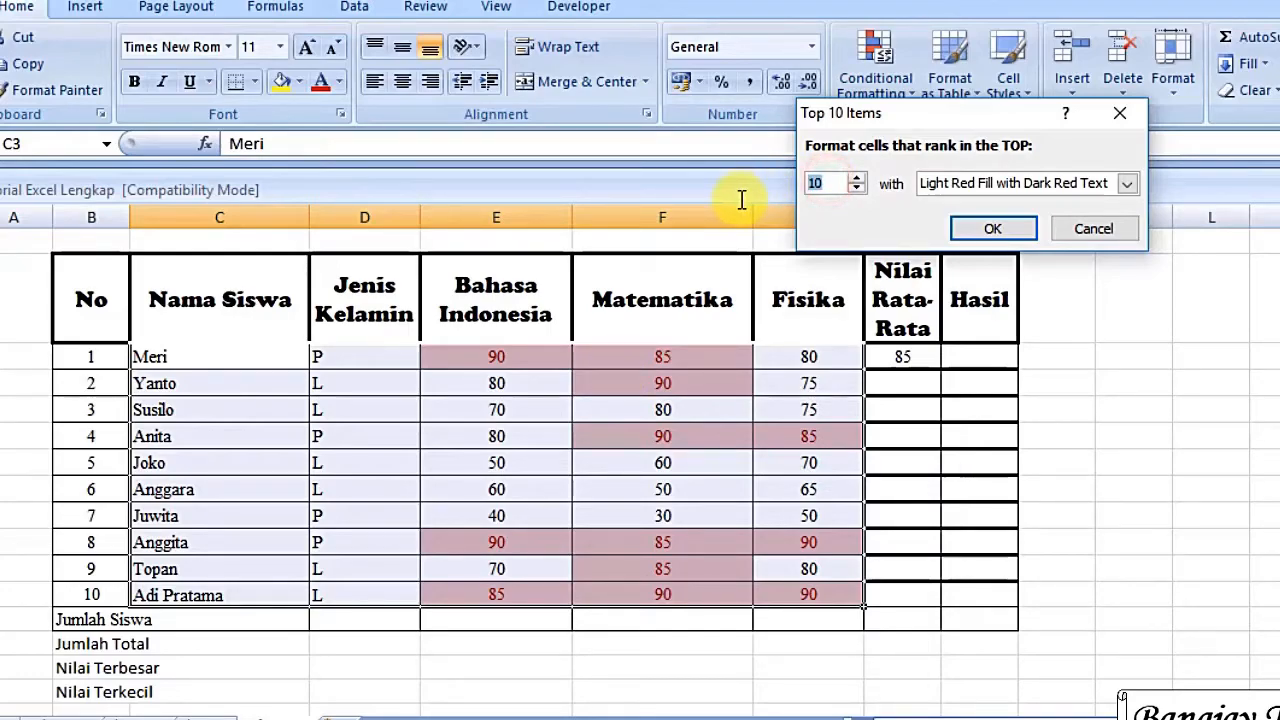
text(6)
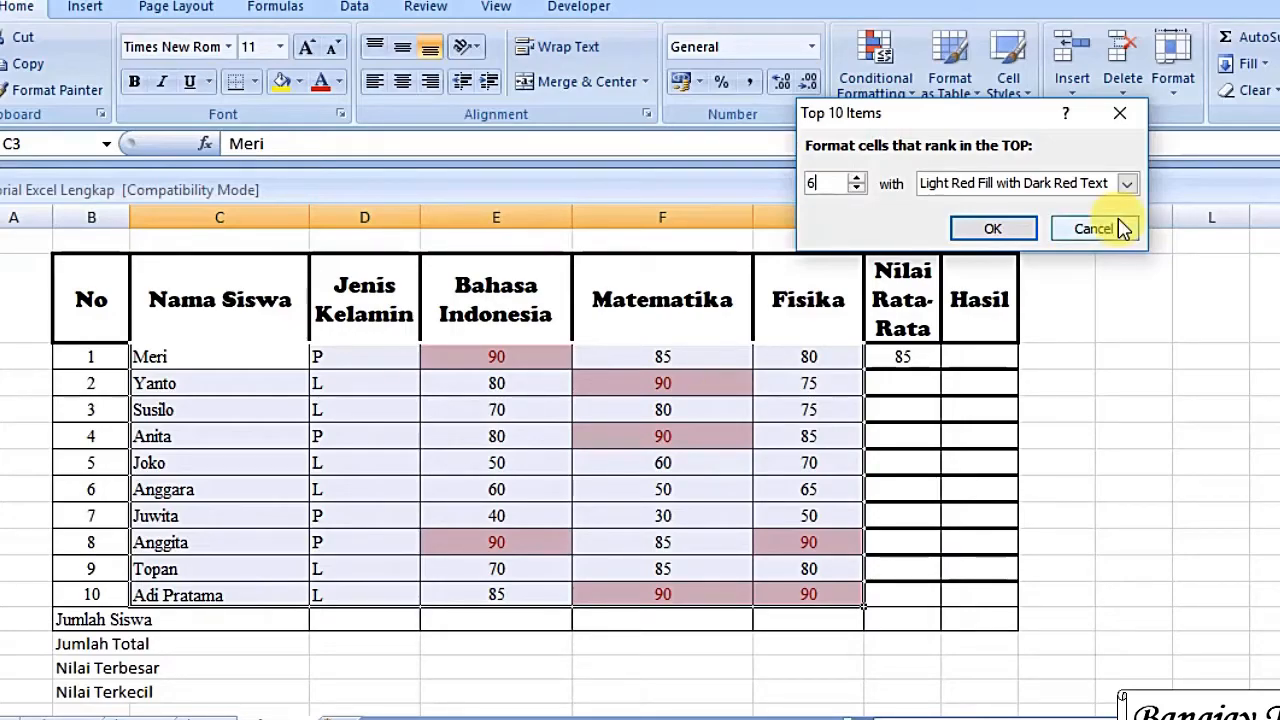
click(1026, 228)
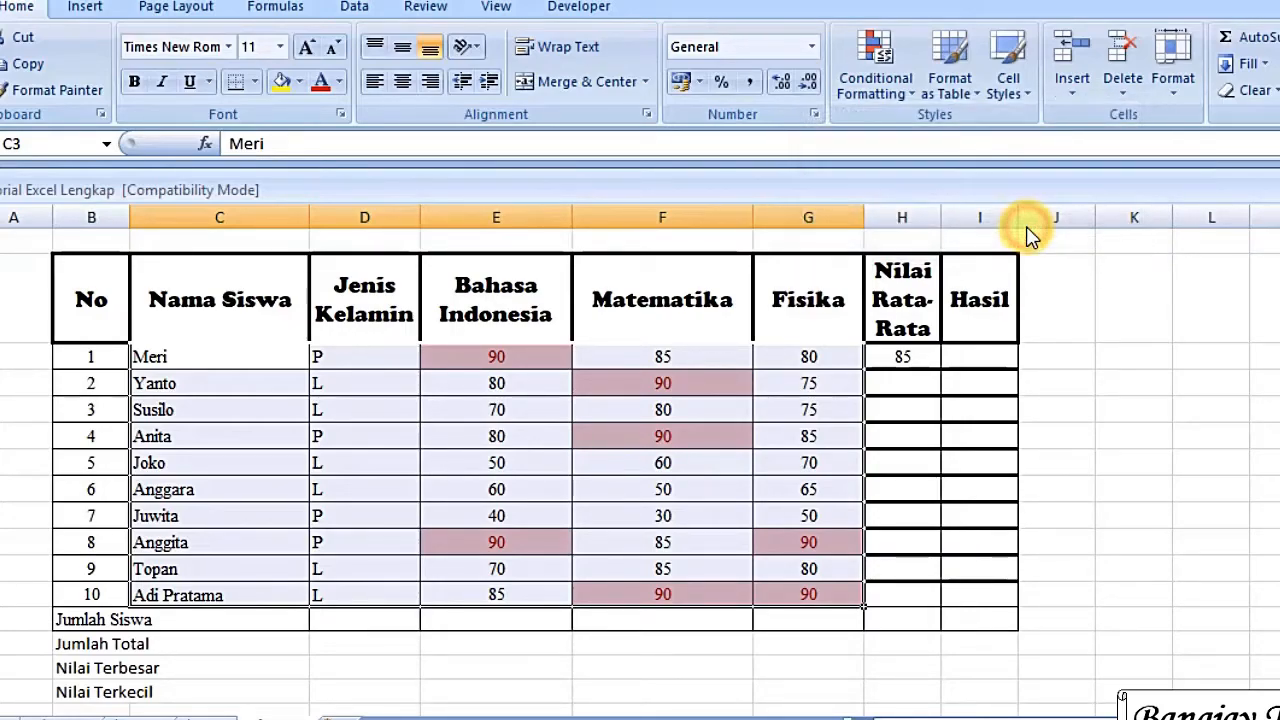
key(ctrl+z)
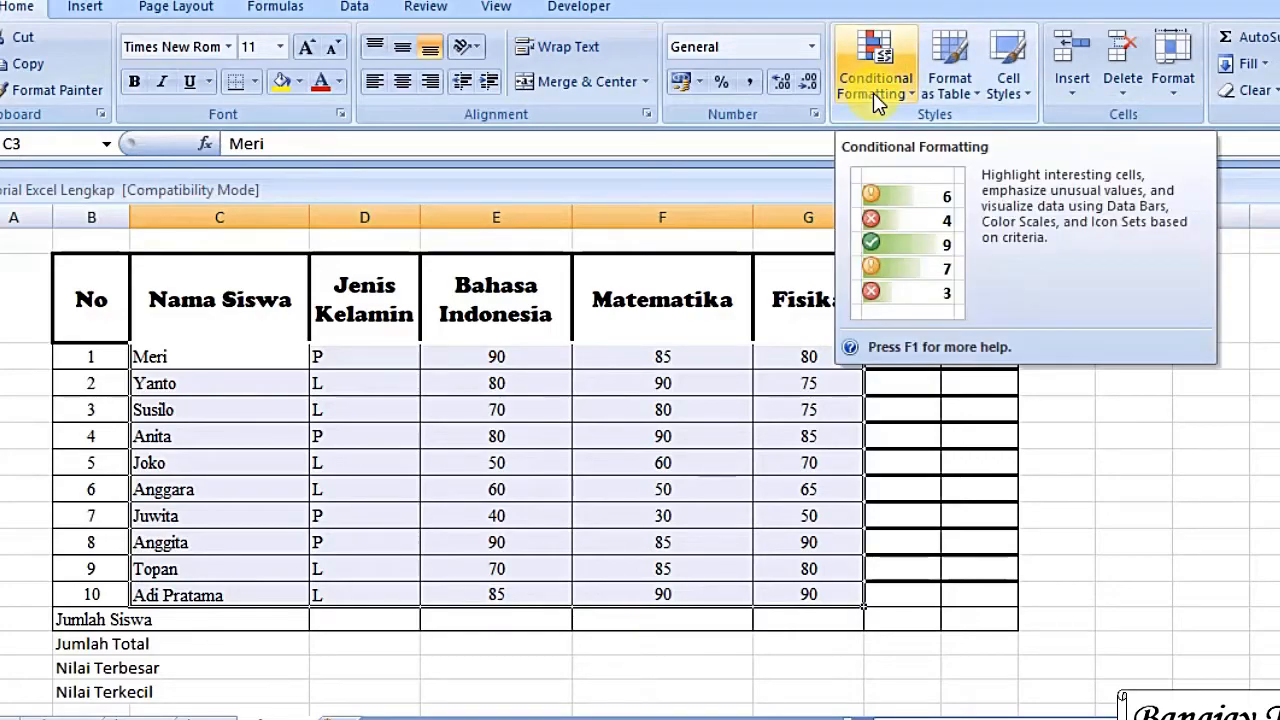
- Apply a Bottom 10 Items rule for 10 values with Light Red Fill with Dark Red Text to the selected cells
click(873, 92)
mouse_move(948, 197)
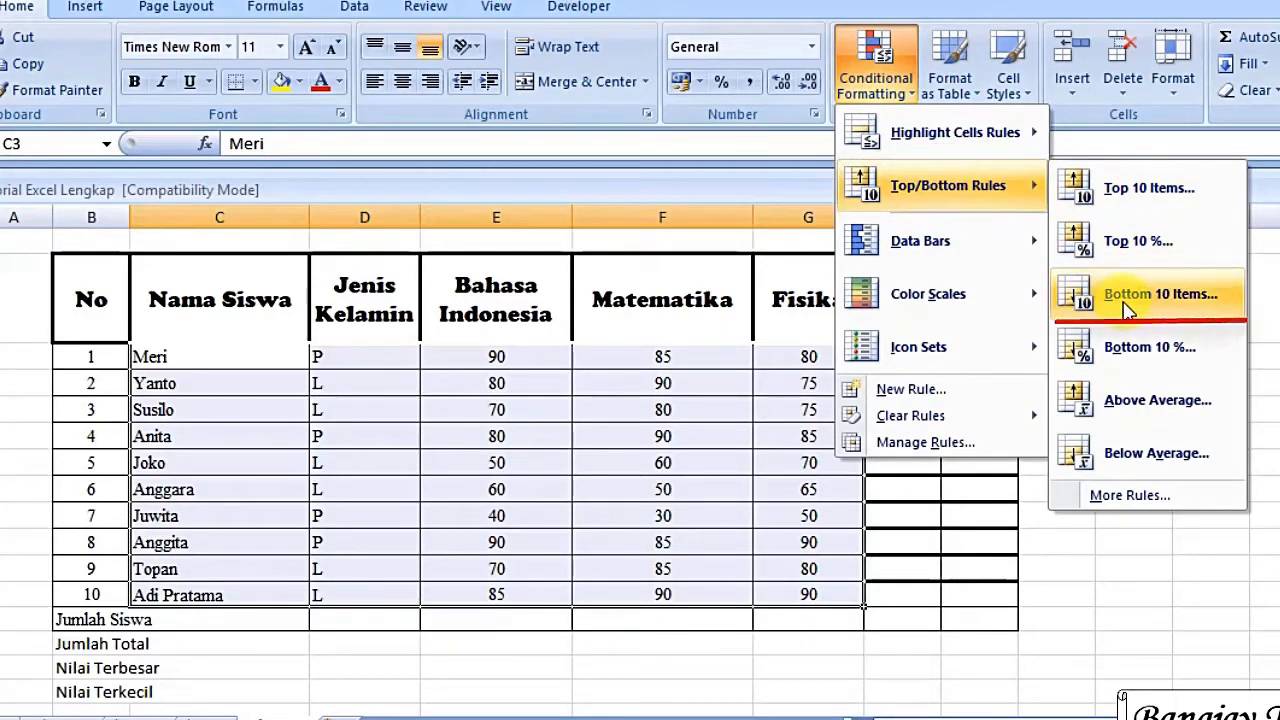
click(1160, 298)
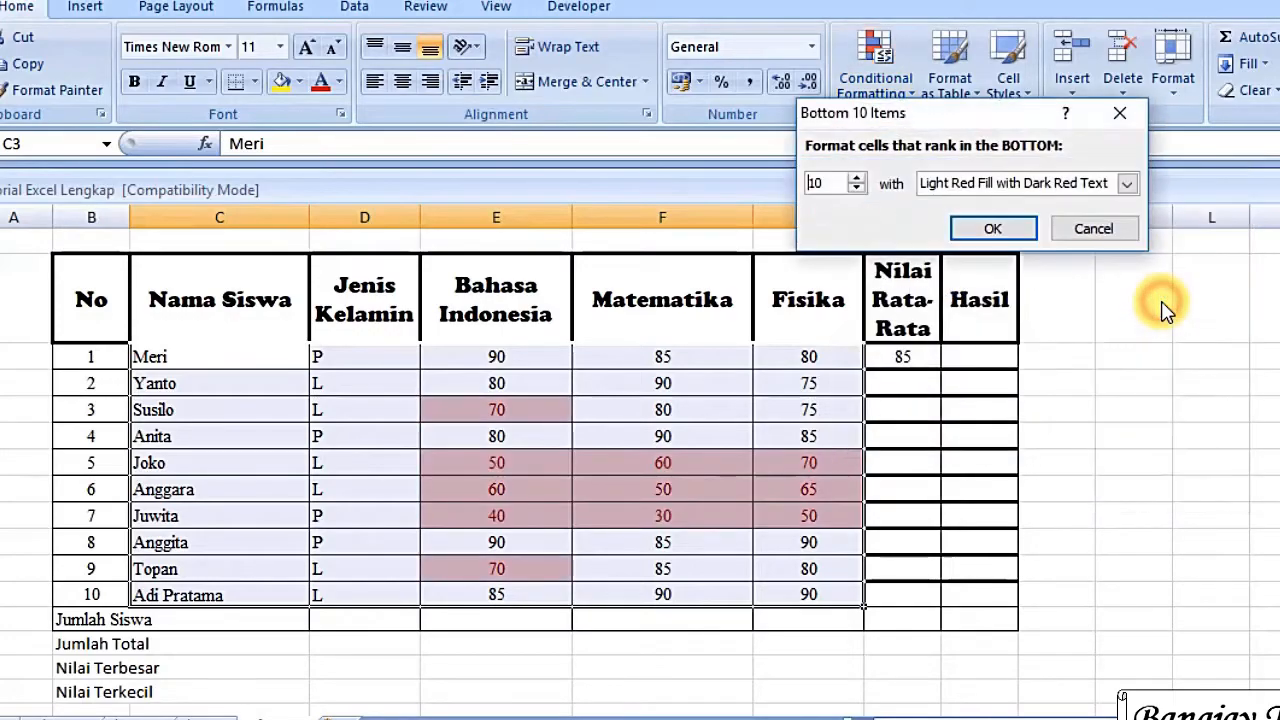
click(993, 228)
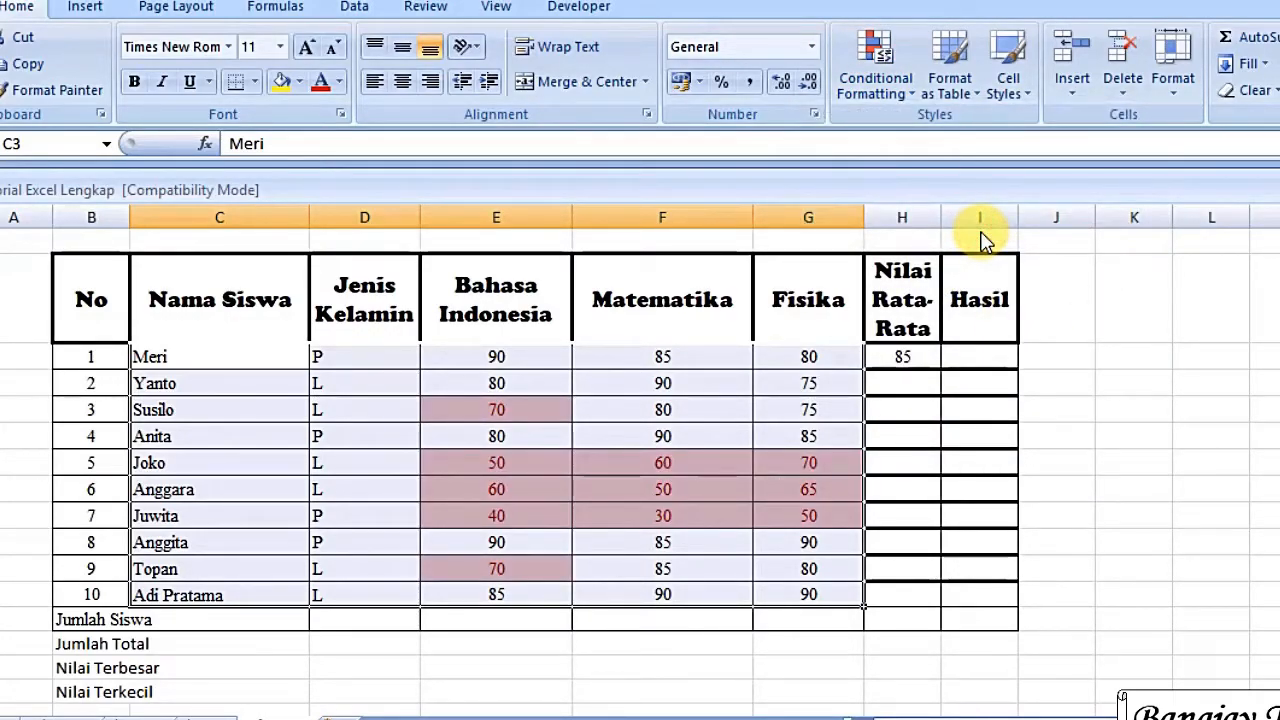
- Apply red Data Bars to the selected student records
click(875, 65)
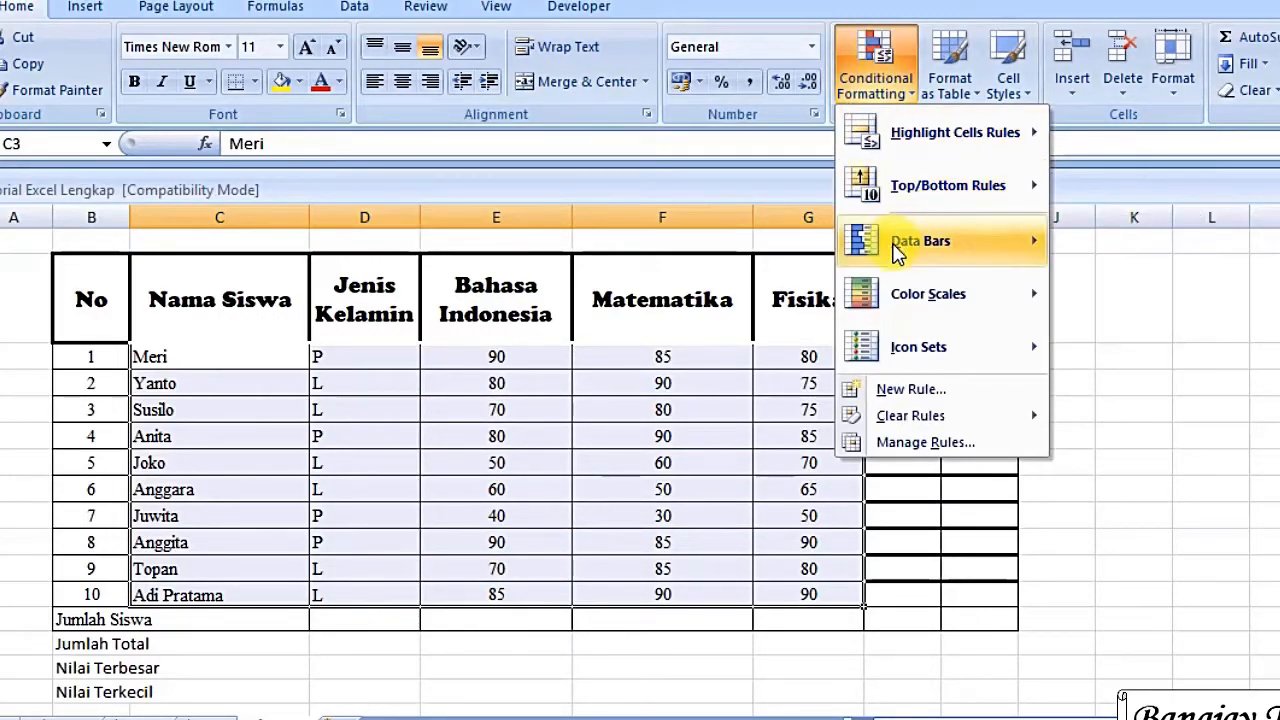
mouse_move(897, 253)
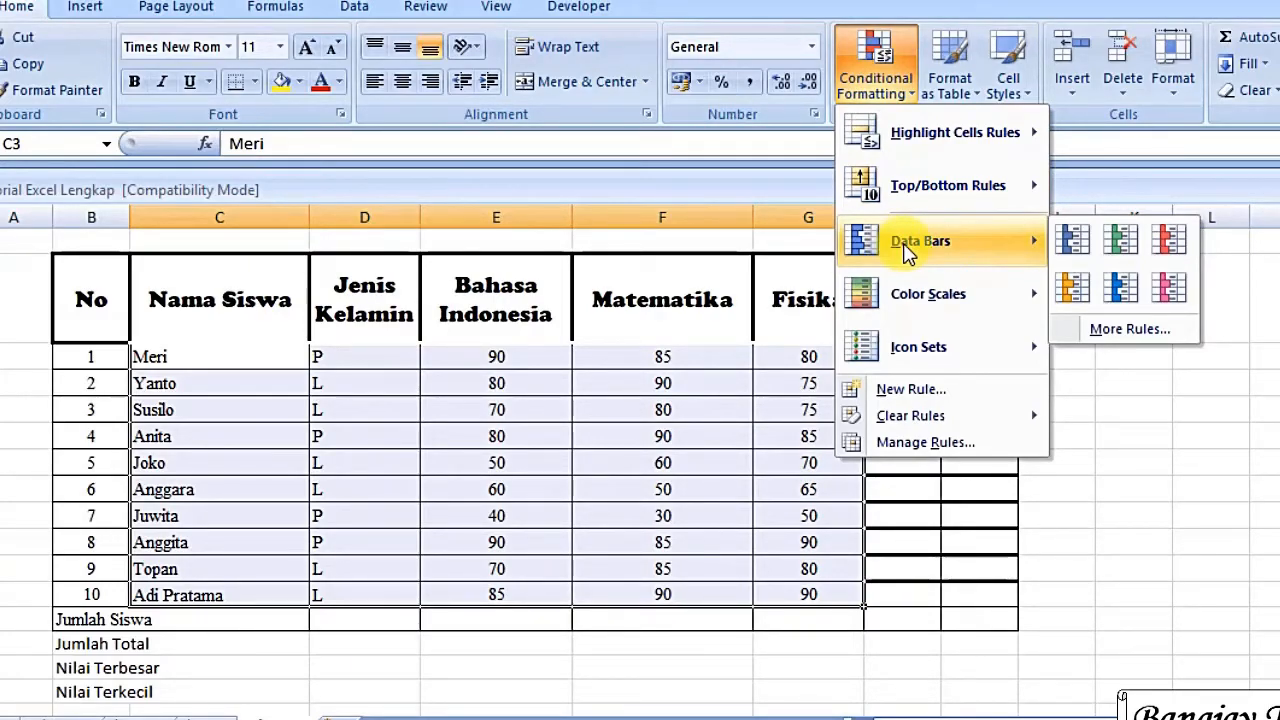
click(874, 88)
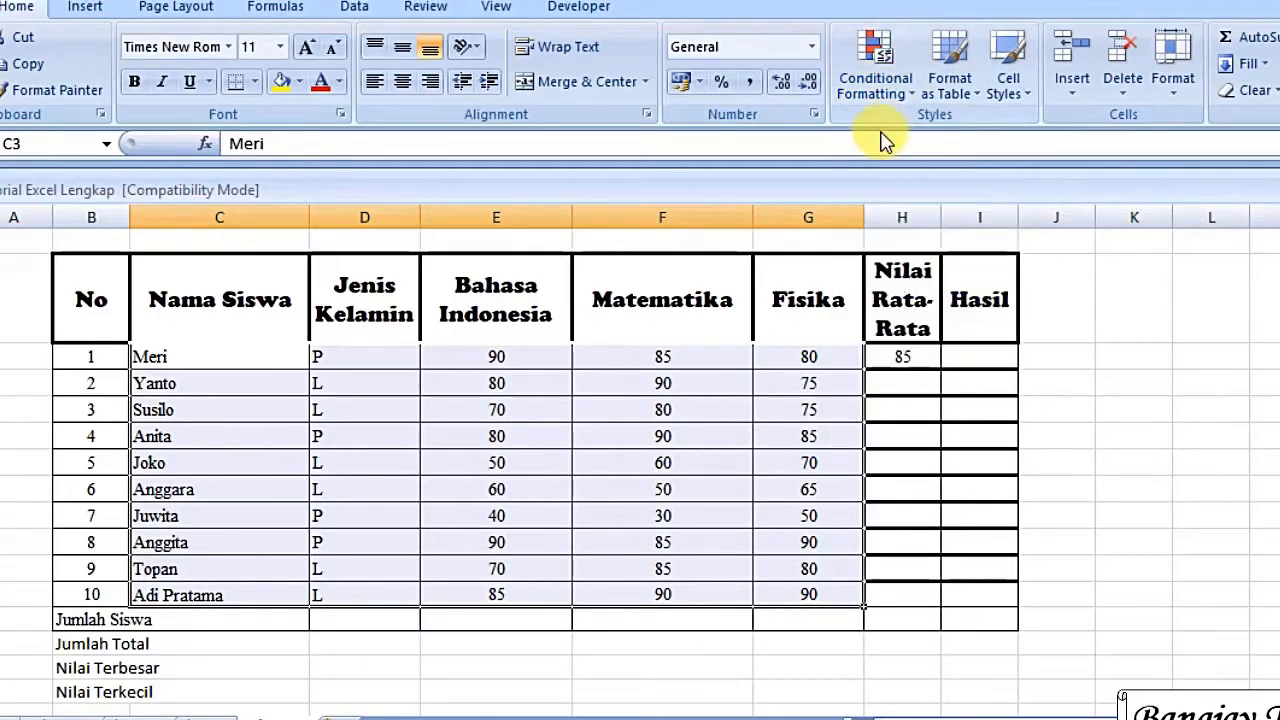
click(870, 103)
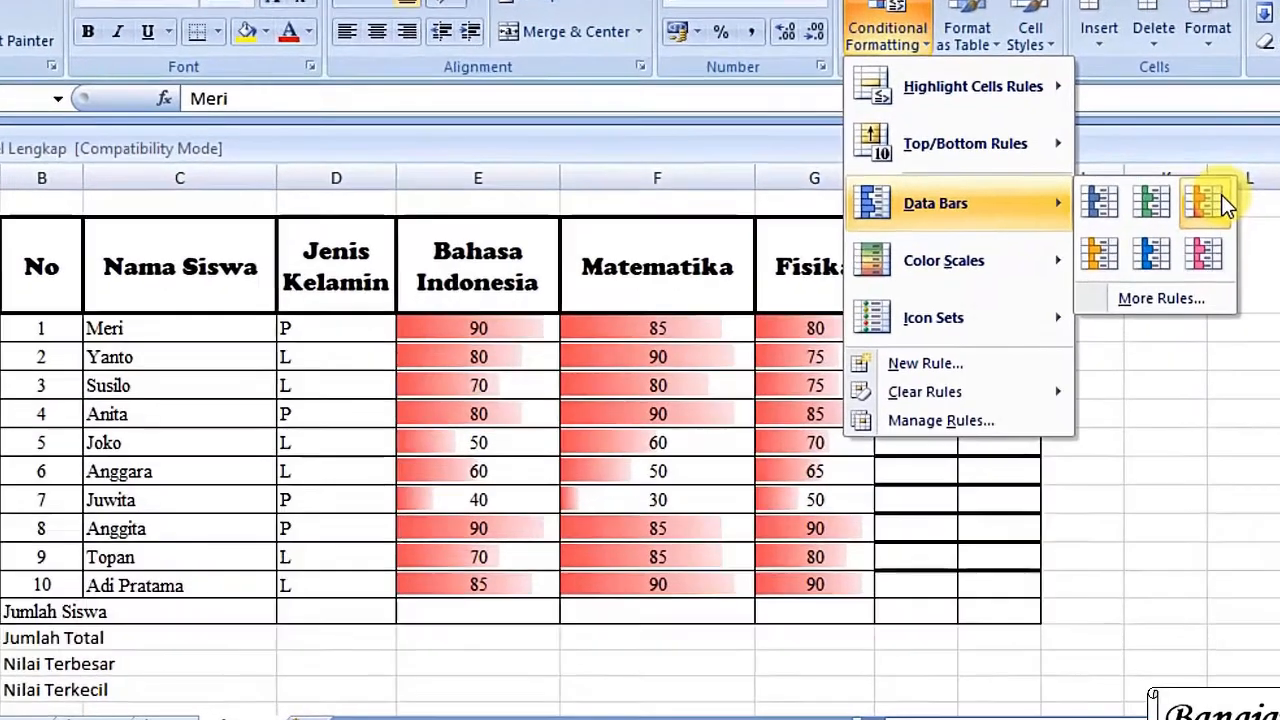
click(1172, 238)
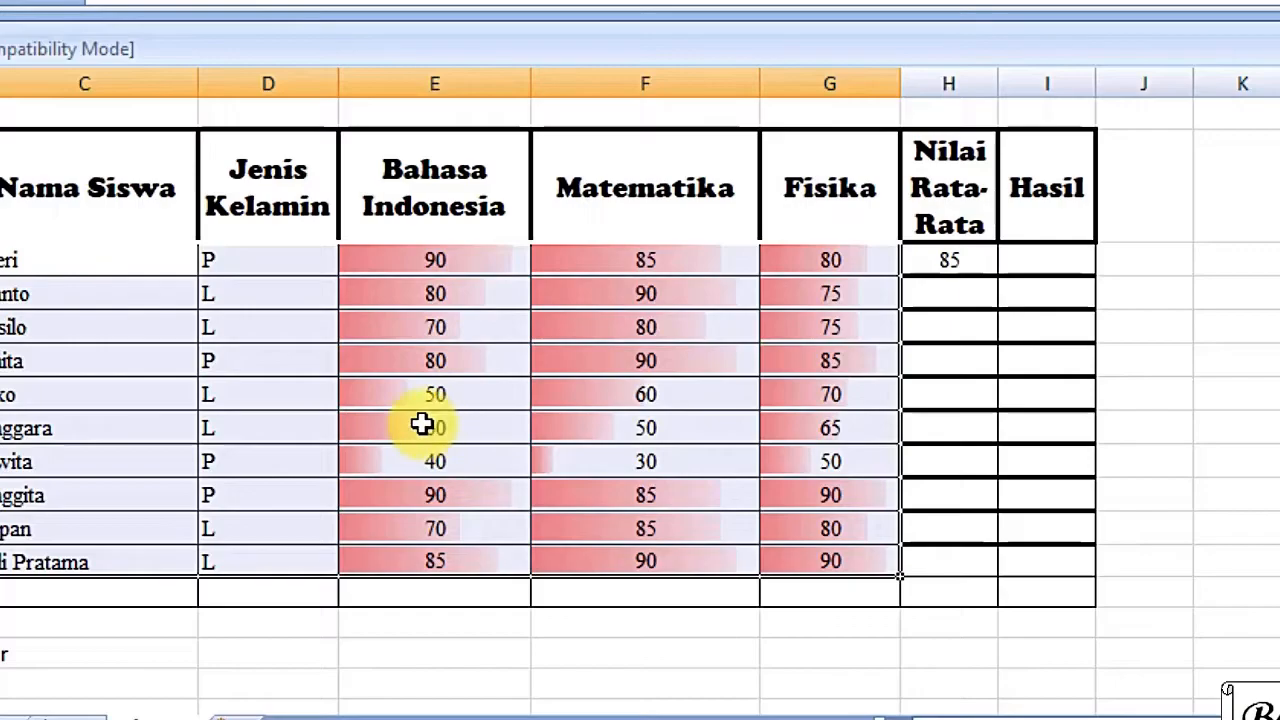
- Apply the green-yellow-red Color Scale to the selected cells, and undo the color scale and data bars
click(835, 30)
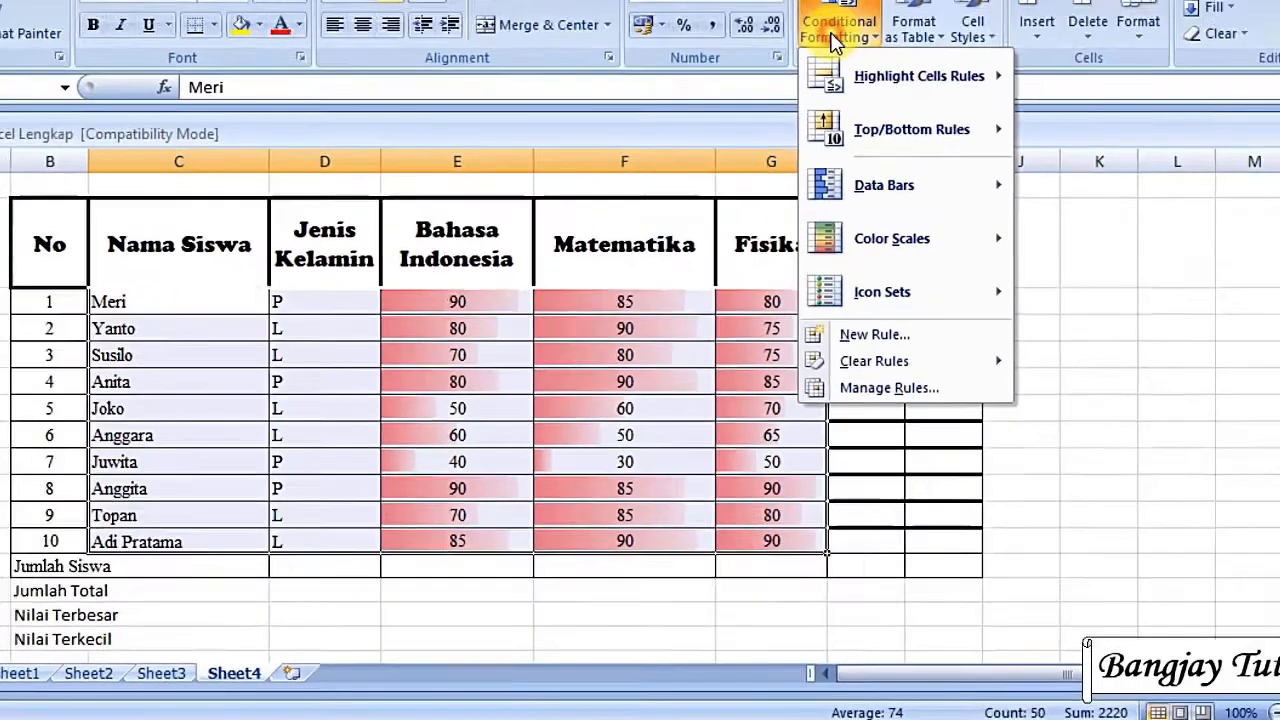
mouse_move(884, 185)
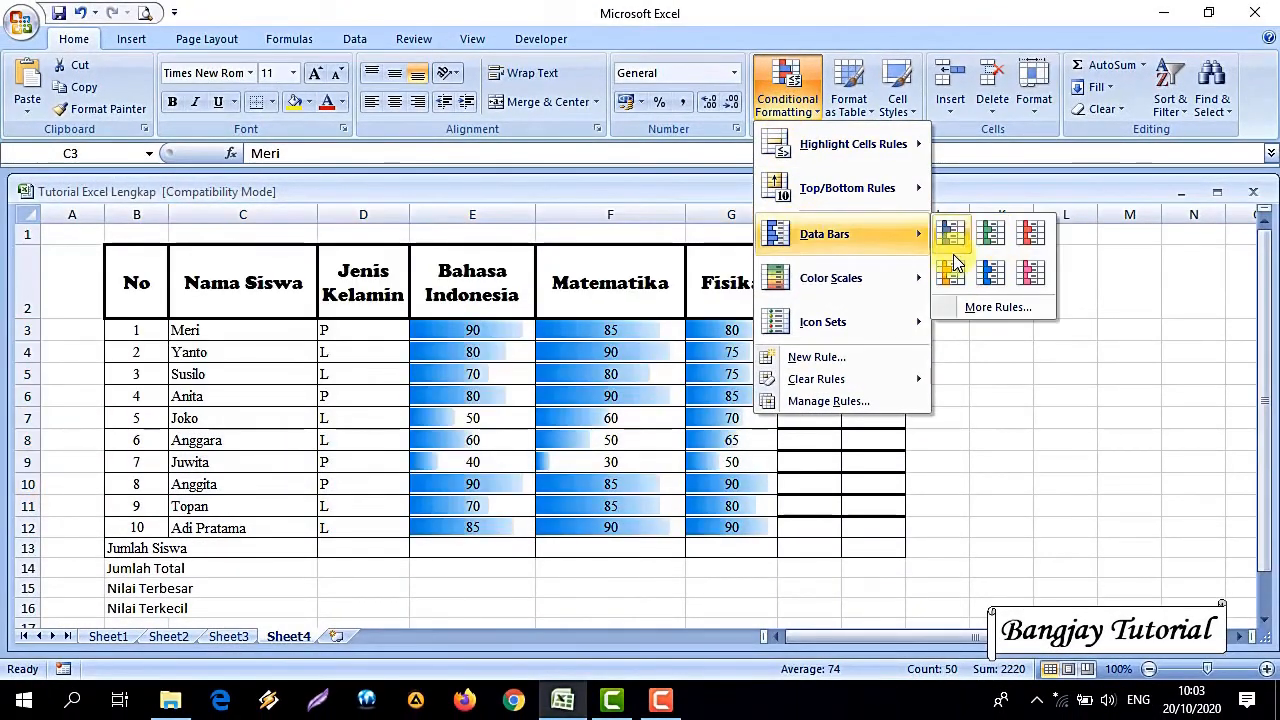
click(793, 108)
click(793, 108)
mouse_move(787, 278)
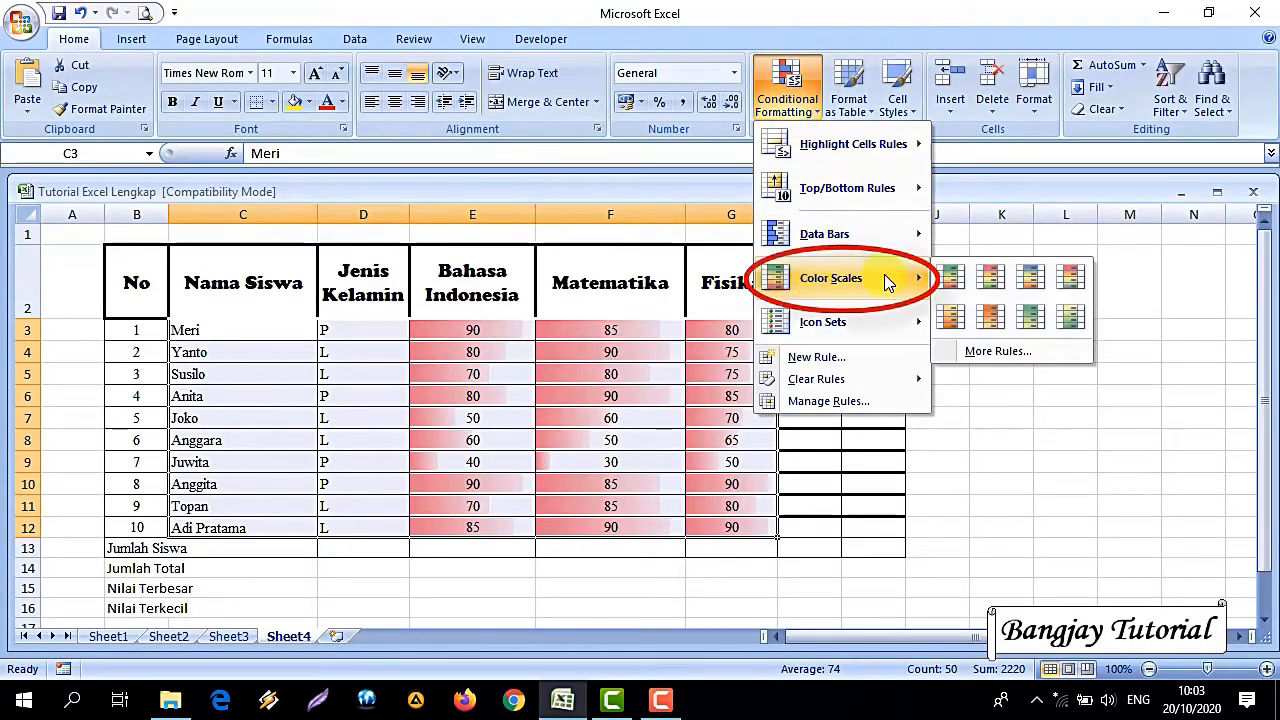
click(948, 277)
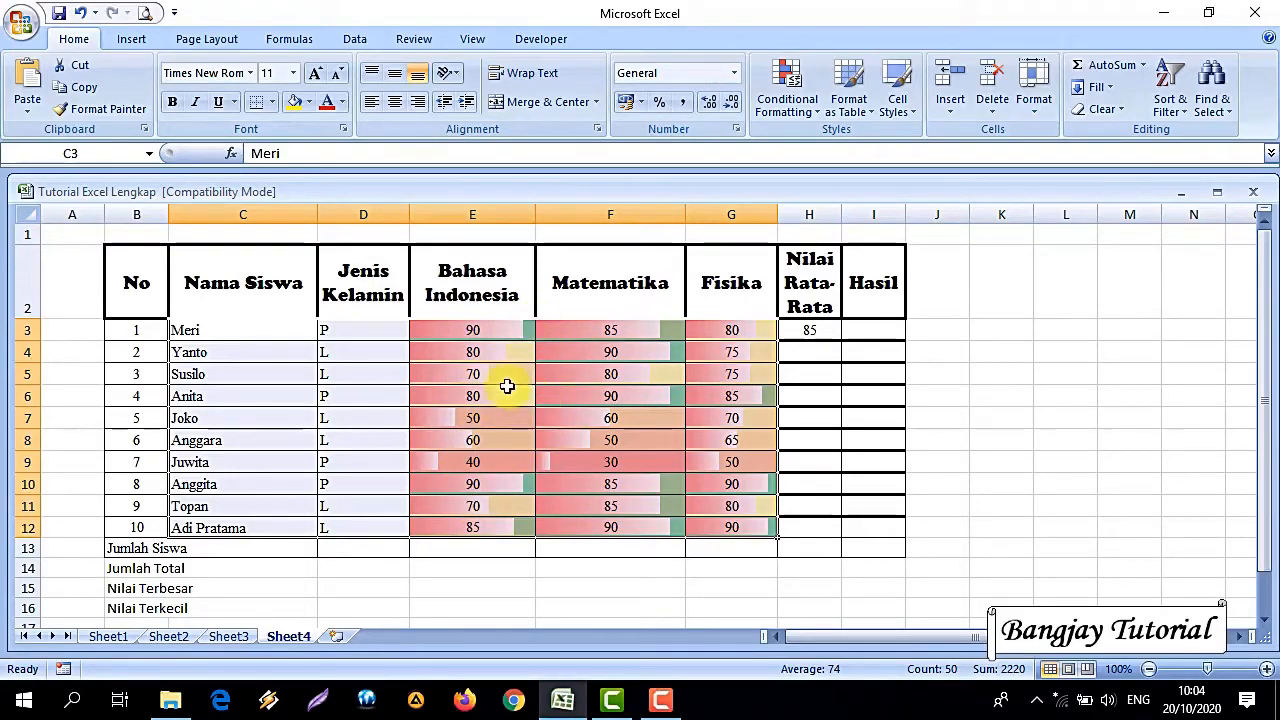
key(ctrl+z)
- Apply the Icon Set with three colored arrows in green, yellow and red to the selected cells
click(797, 113)
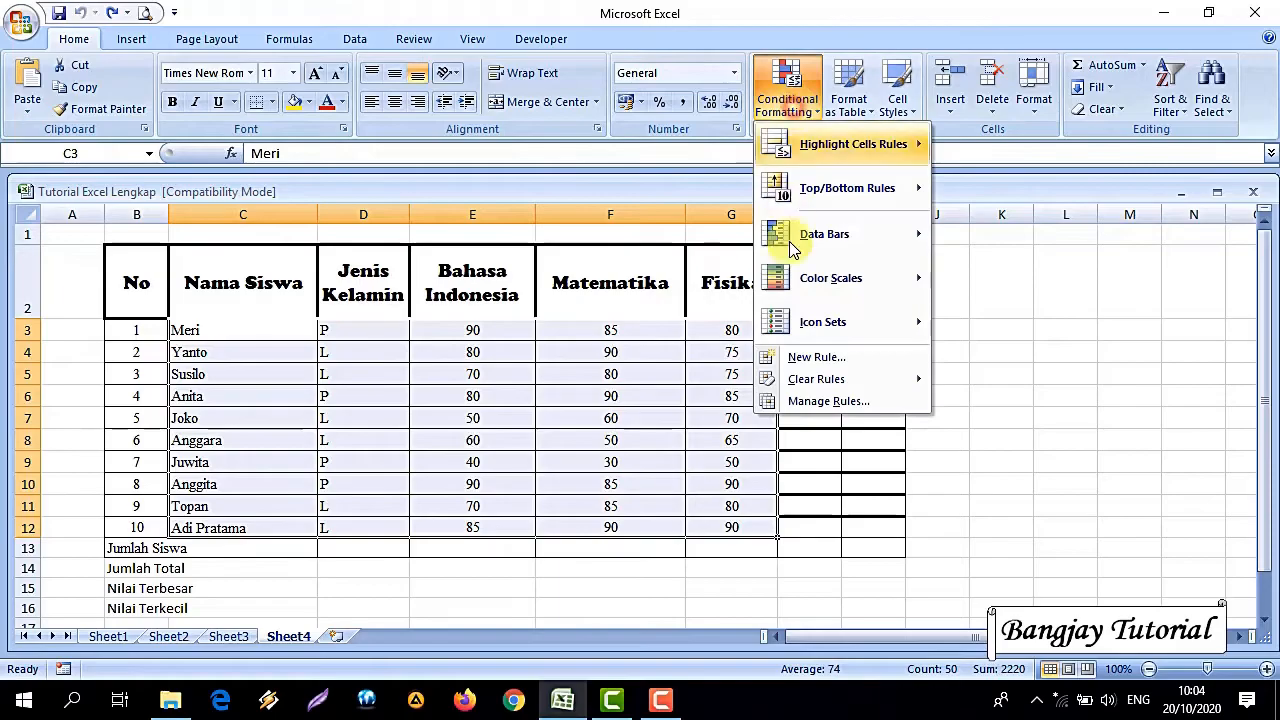
mouse_move(868, 335)
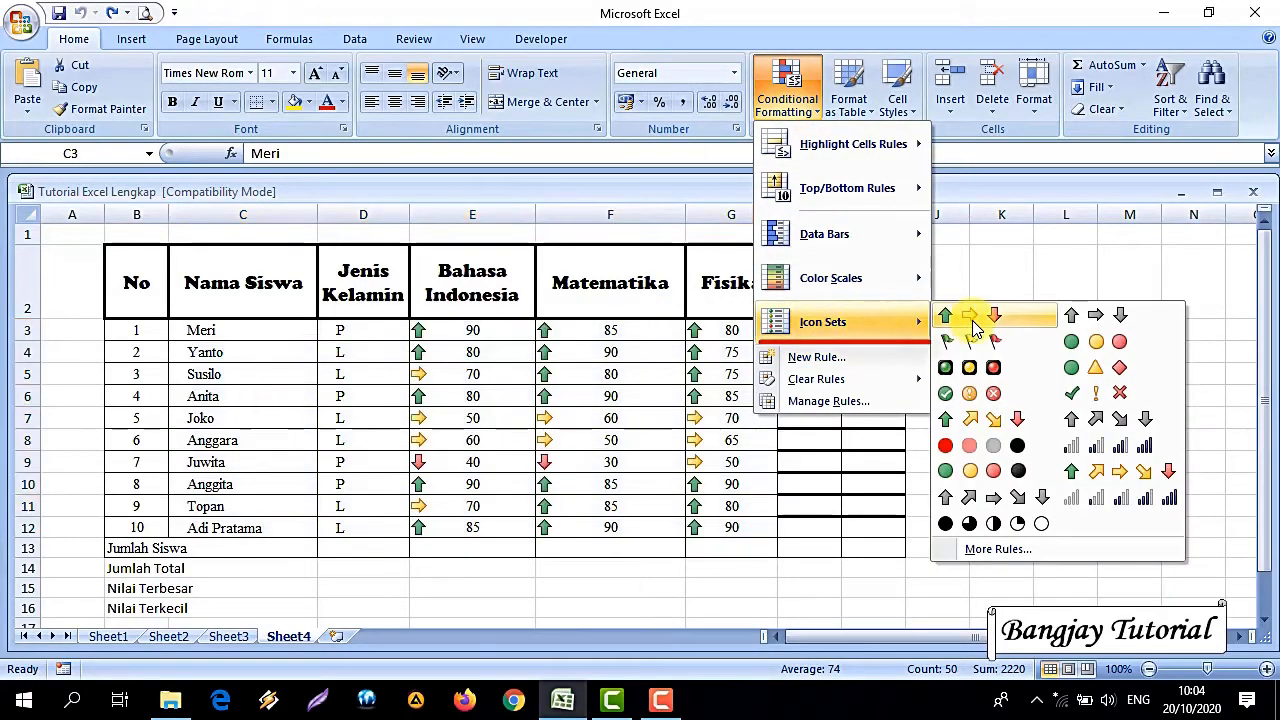
click(973, 320)
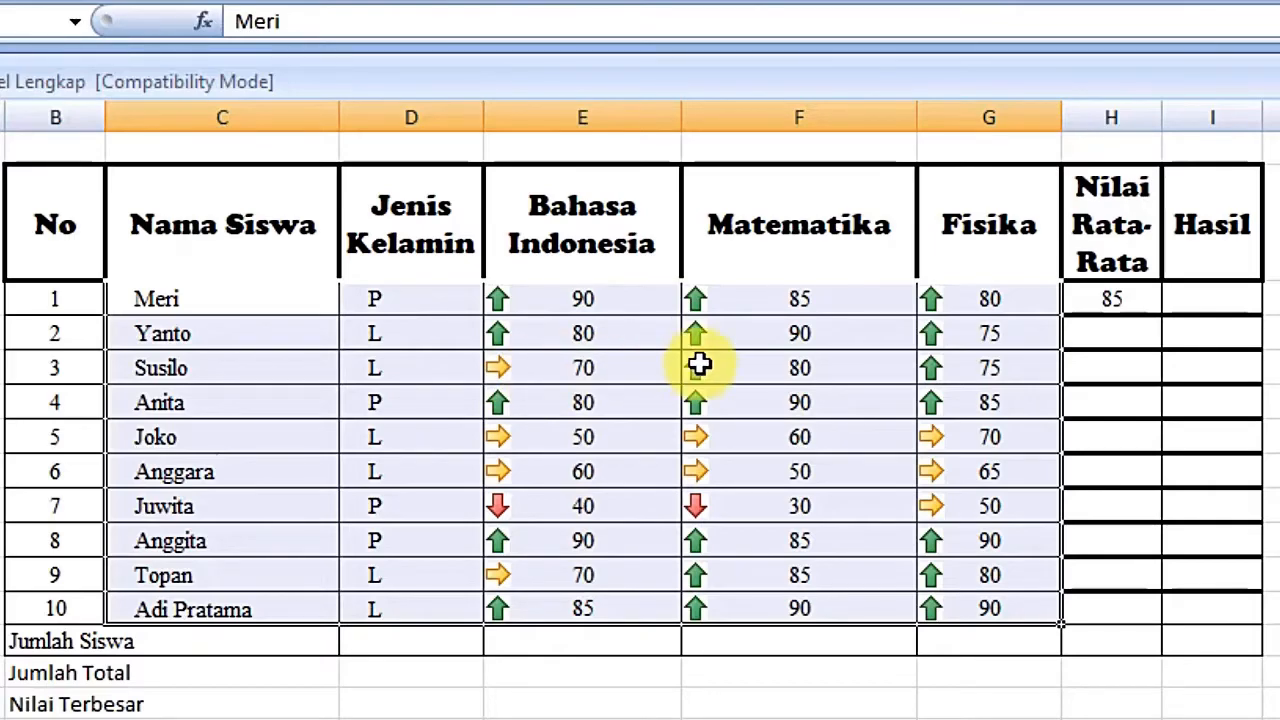
click(1066, 2)
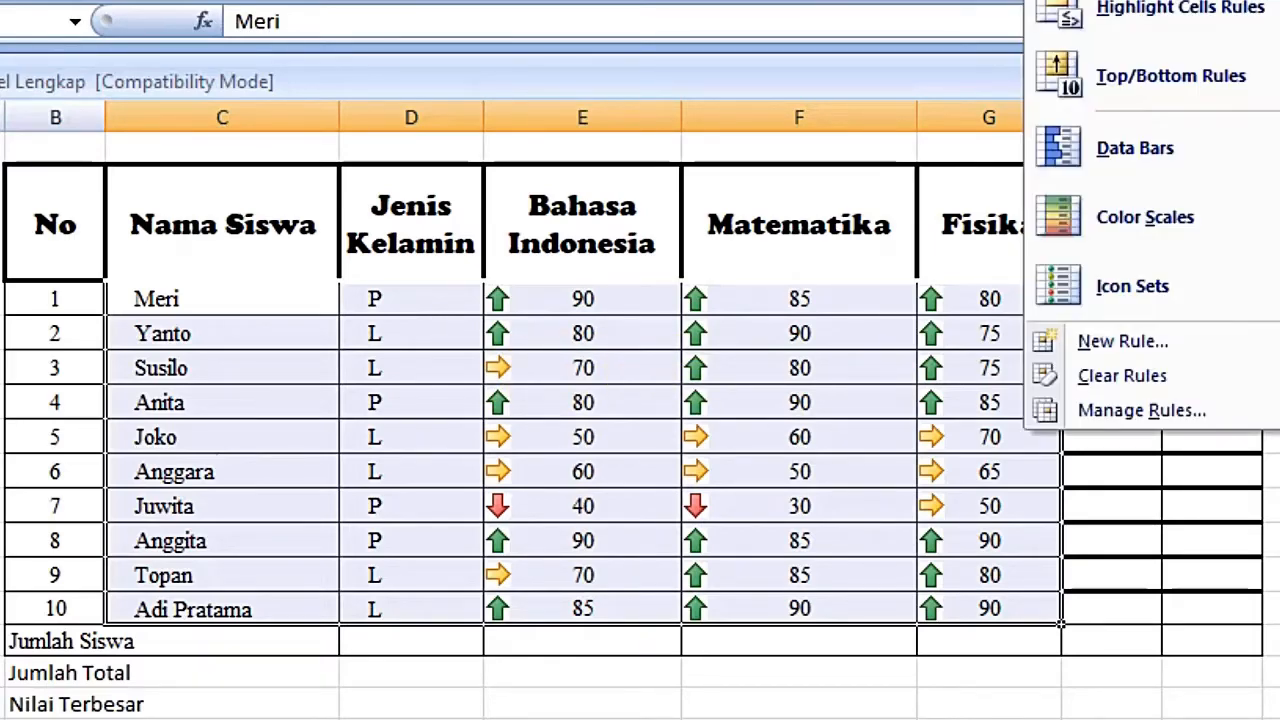
mouse_move(1134, 286)
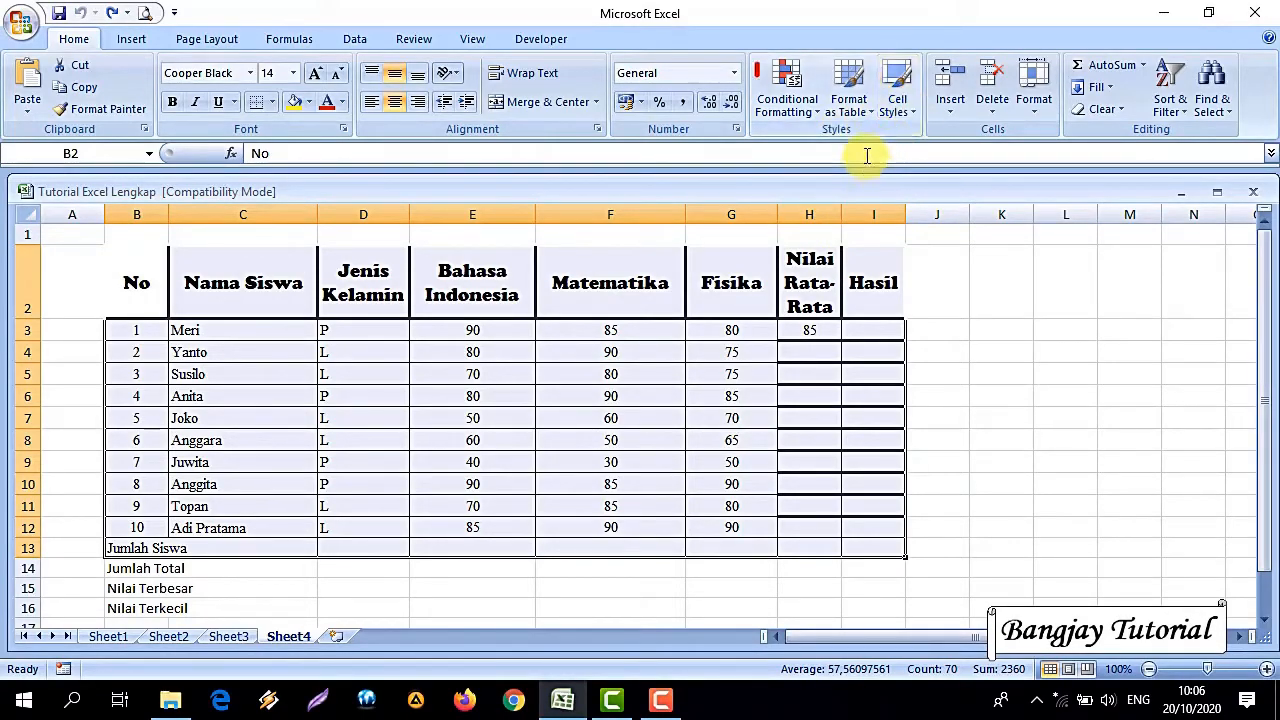
- Format the range B2:I13 as a table and try other light banded table styles, including the purple one
click(850, 112)
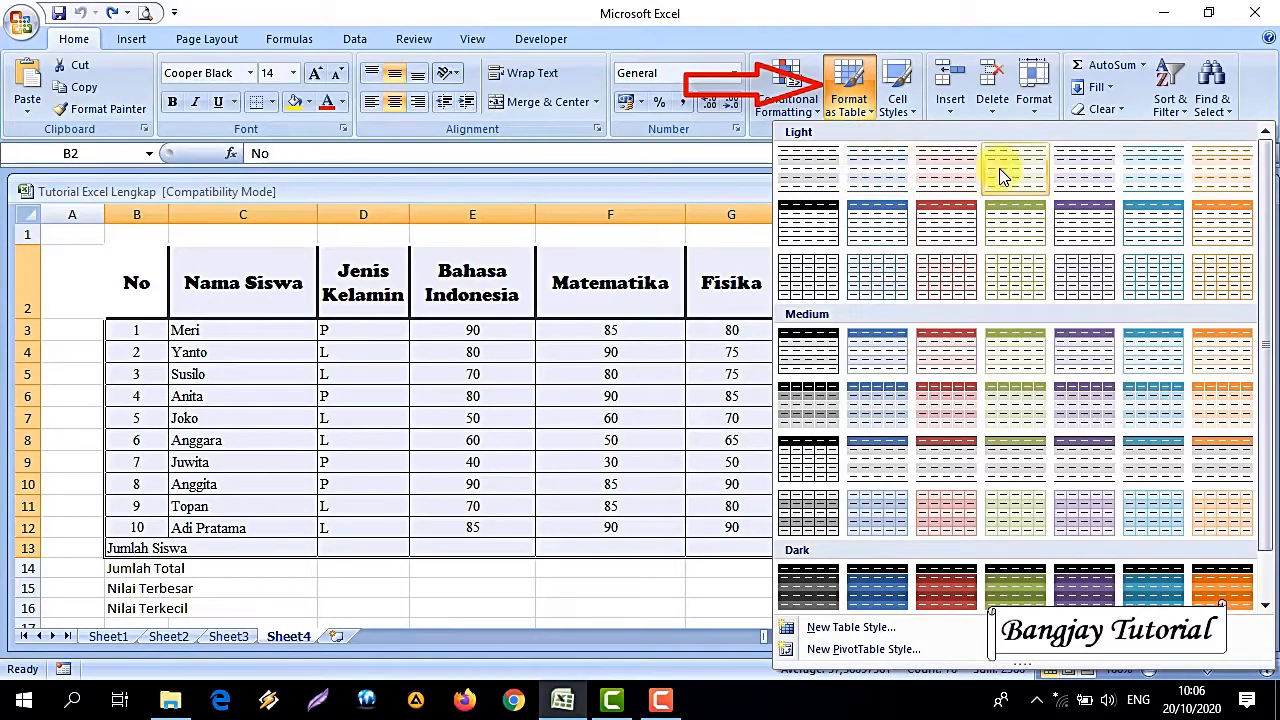
click(880, 166)
click(850, 221)
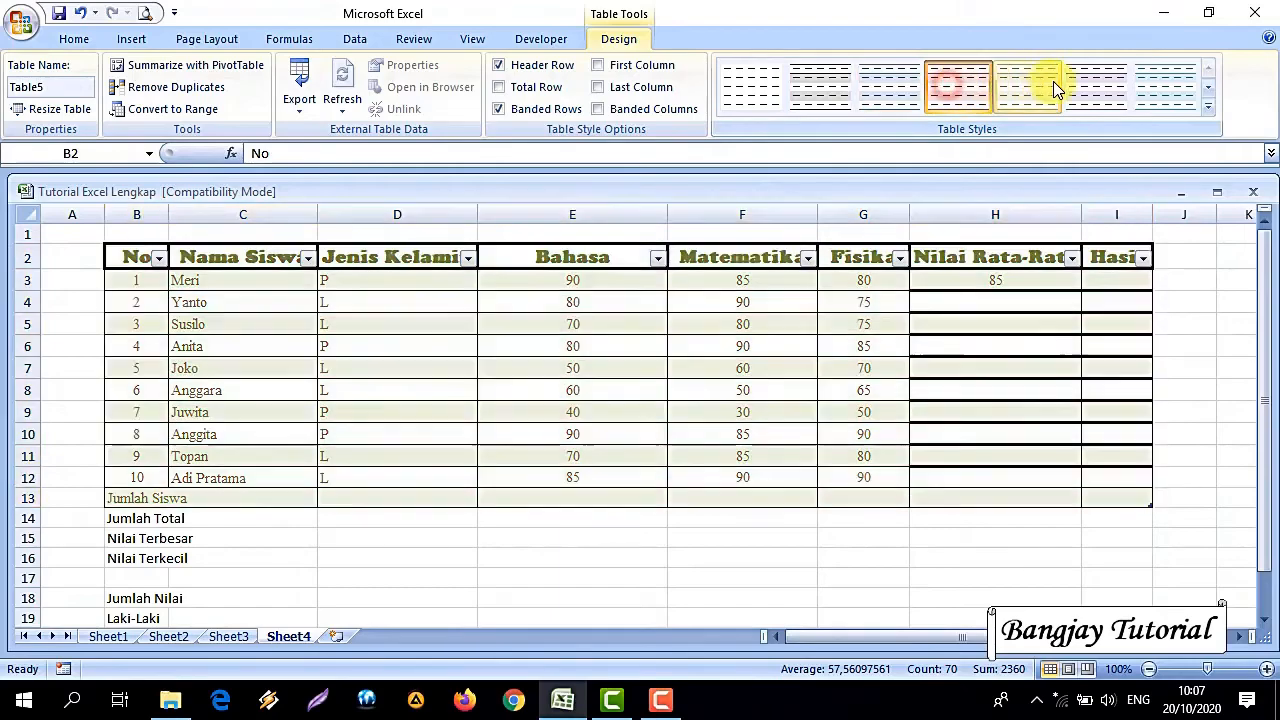
click(1097, 84)
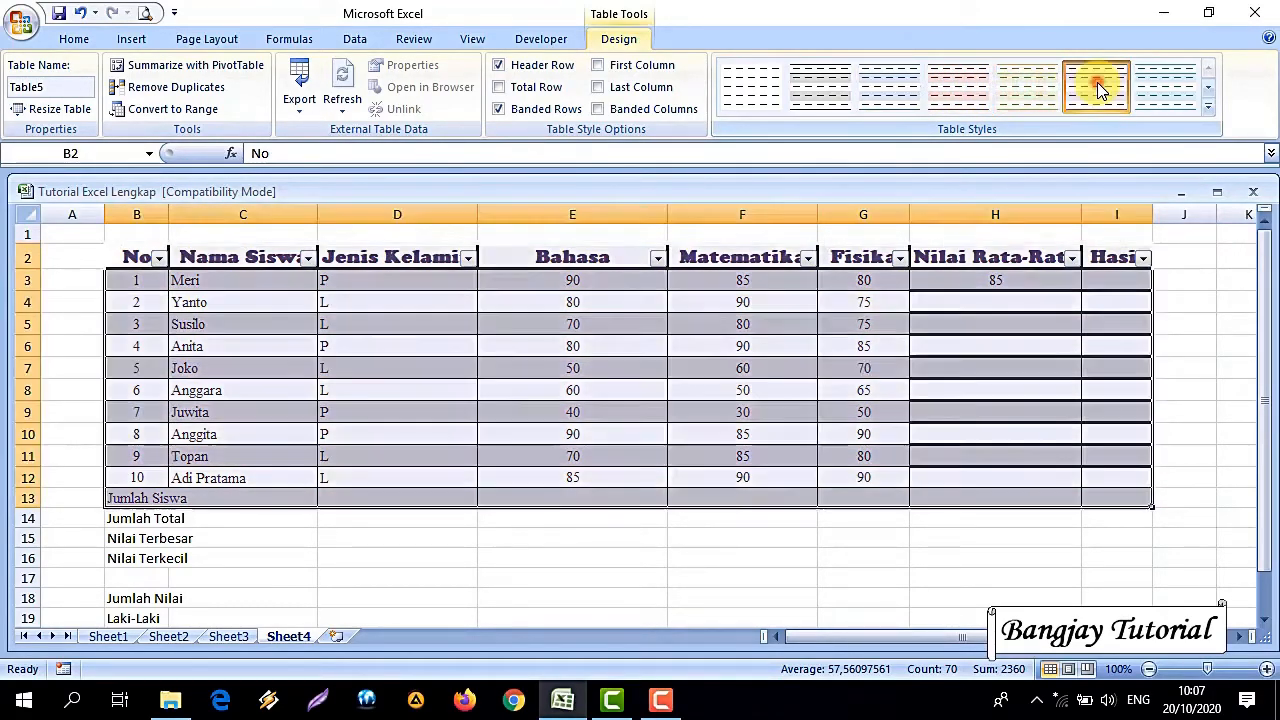
click(830, 88)
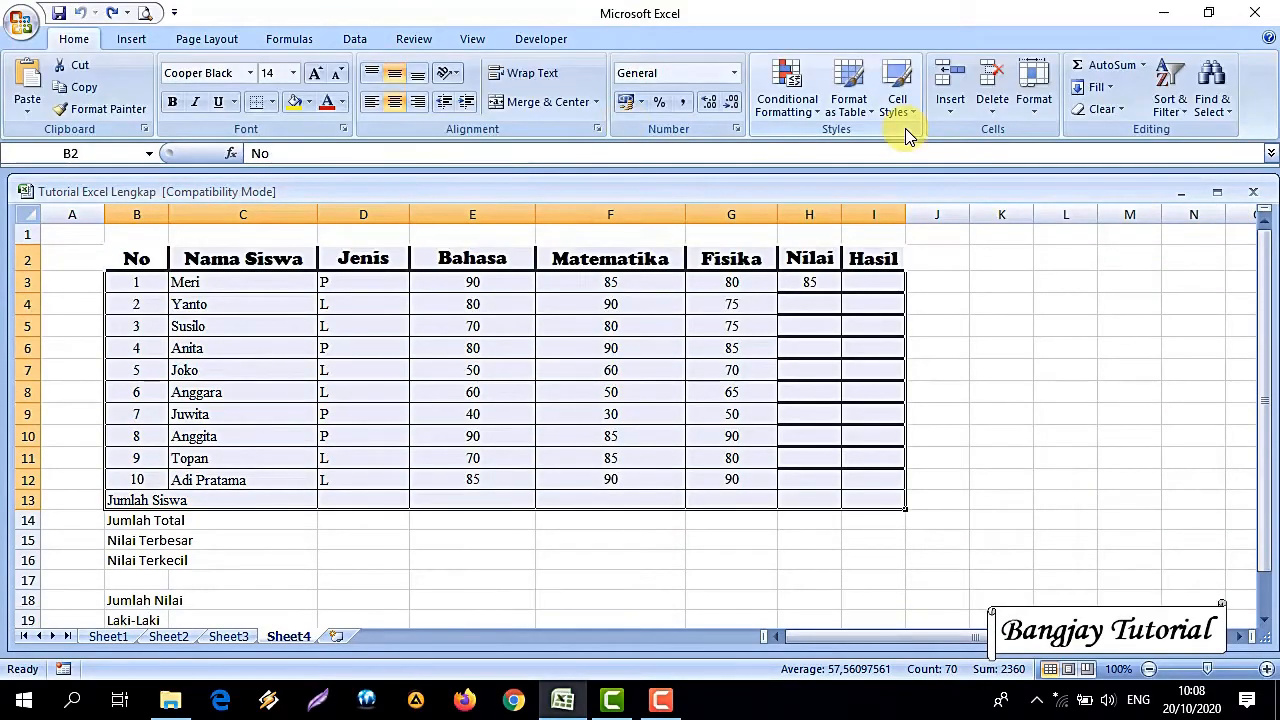
- Try the Bad and Good cell styles on the selected table, and undo them
click(903, 113)
click(903, 113)
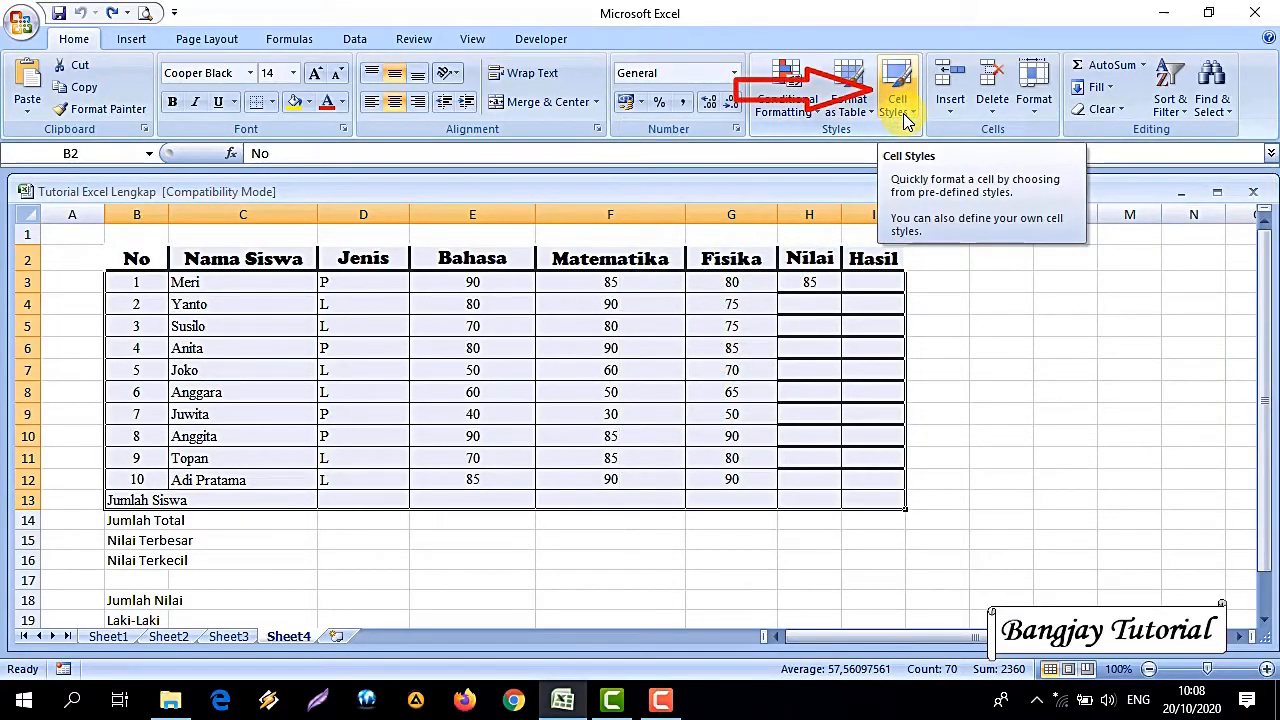
click(903, 113)
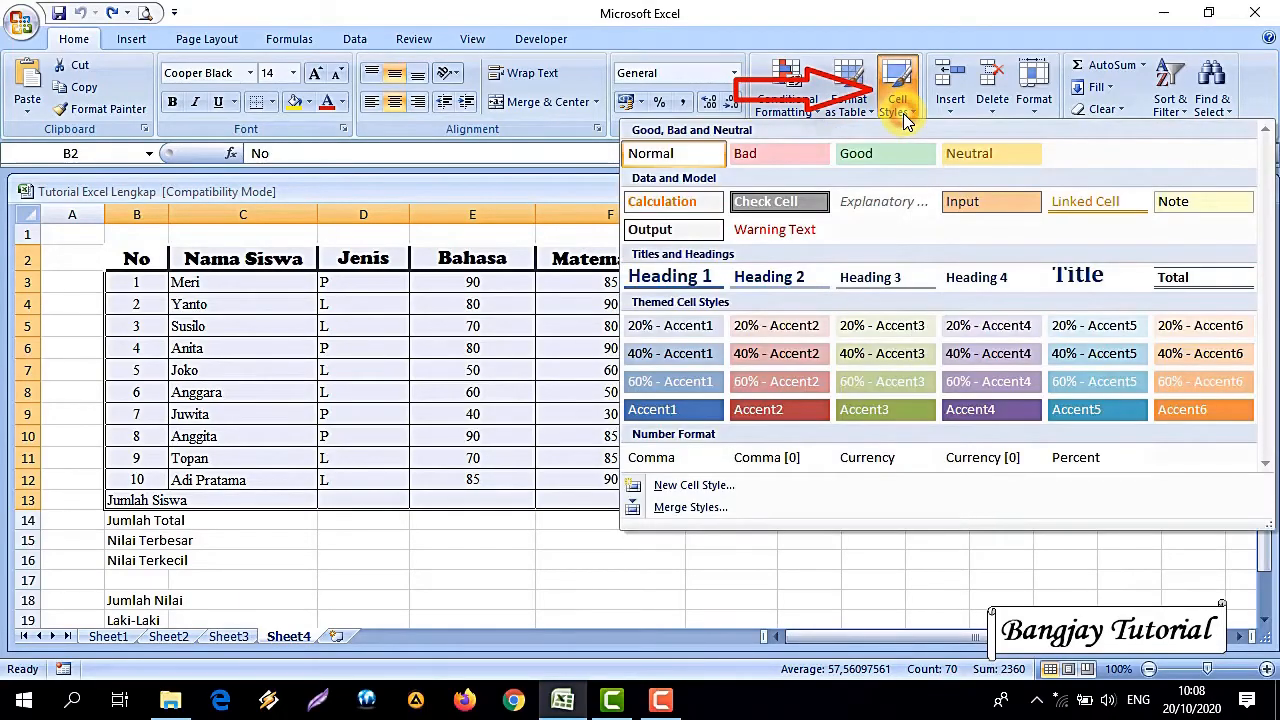
click(775, 165)
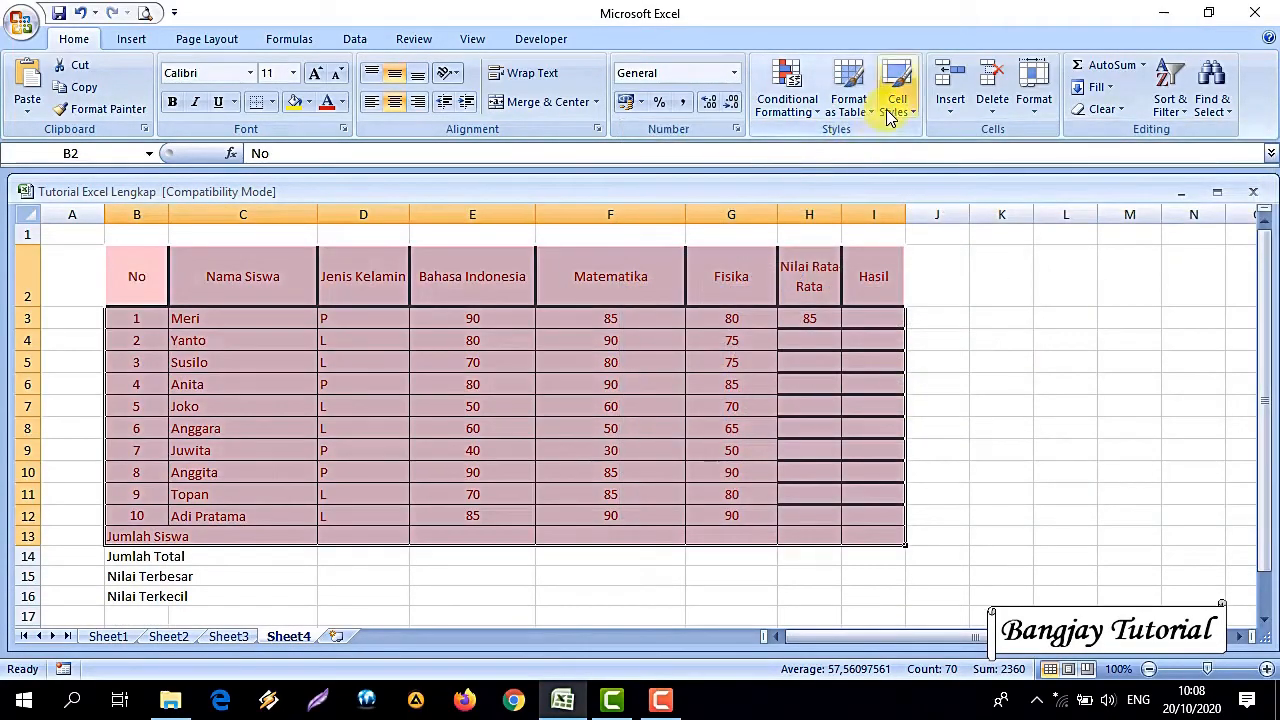
click(886, 109)
click(889, 158)
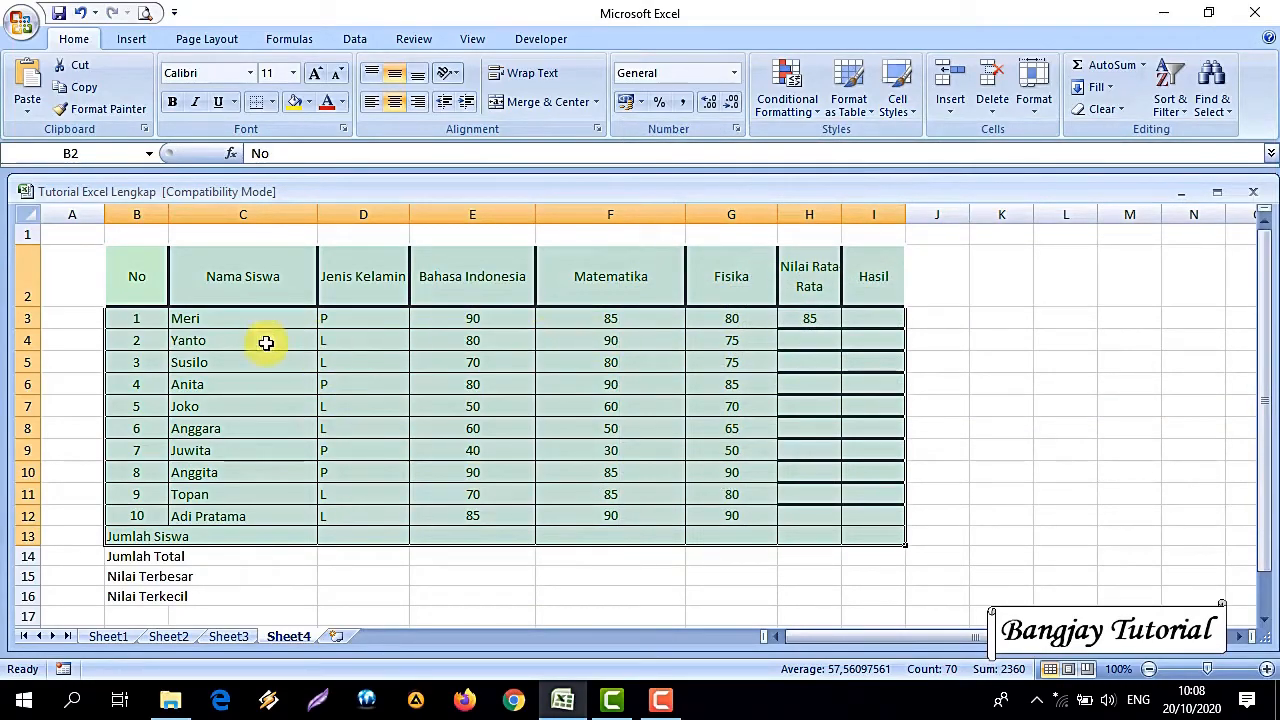
key(ctrl+z)
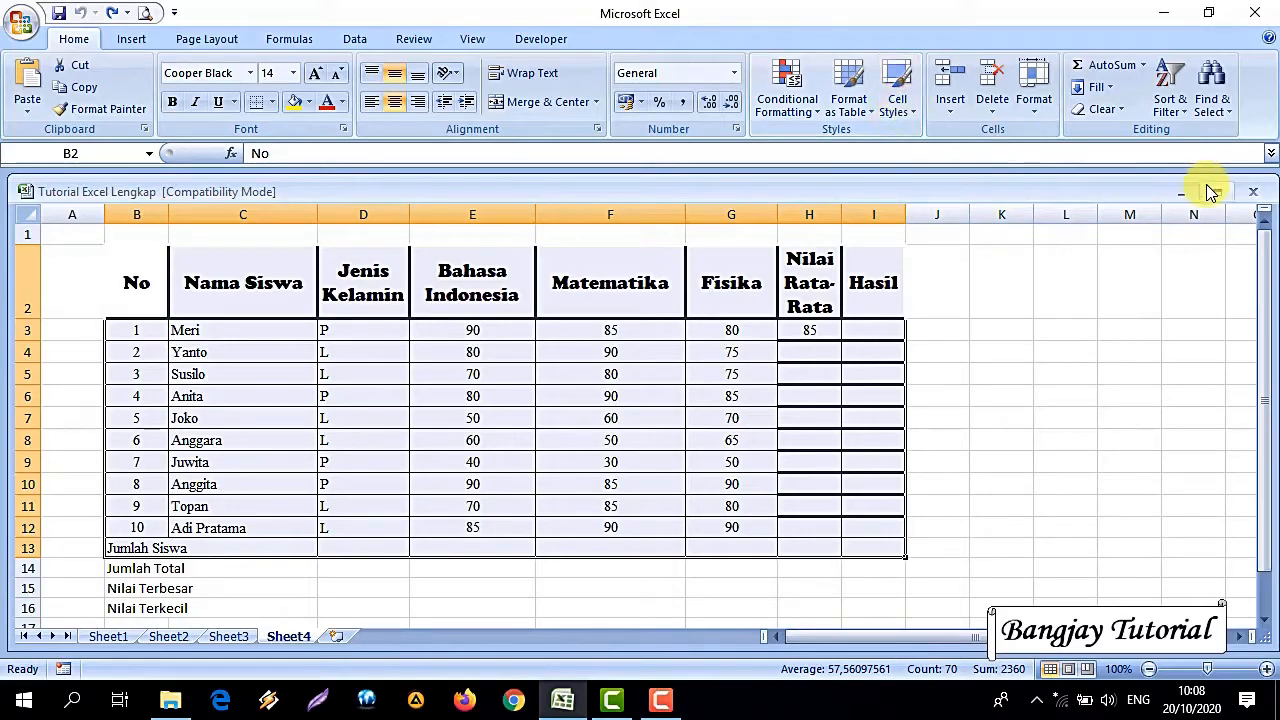
- Deselect the table by selecting the empty cell L11, and find the sixth student's name in the worksheet
click(1216, 110)
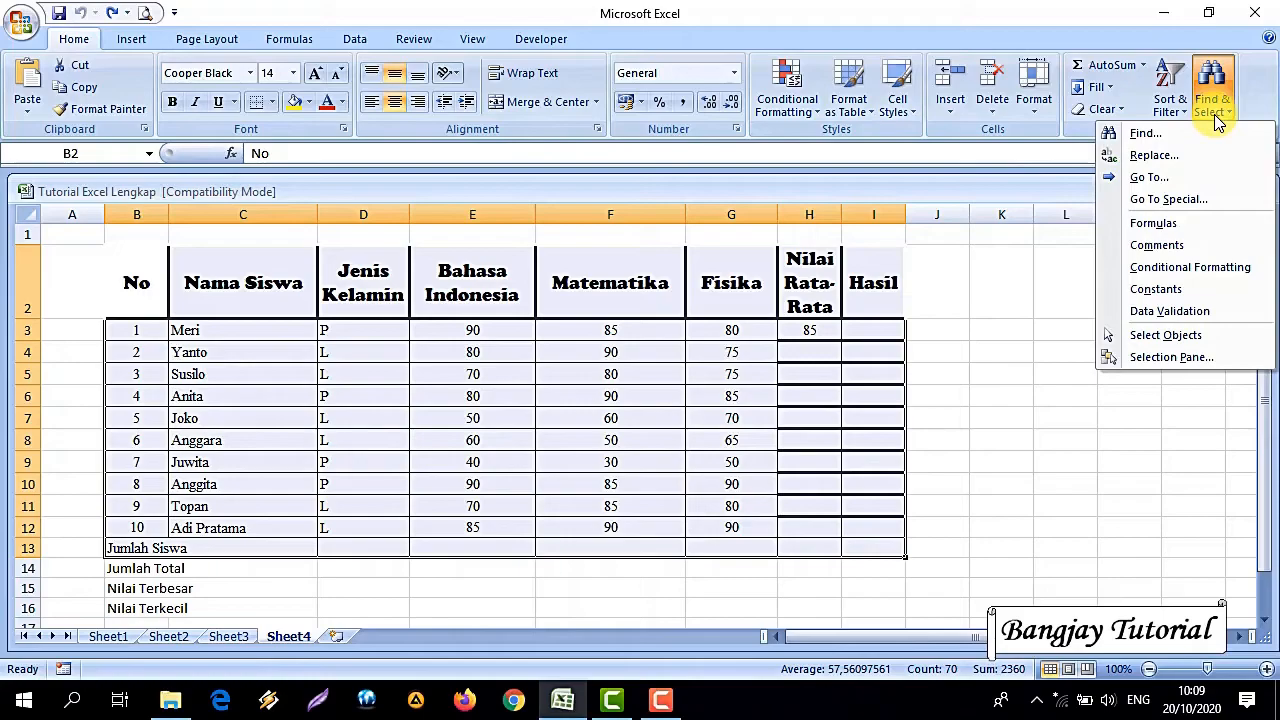
click(251, 466)
click(1065, 506)
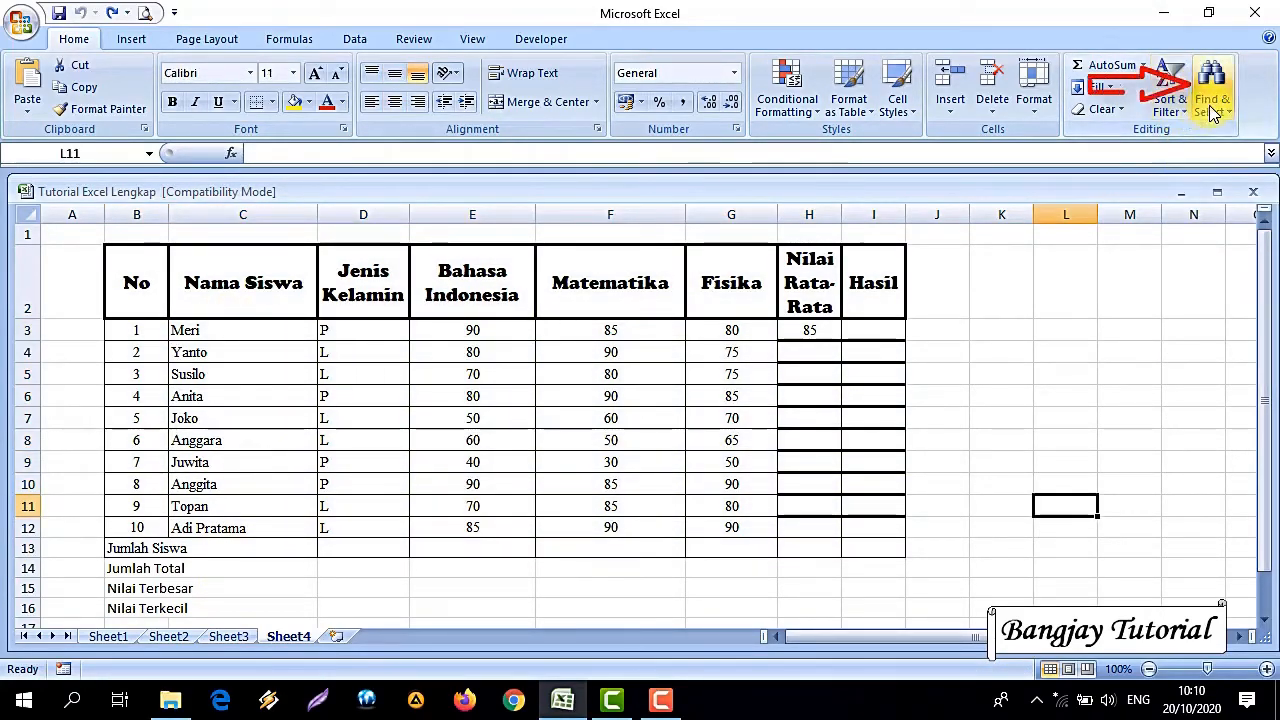
click(1210, 110)
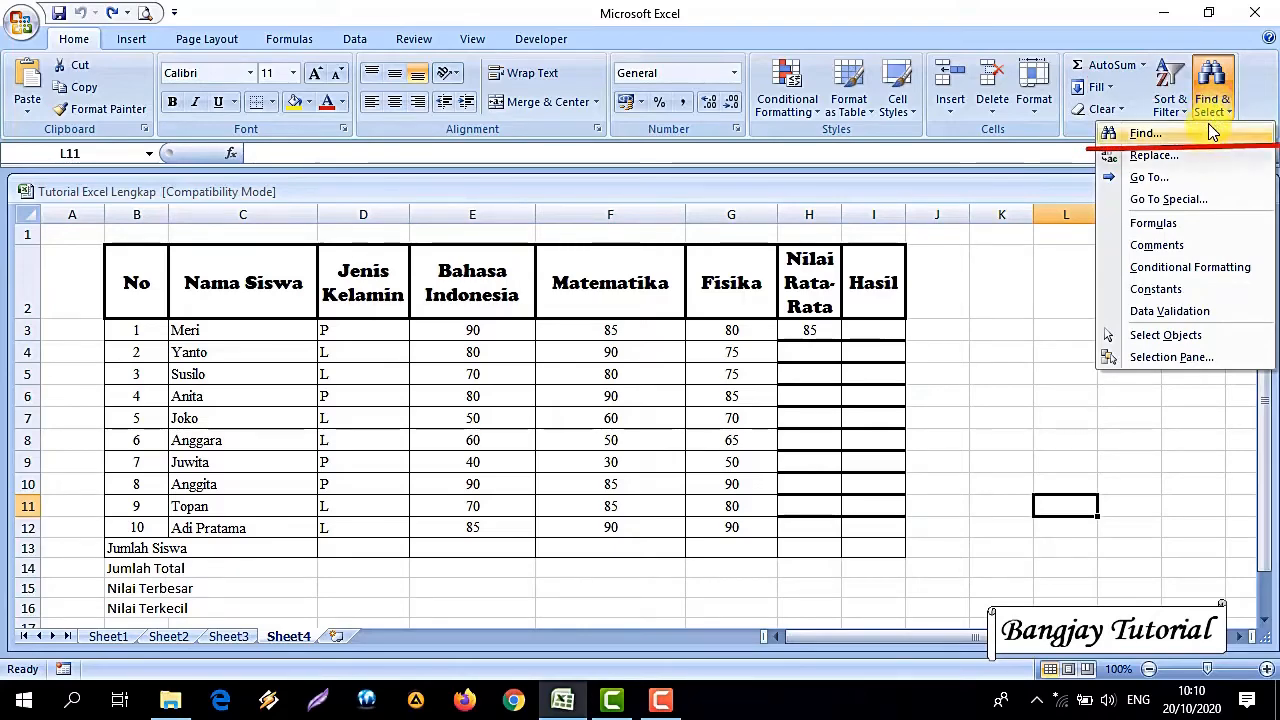
click(1208, 130)
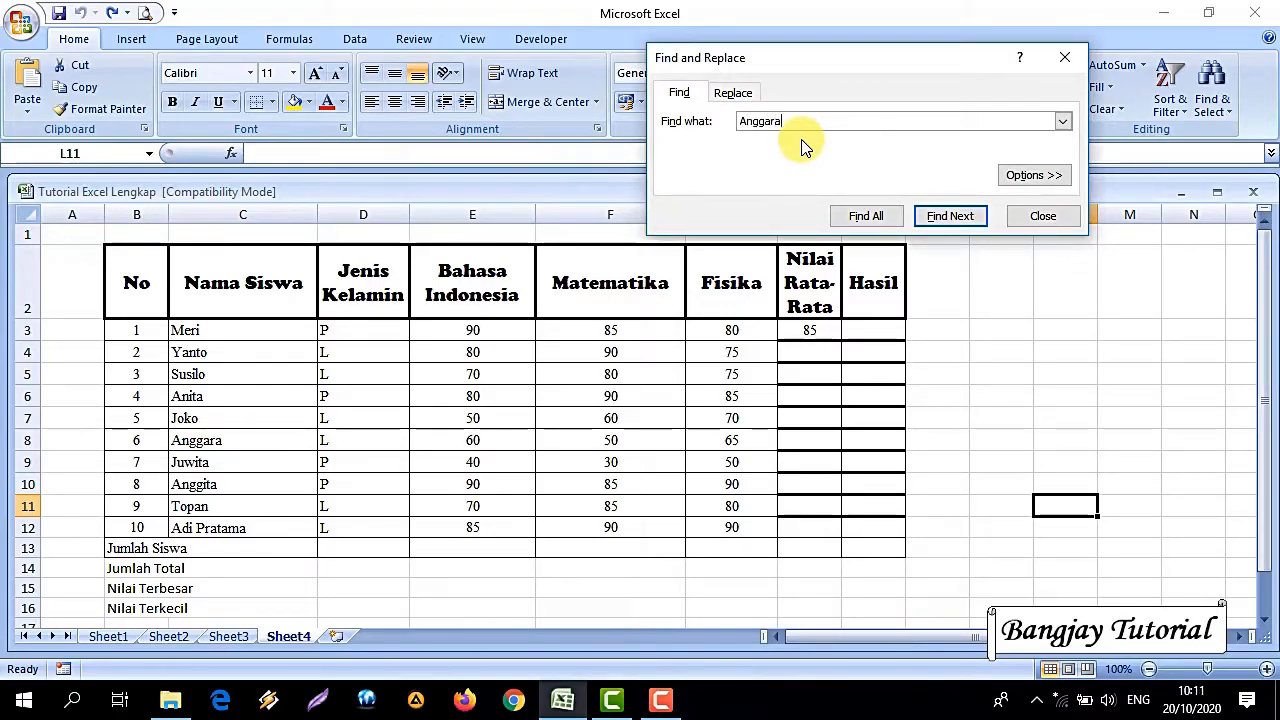
text(Anggara)
key(Return)
click(224, 441)
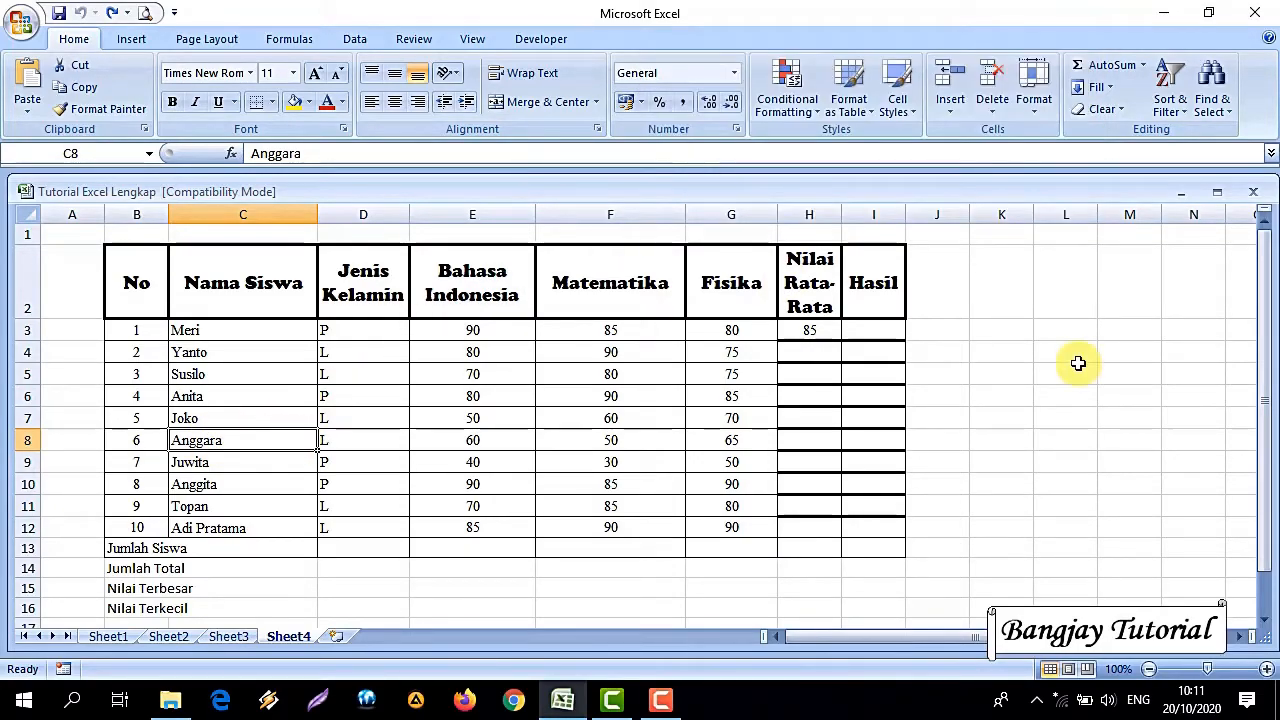
- Replace the sixth student's name in cell C8 with another name using Find and Replace, and undo the replacement
click(1211, 92)
click(1212, 152)
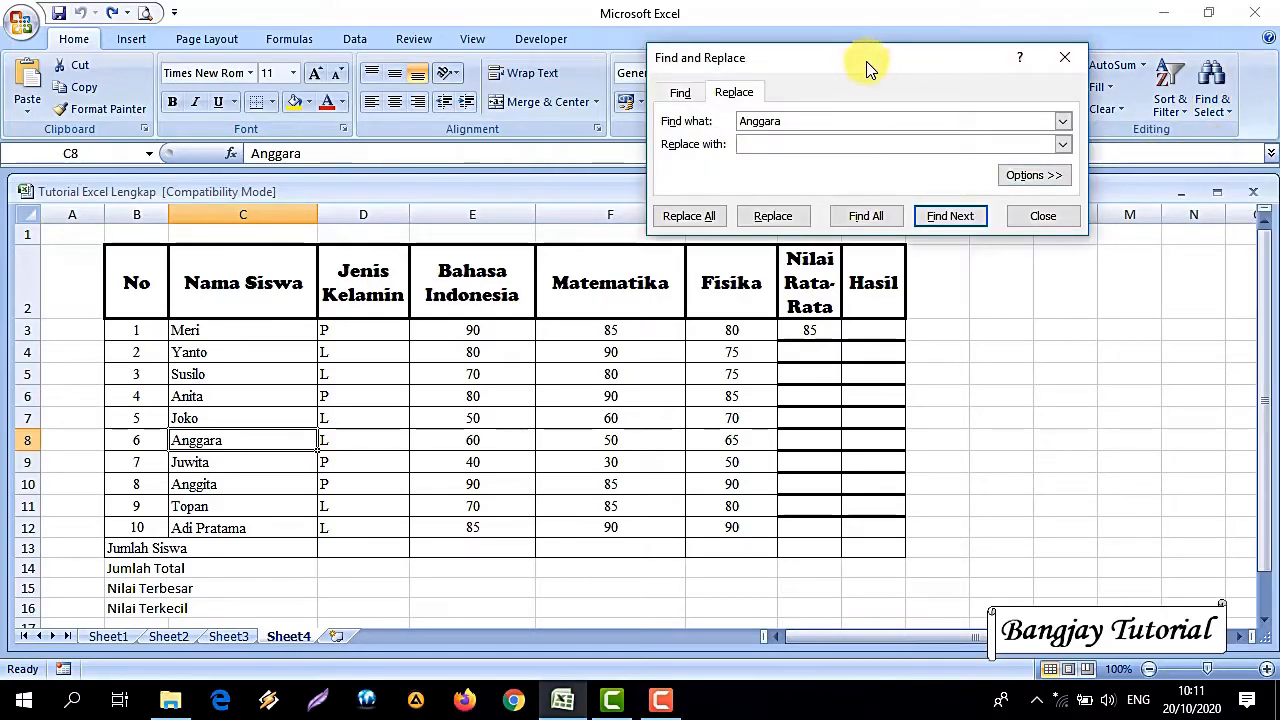
drag(867, 77, 922, 287)
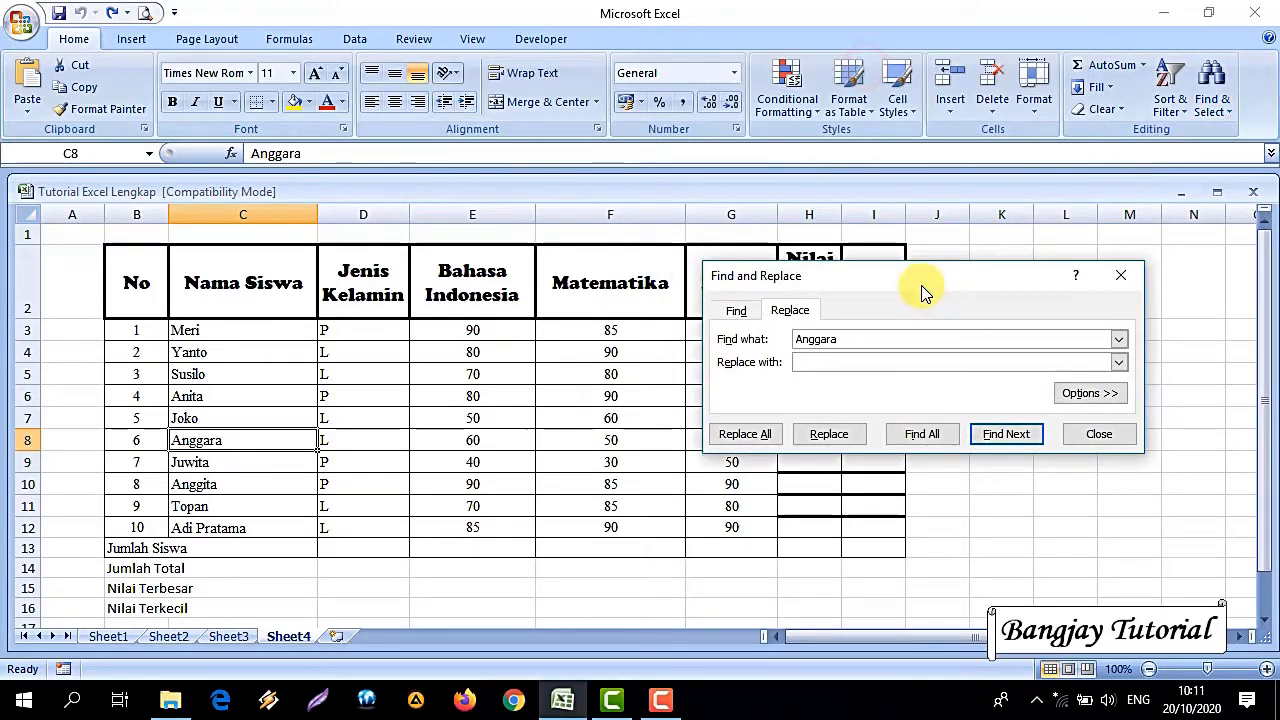
click(871, 365)
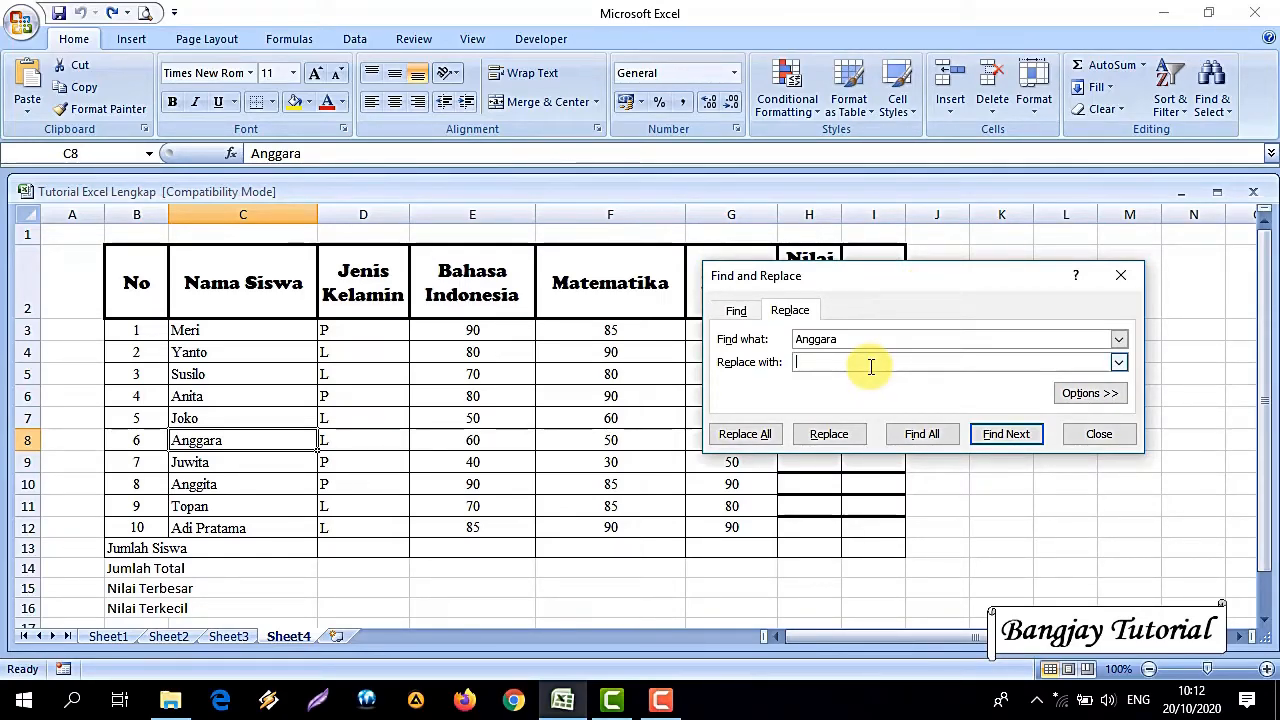
text(Pratama)
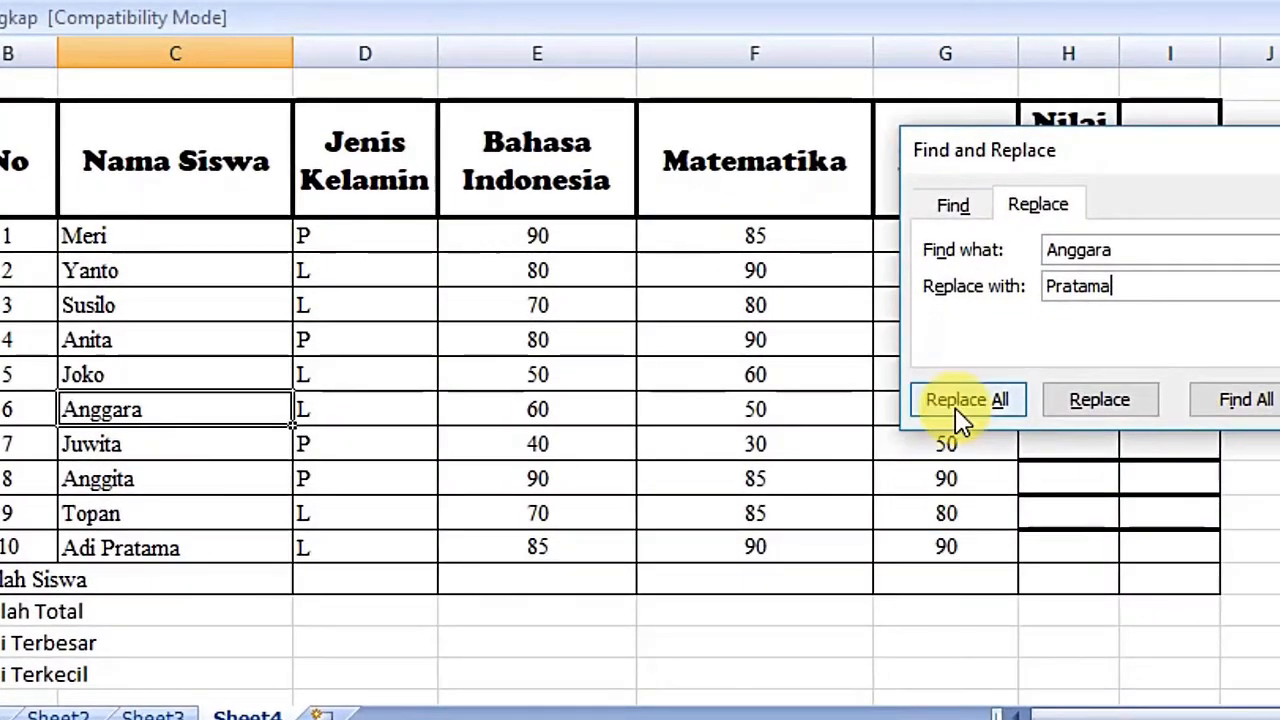
click(1115, 405)
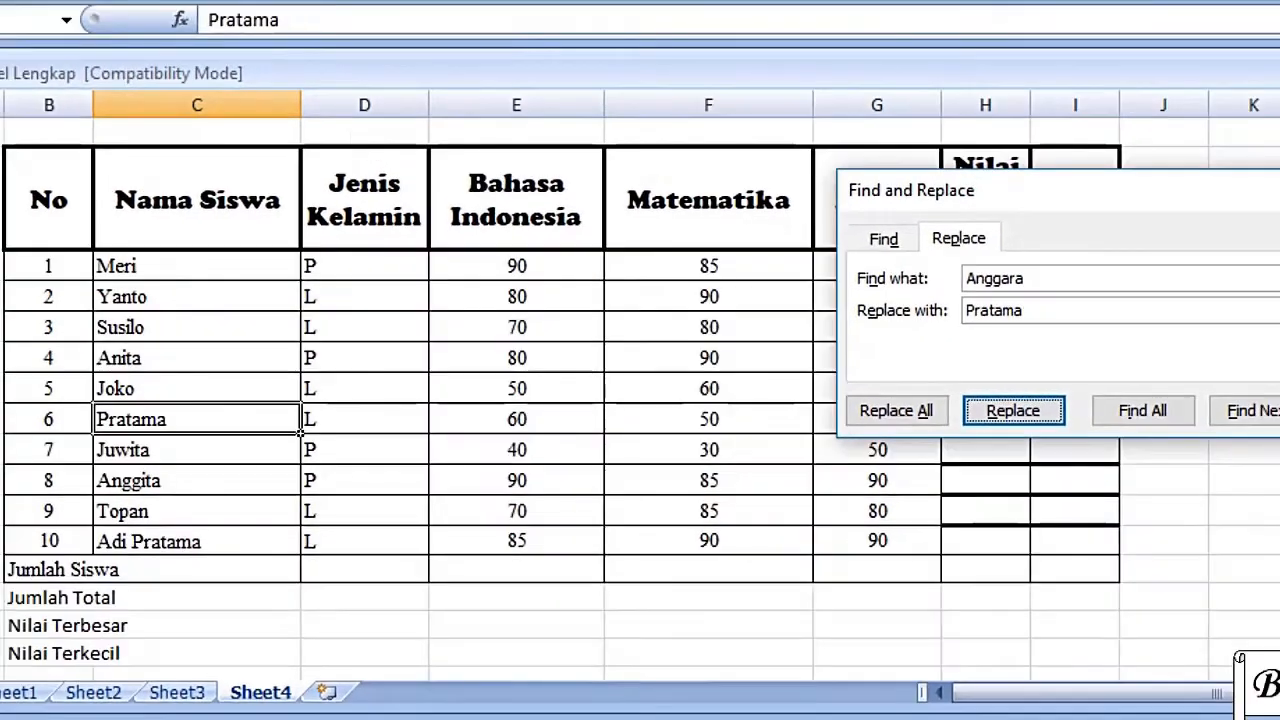
click(1103, 434)
key(ctrl+z)
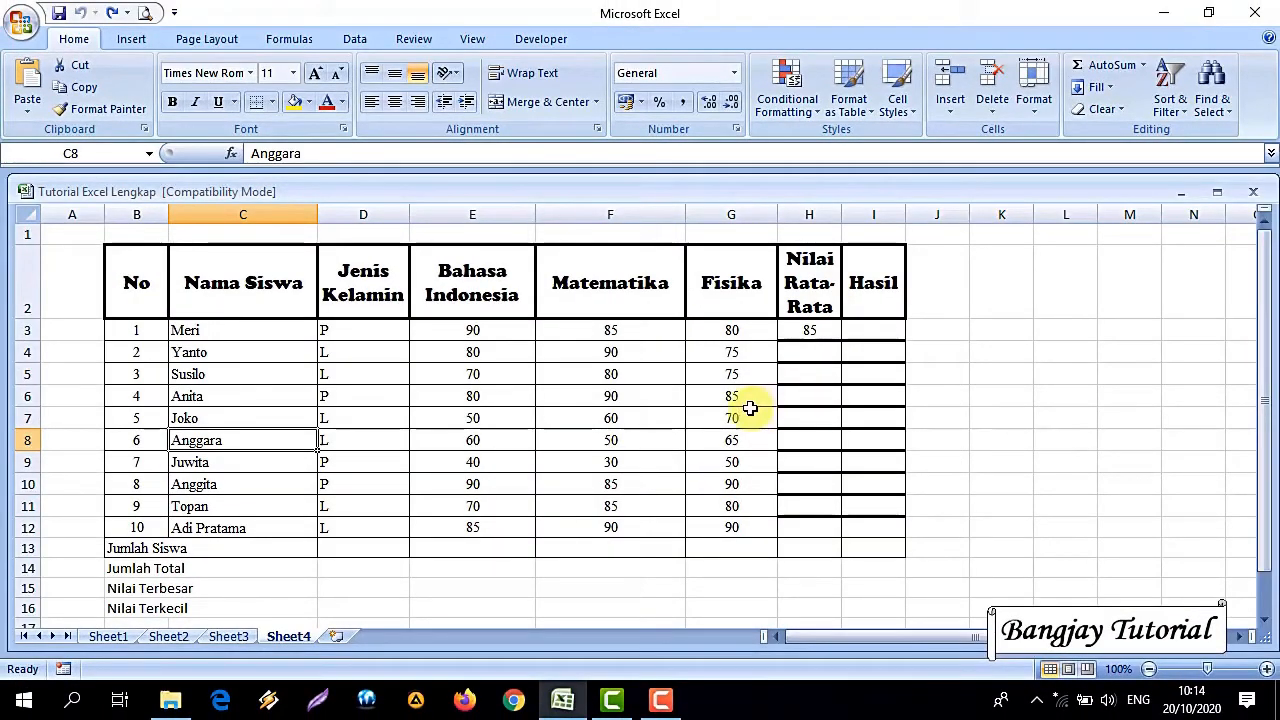
- Convert the range B2:I13 into a table with headers in the green banded style, and undo it
click(120, 44)
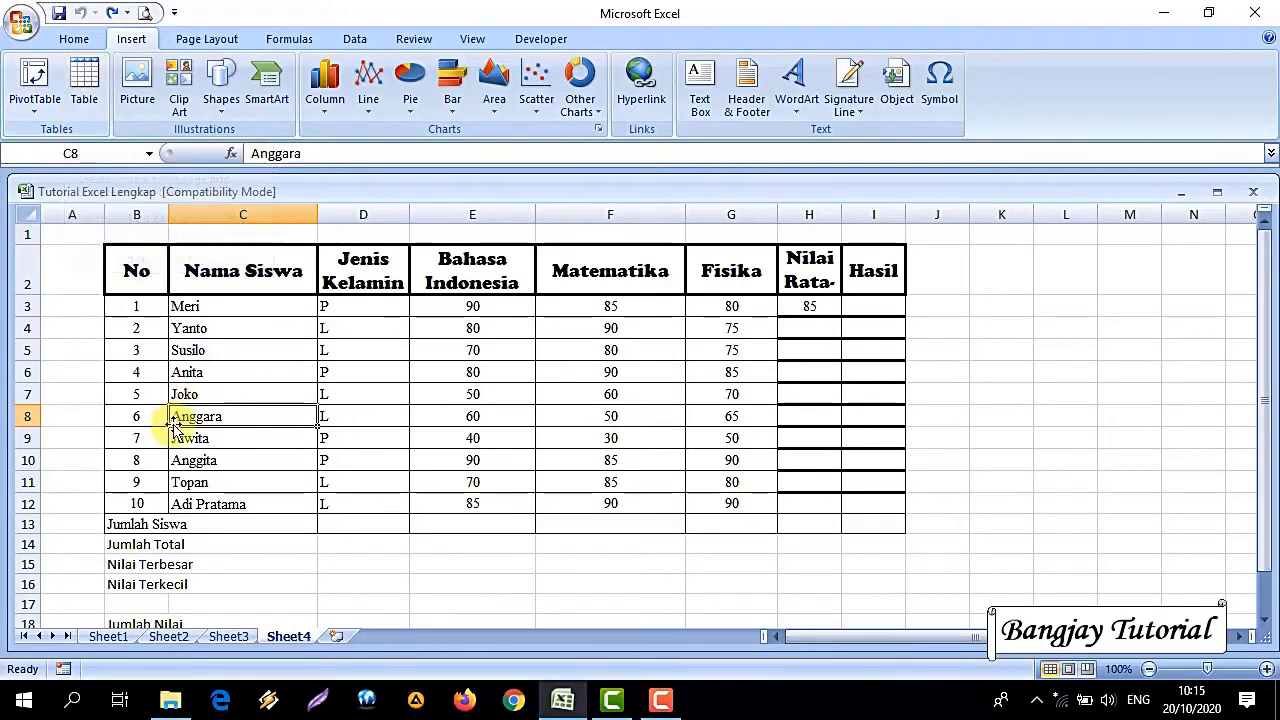
drag(137, 285, 880, 525)
click(74, 38)
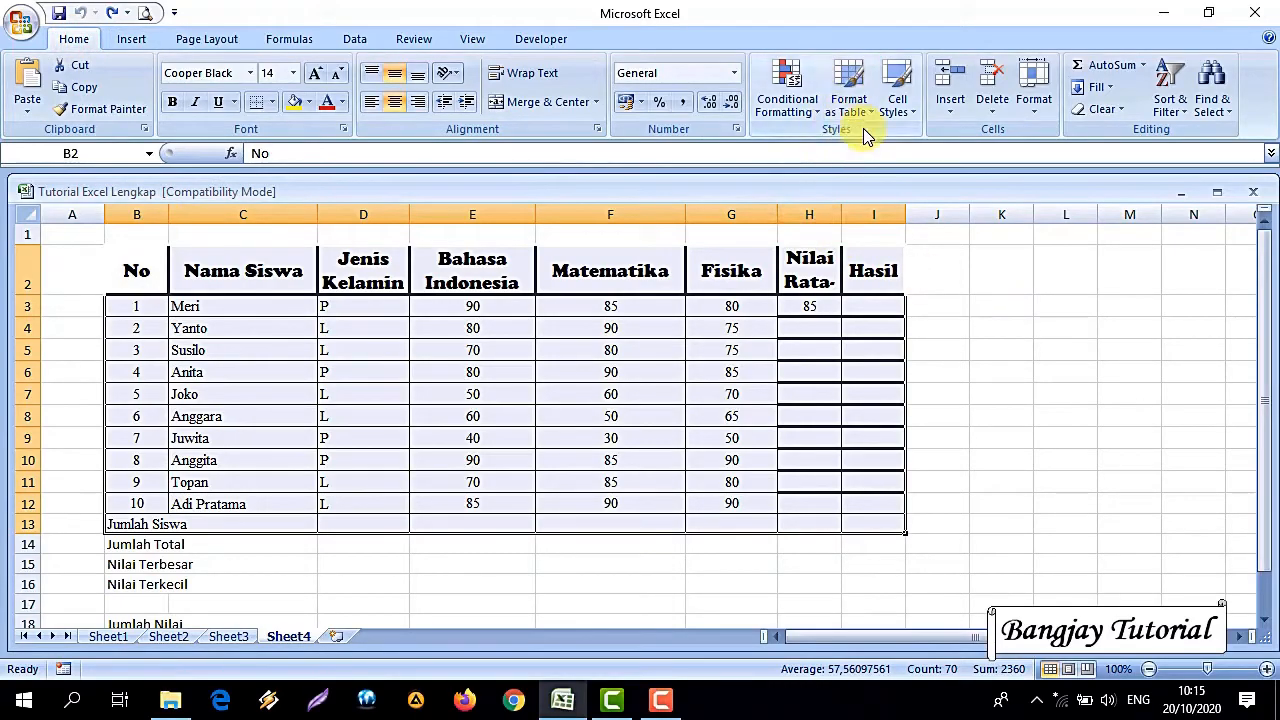
click(131, 38)
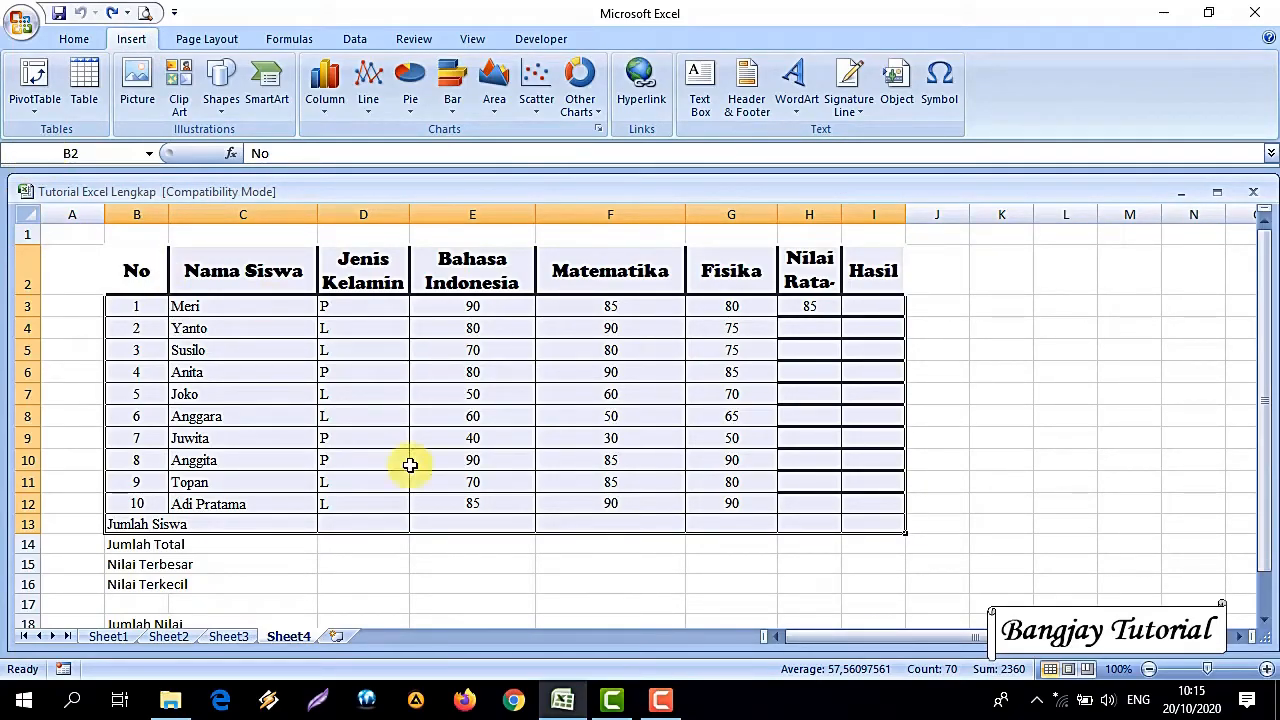
click(83, 103)
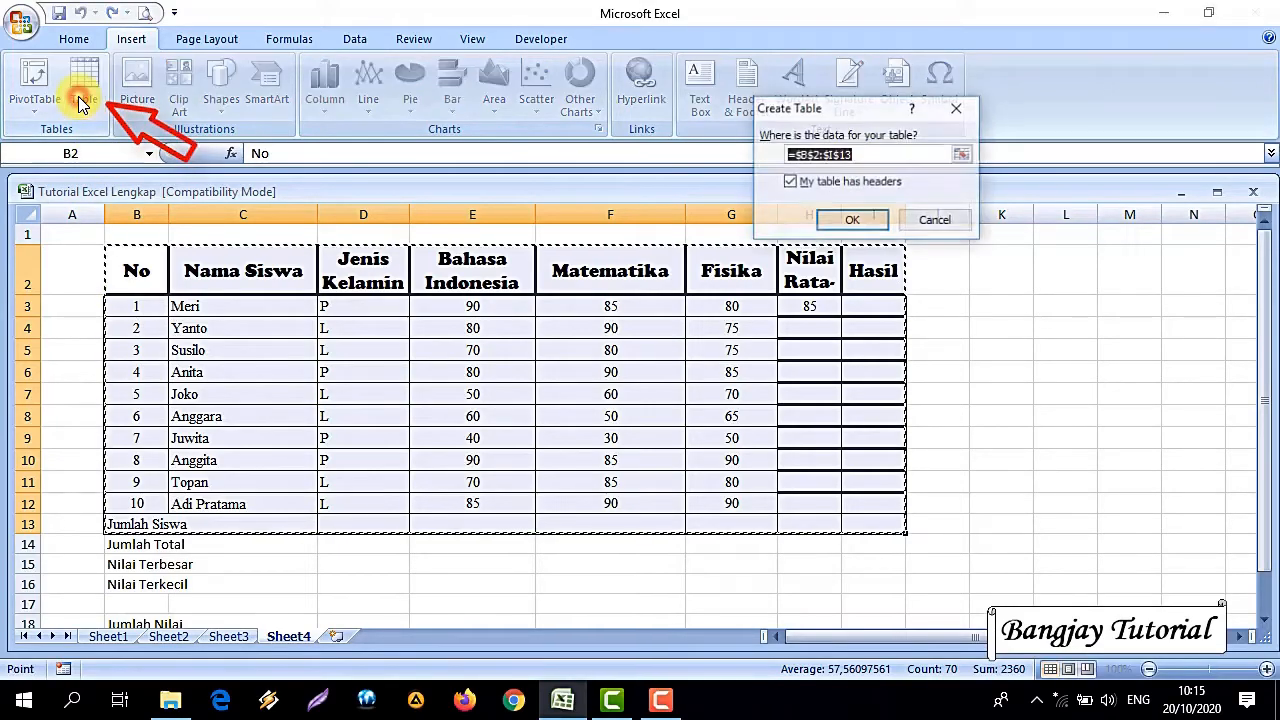
click(866, 218)
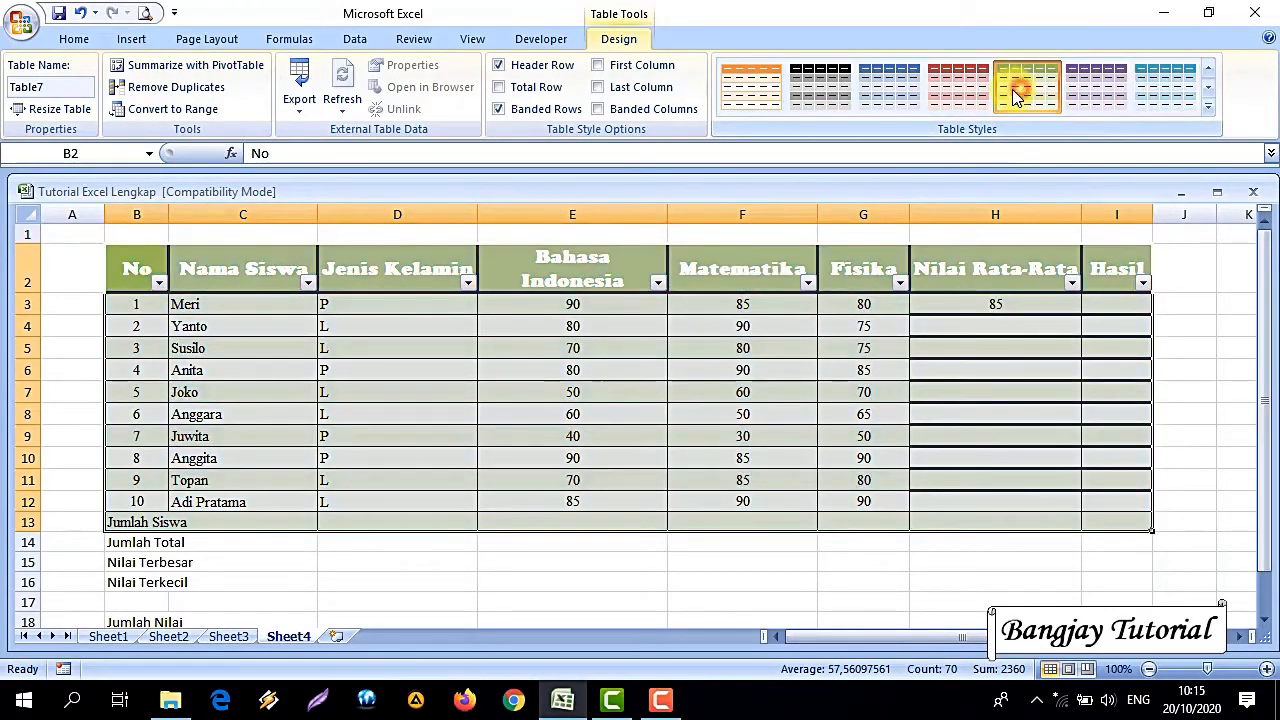
click(1015, 92)
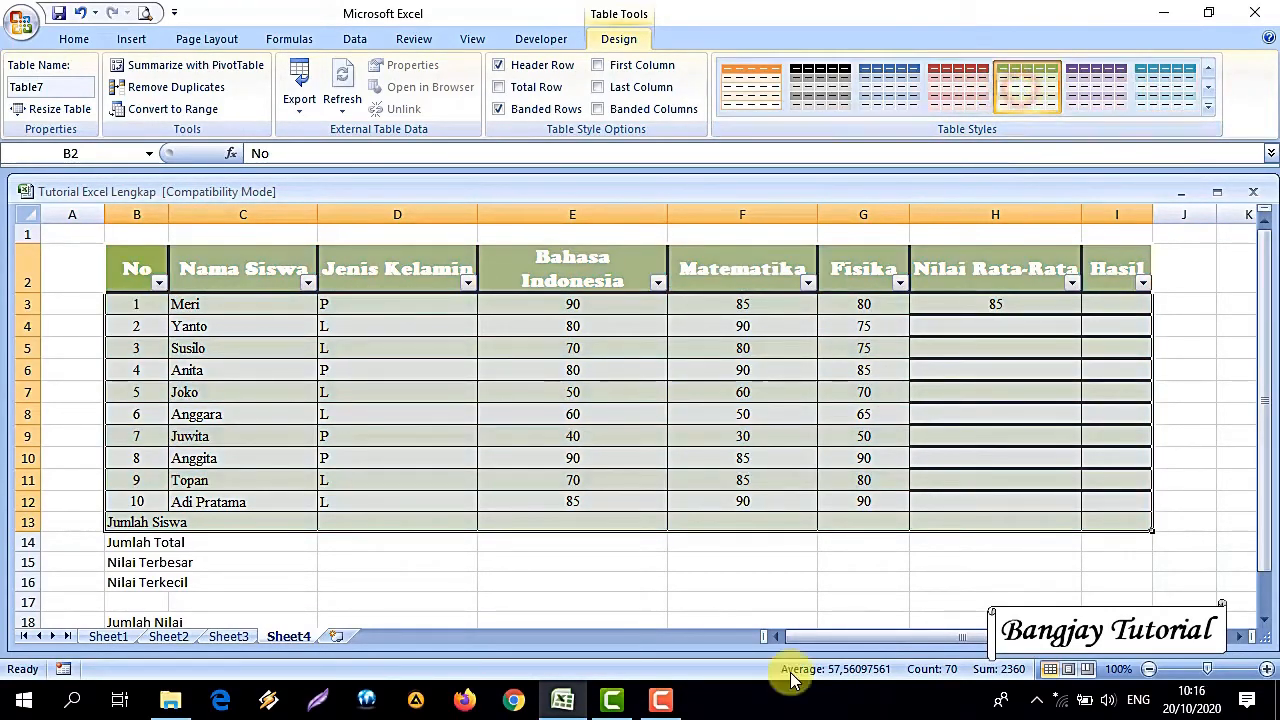
key(ctrl+z)
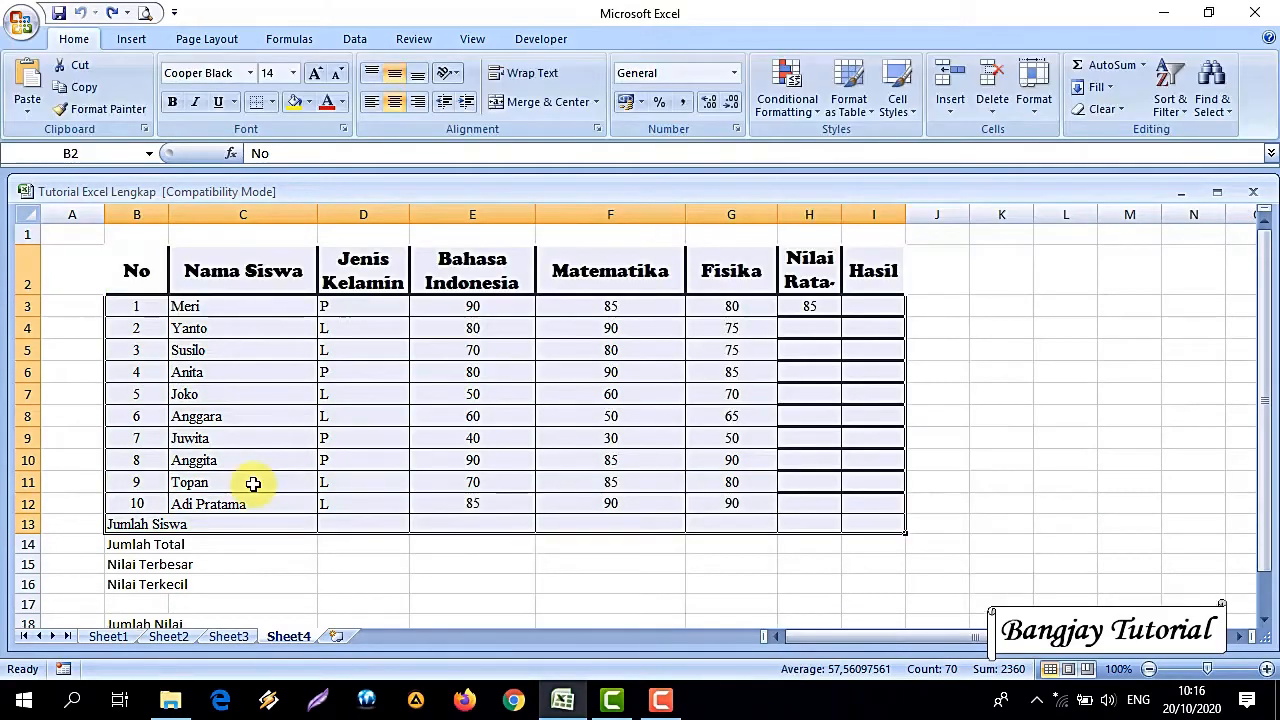
- Copy the school bus clip from the Academic folder of the Office Collections in the Clip Organizer
click(131, 38)
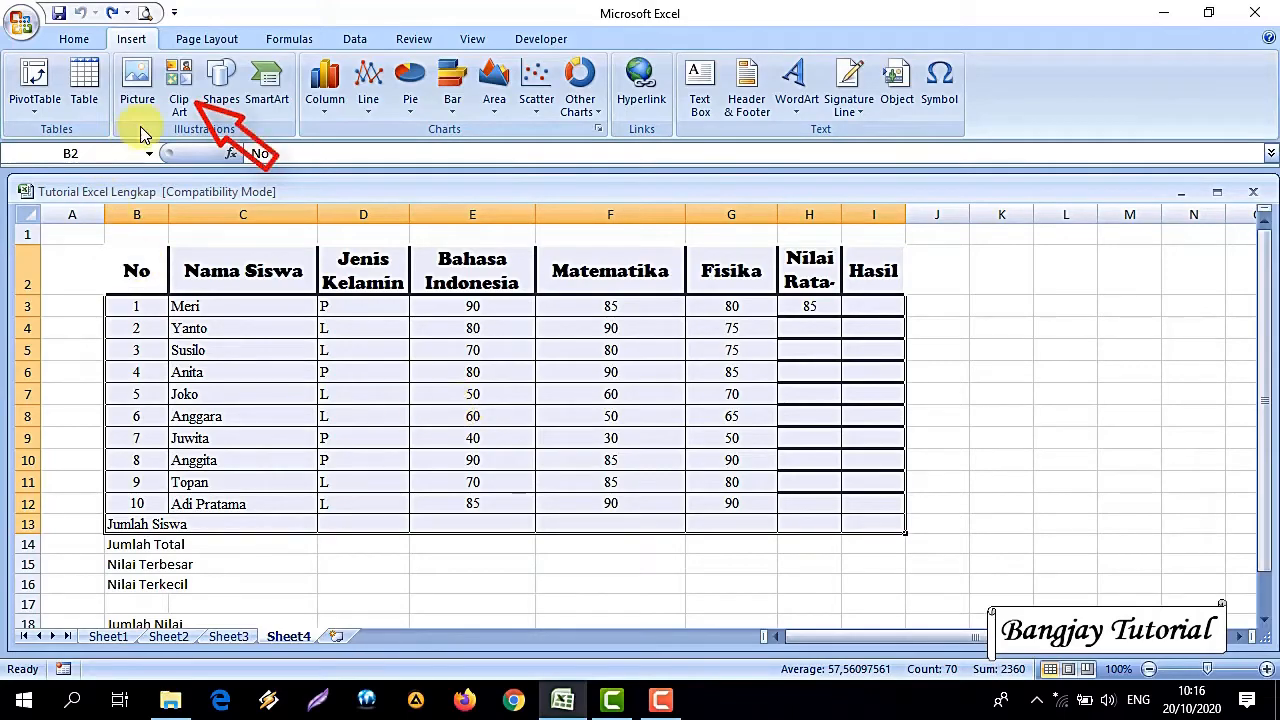
click(184, 100)
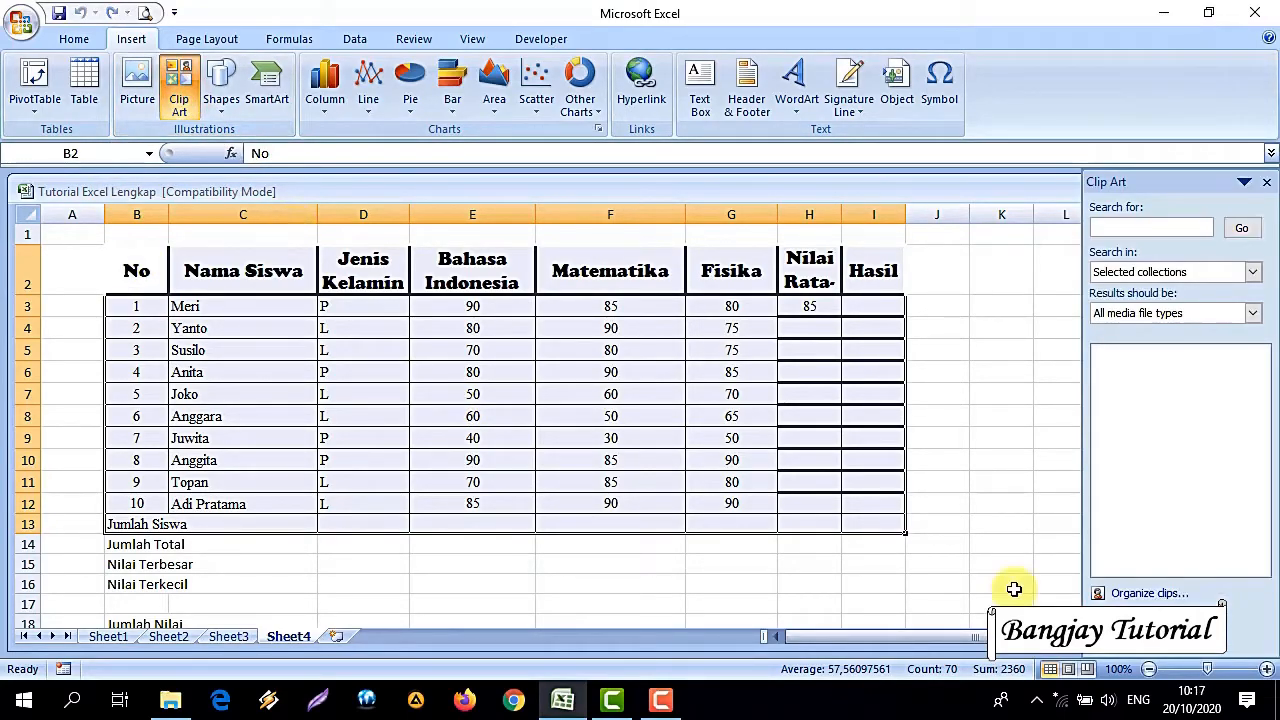
click(1148, 594)
drag(759, 112, 665, 110)
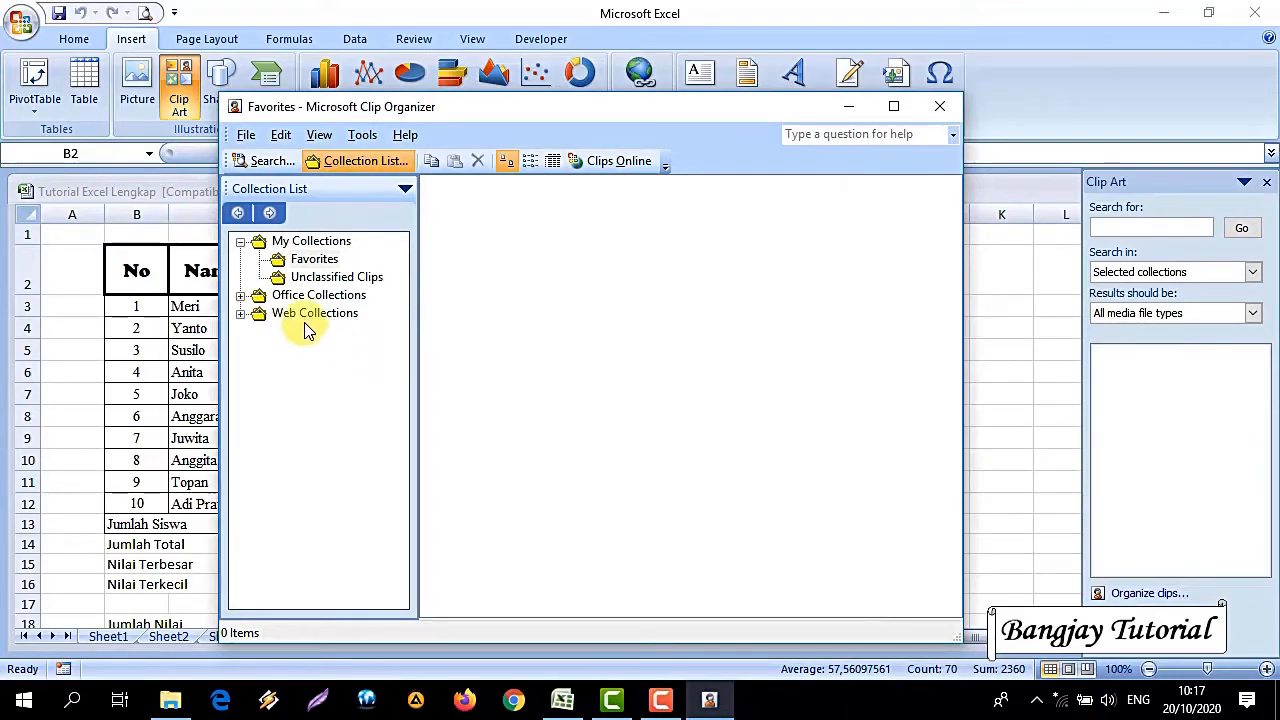
click(240, 295)
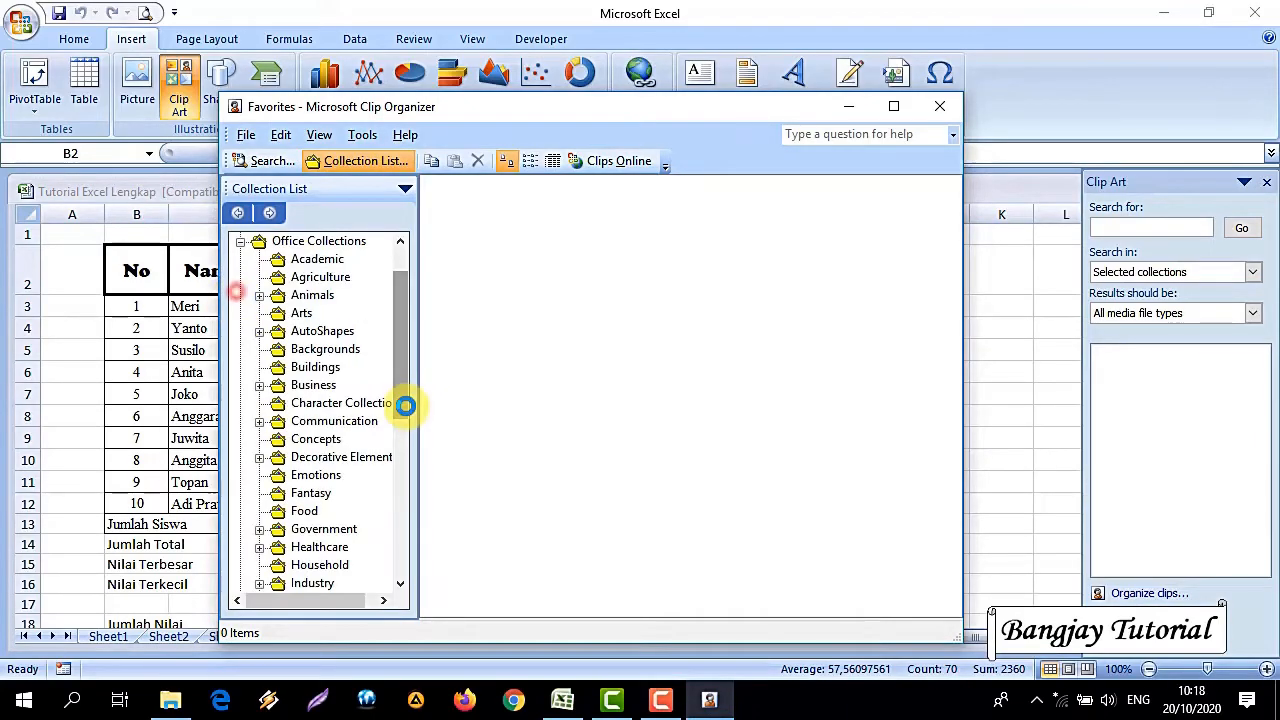
click(320, 262)
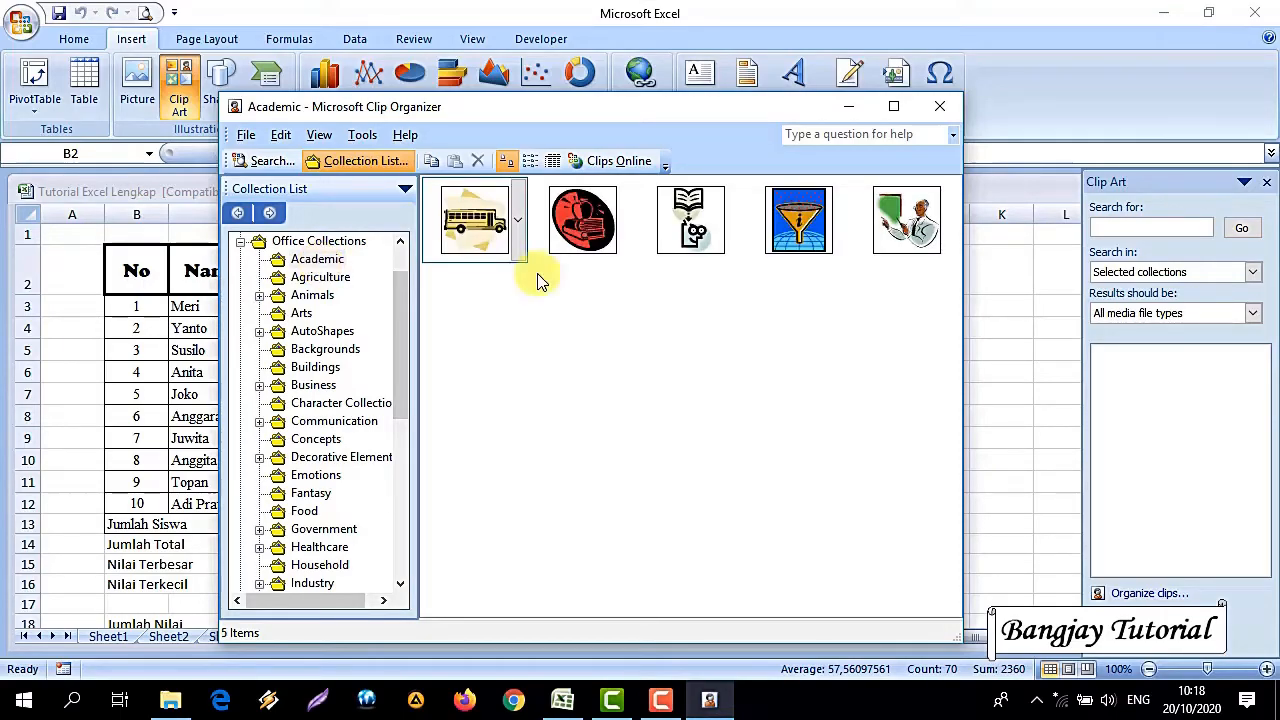
click(518, 226)
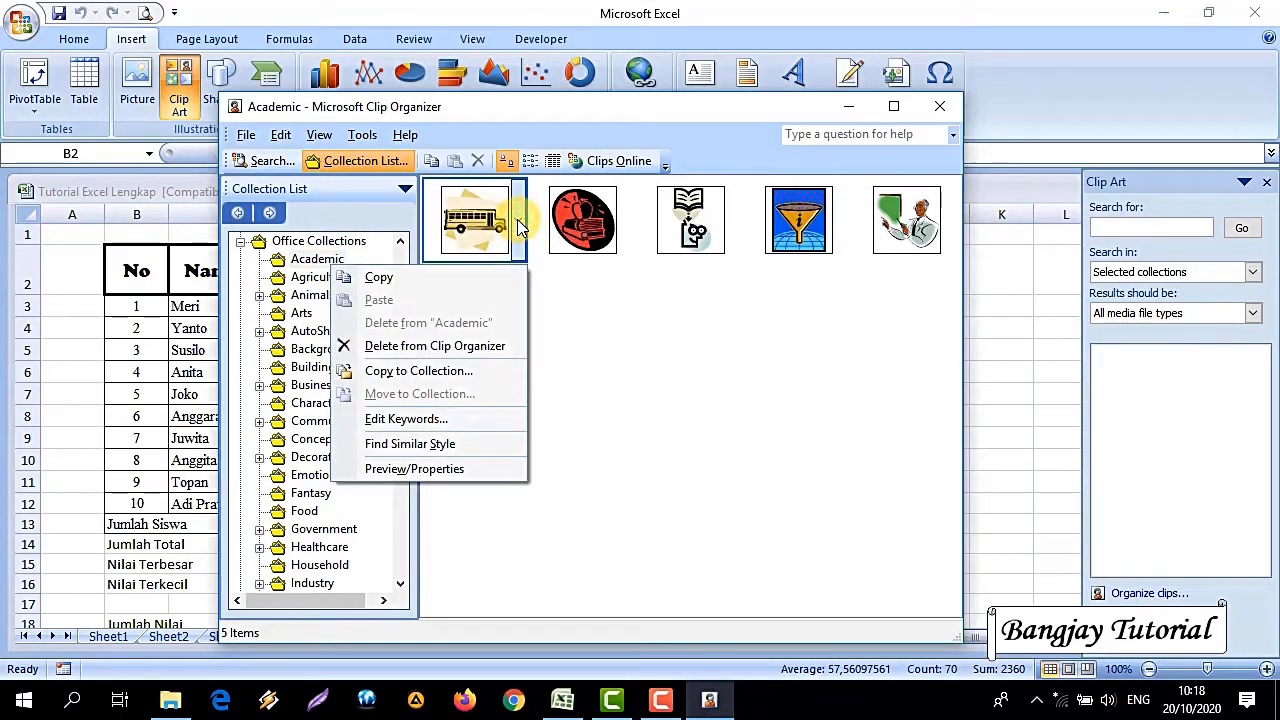
click(480, 278)
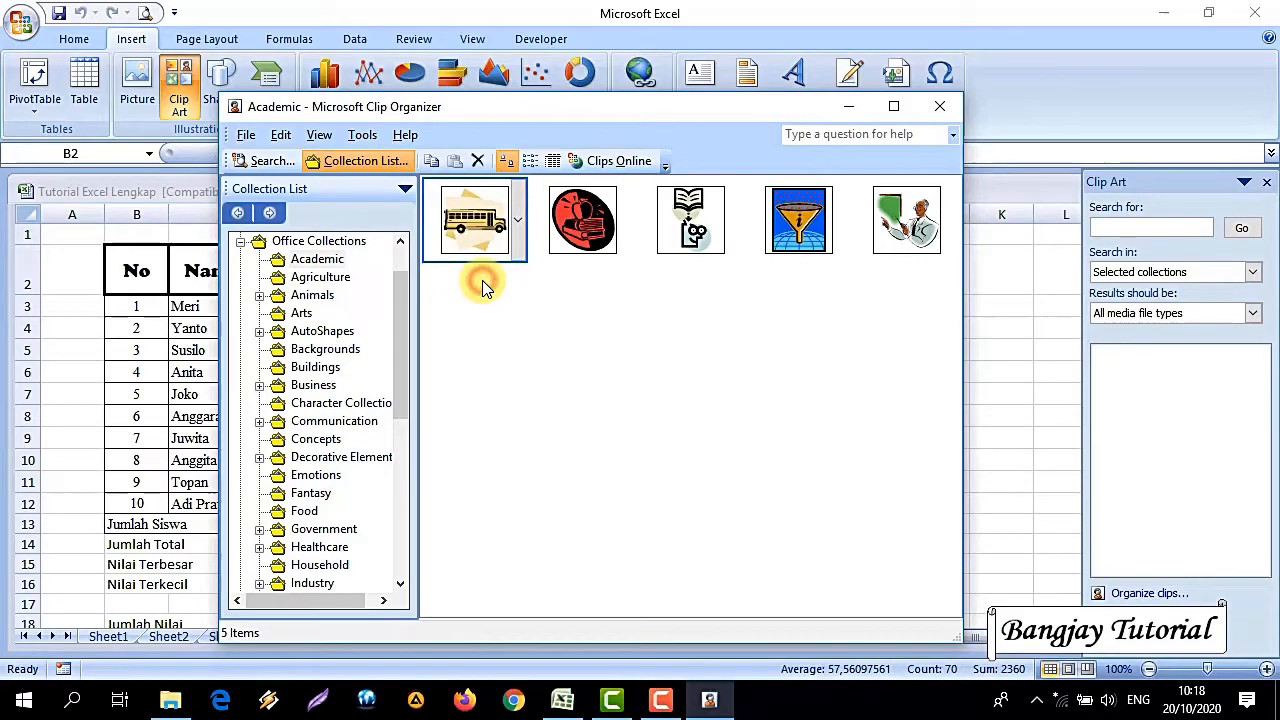
click(857, 110)
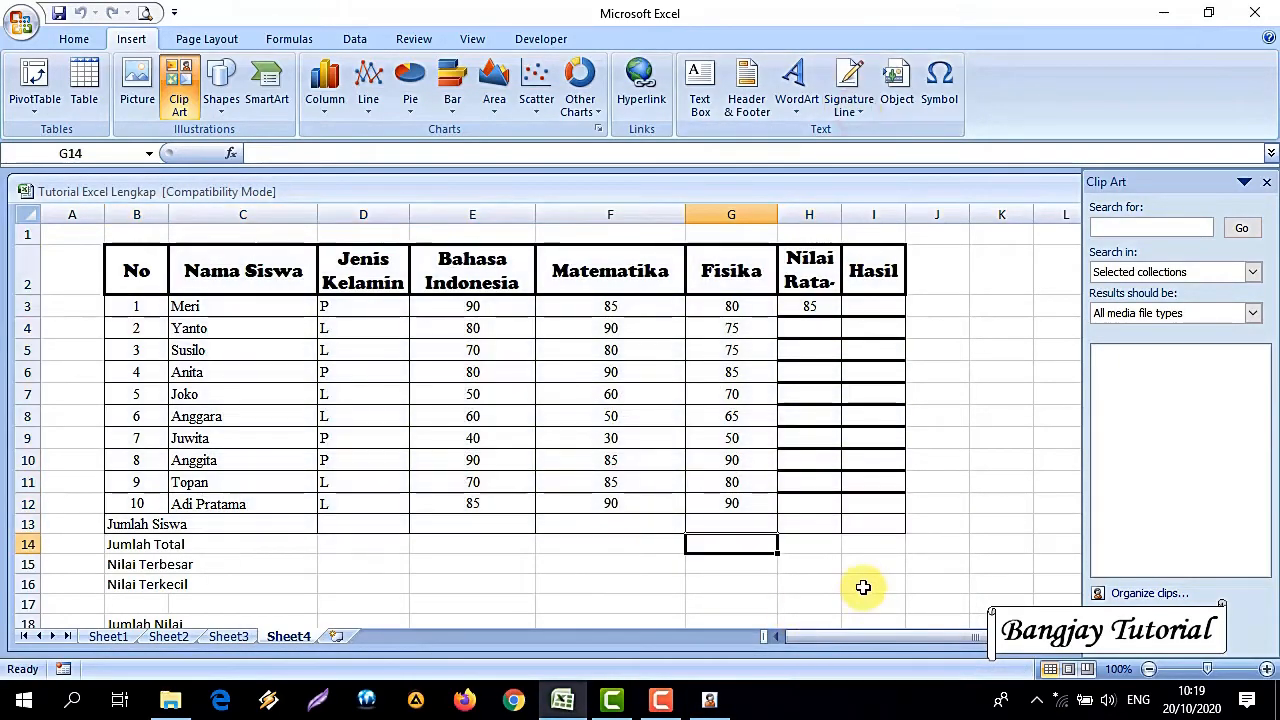
- Paste the copied school bus clip at cell I16 and move the picture to the left
click(860, 577)
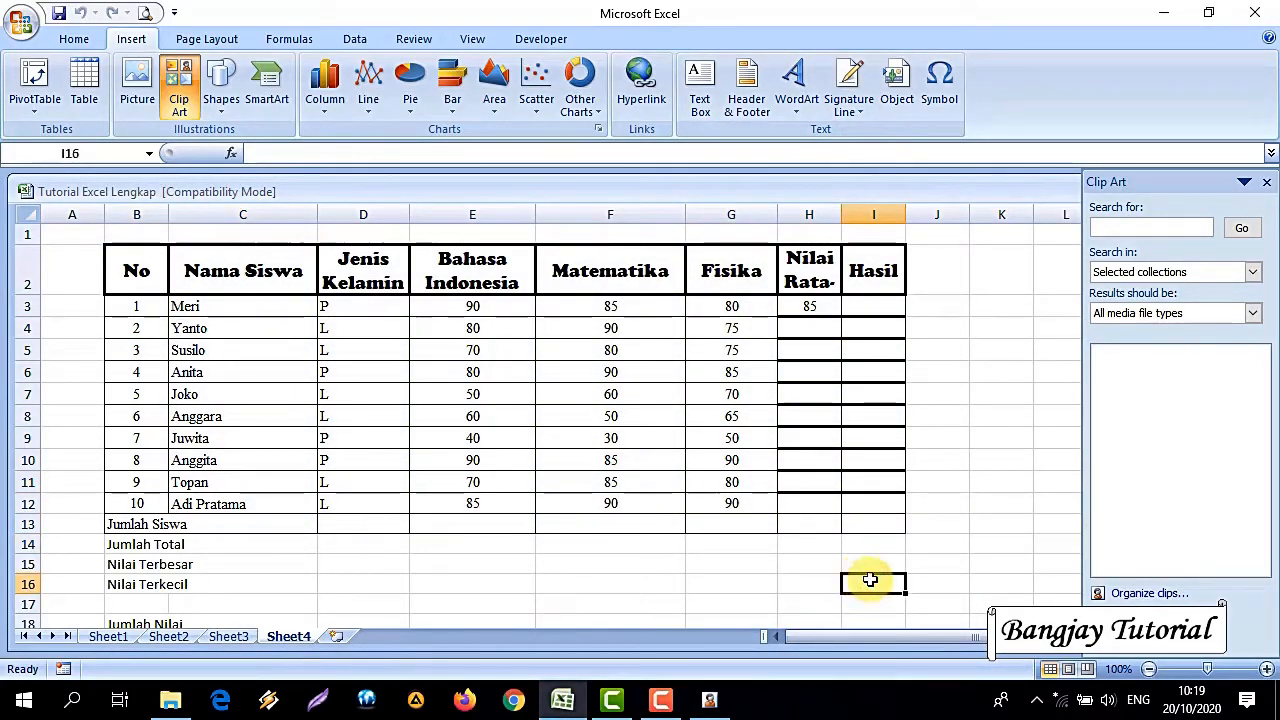
right_click(862, 579)
click(909, 325)
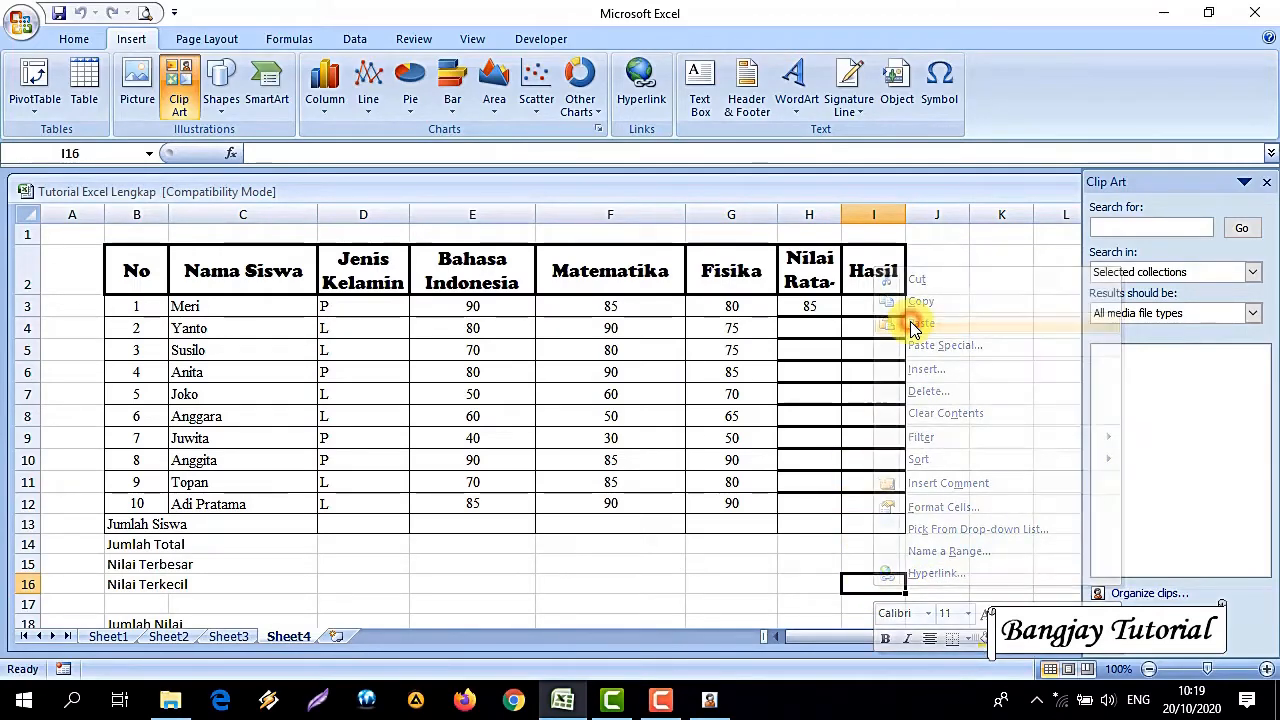
scroll(920, 410, down, 4)
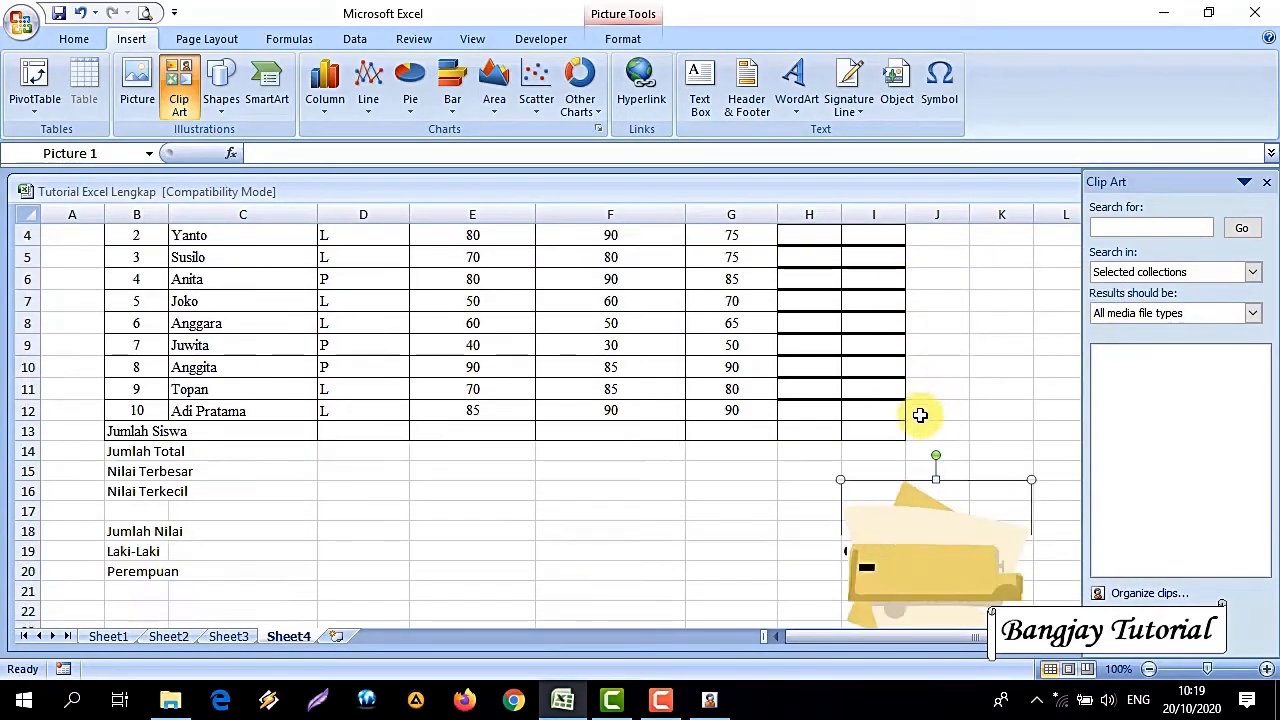
scroll(913, 453, up, 1)
drag(913, 453, 606, 417)
- Insert a Vertical Box List SmartArt graphic on Sheet1
click(112, 637)
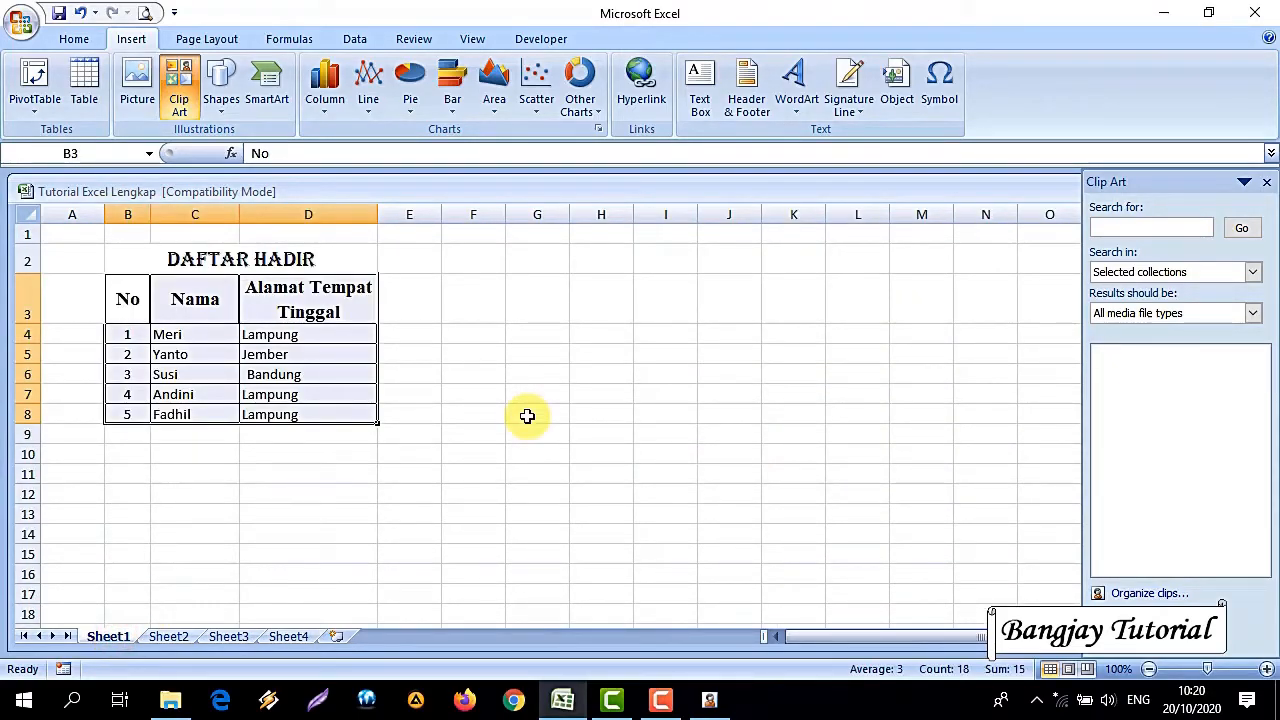
click(267, 115)
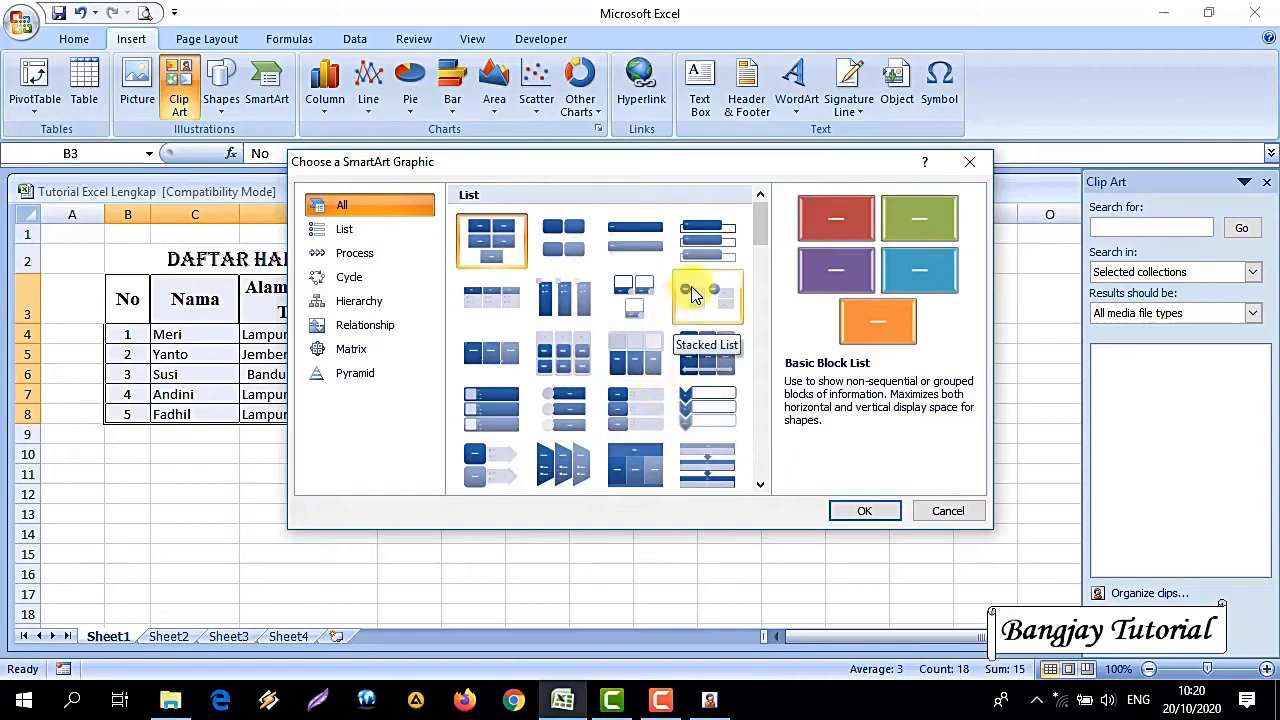
click(710, 254)
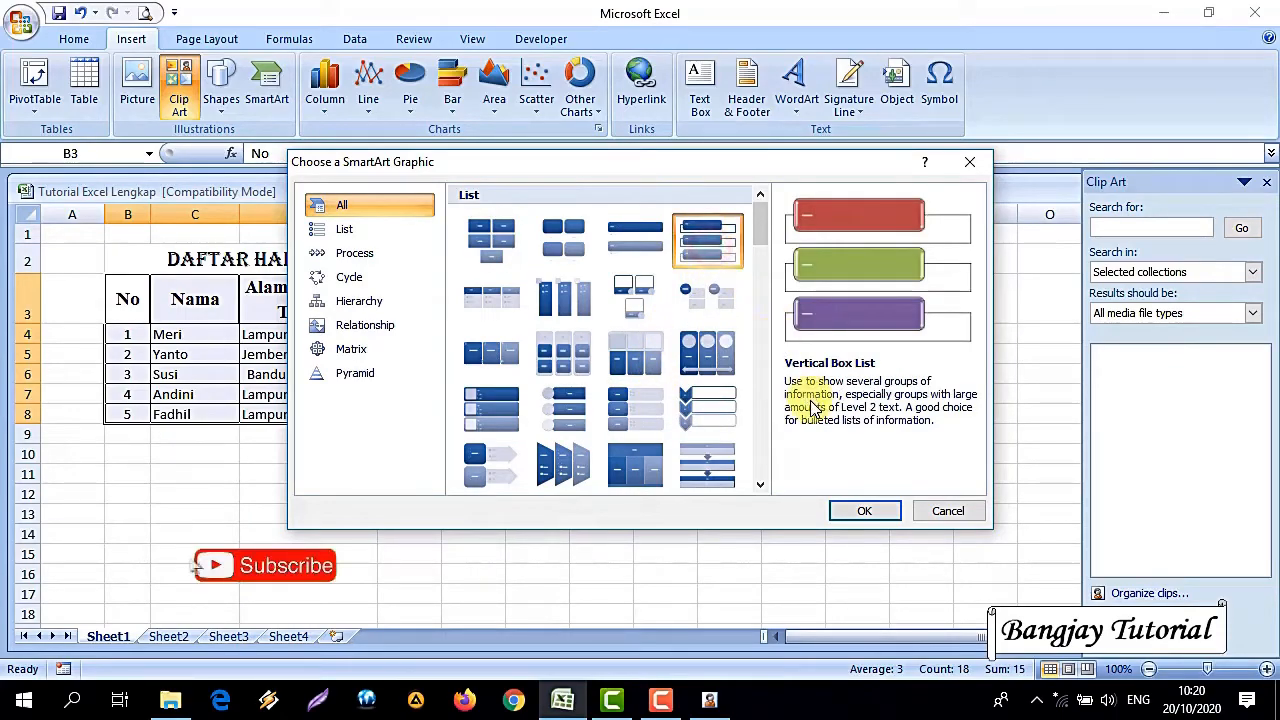
click(865, 508)
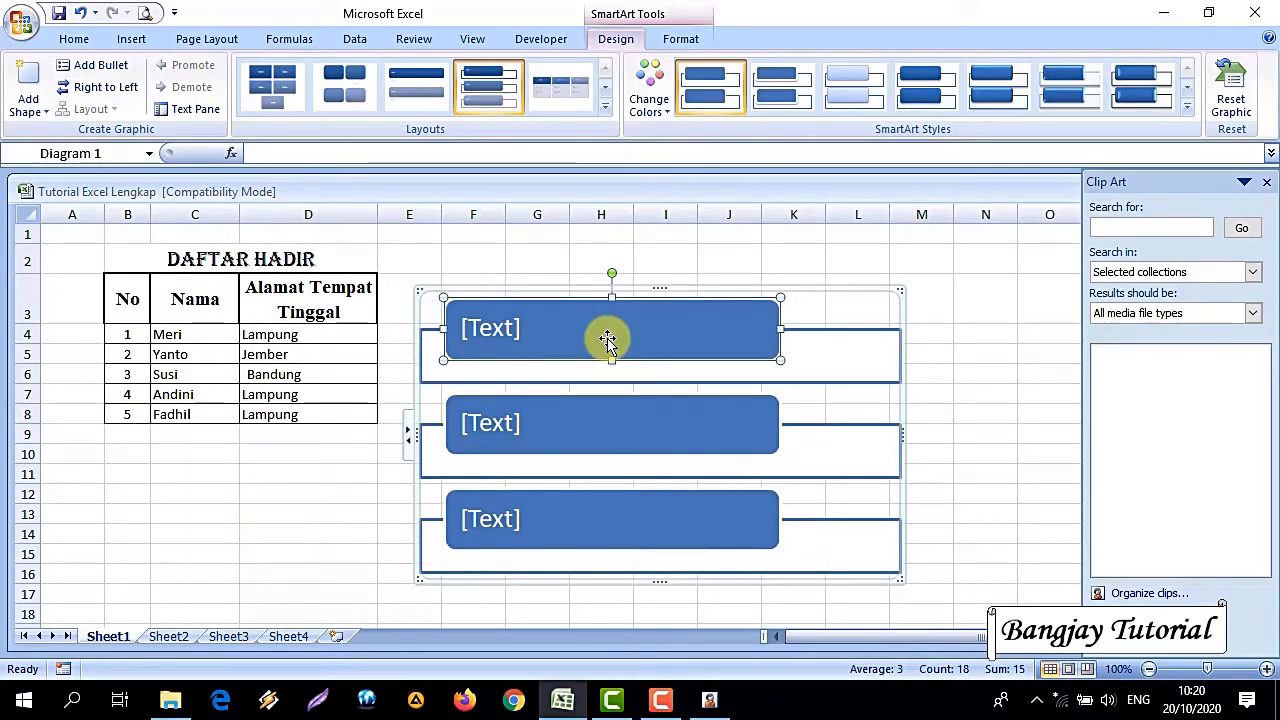
- Label the three SmartArt boxes Bisnis, Pendidikan and Teknologi, and move the graphic slightly to the right
click(494, 321)
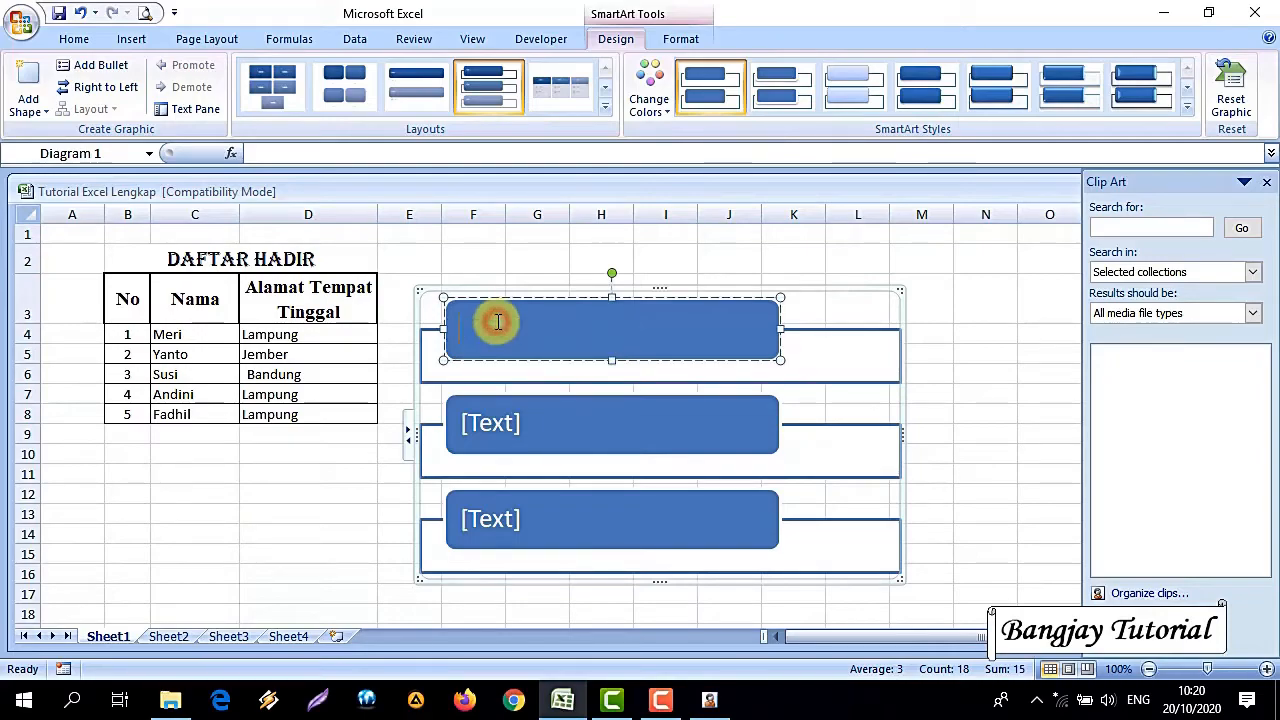
text(Bisnis)
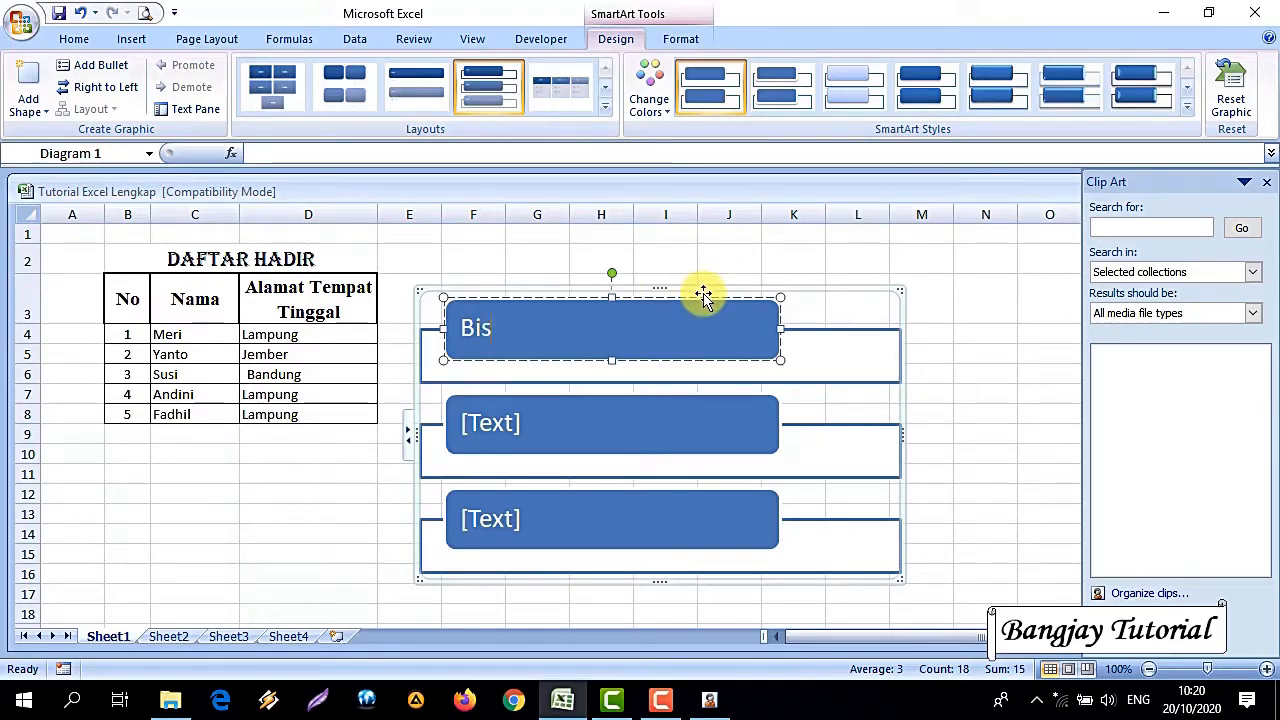
click(580, 432)
click(522, 424)
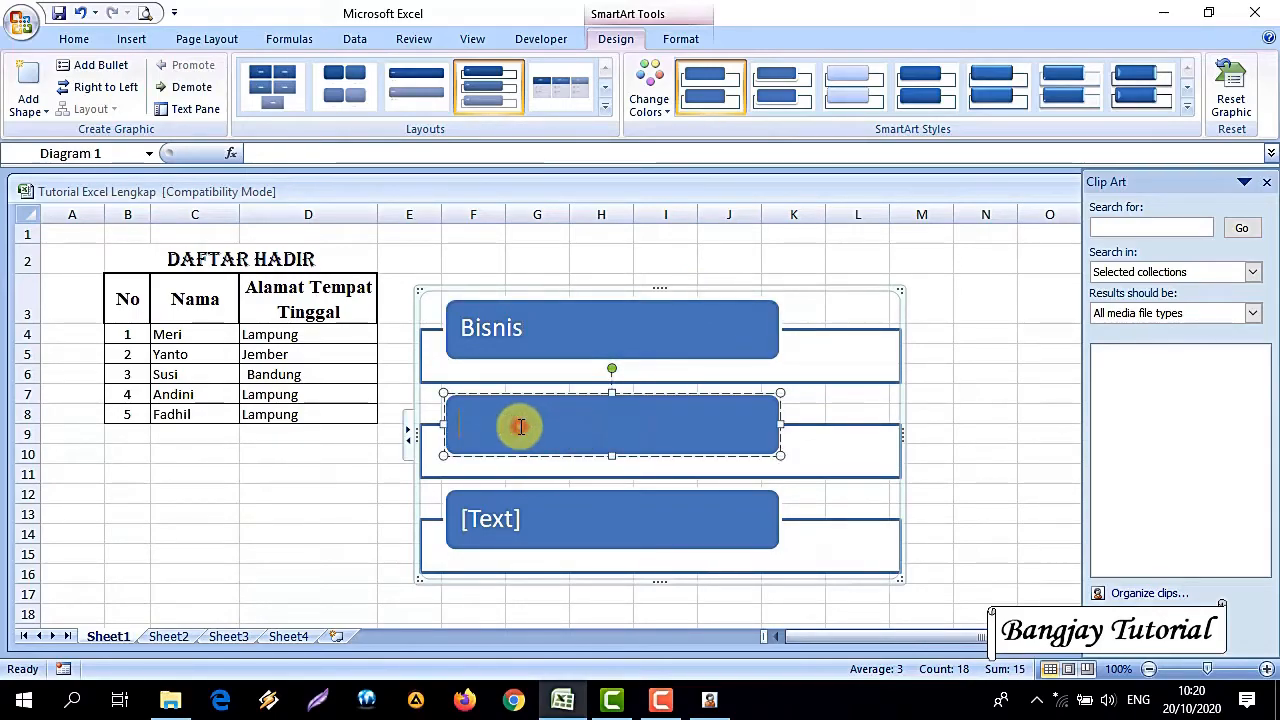
text(Pendidikan)
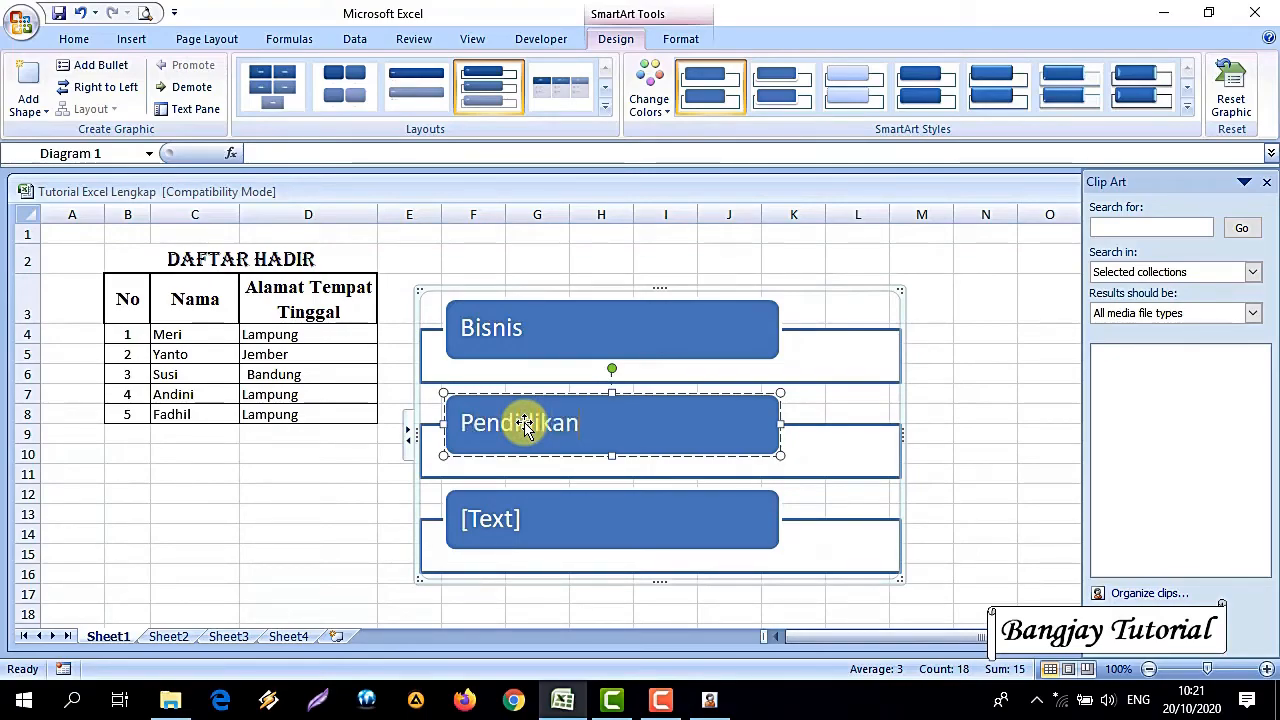
click(495, 521)
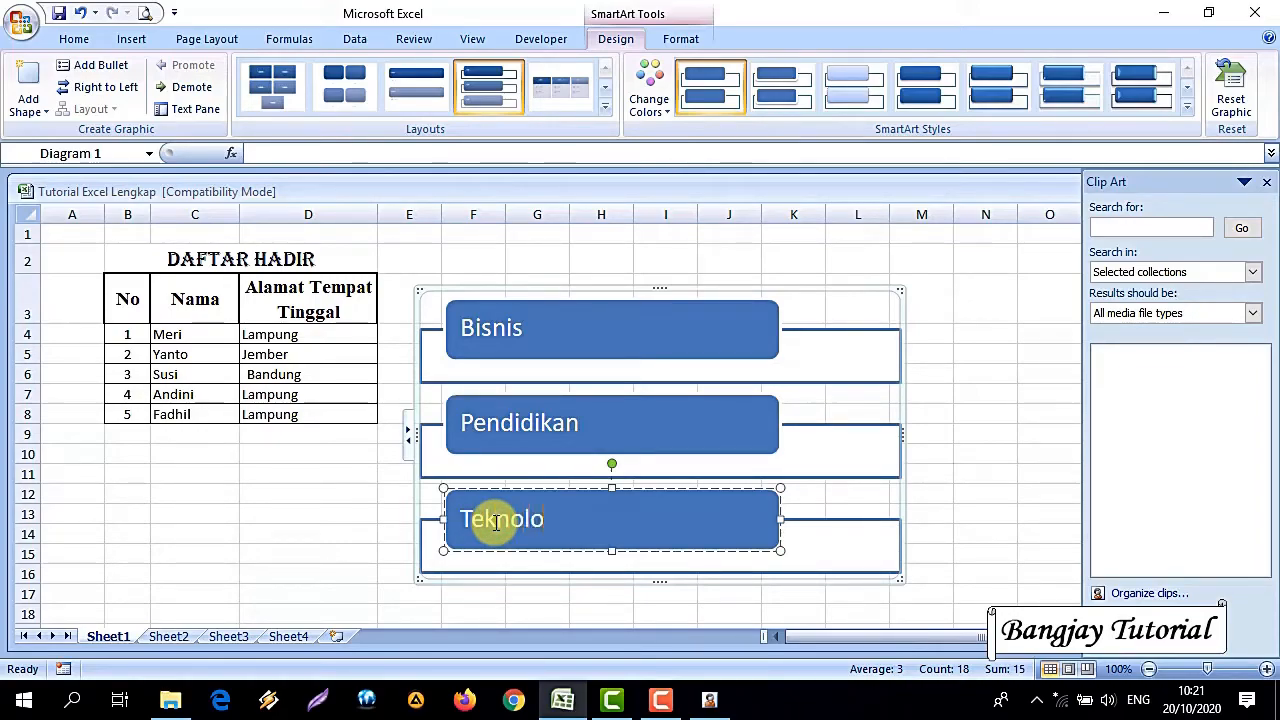
click(966, 357)
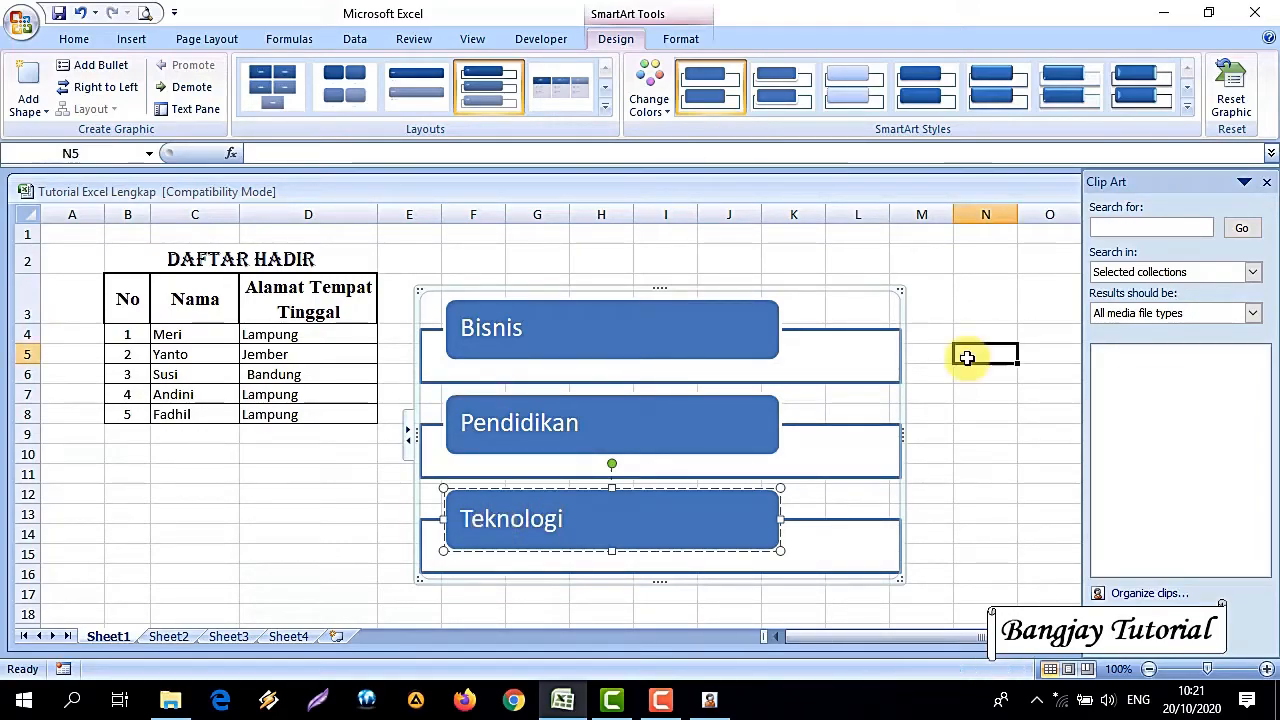
click(826, 309)
drag(780, 285, 814, 286)
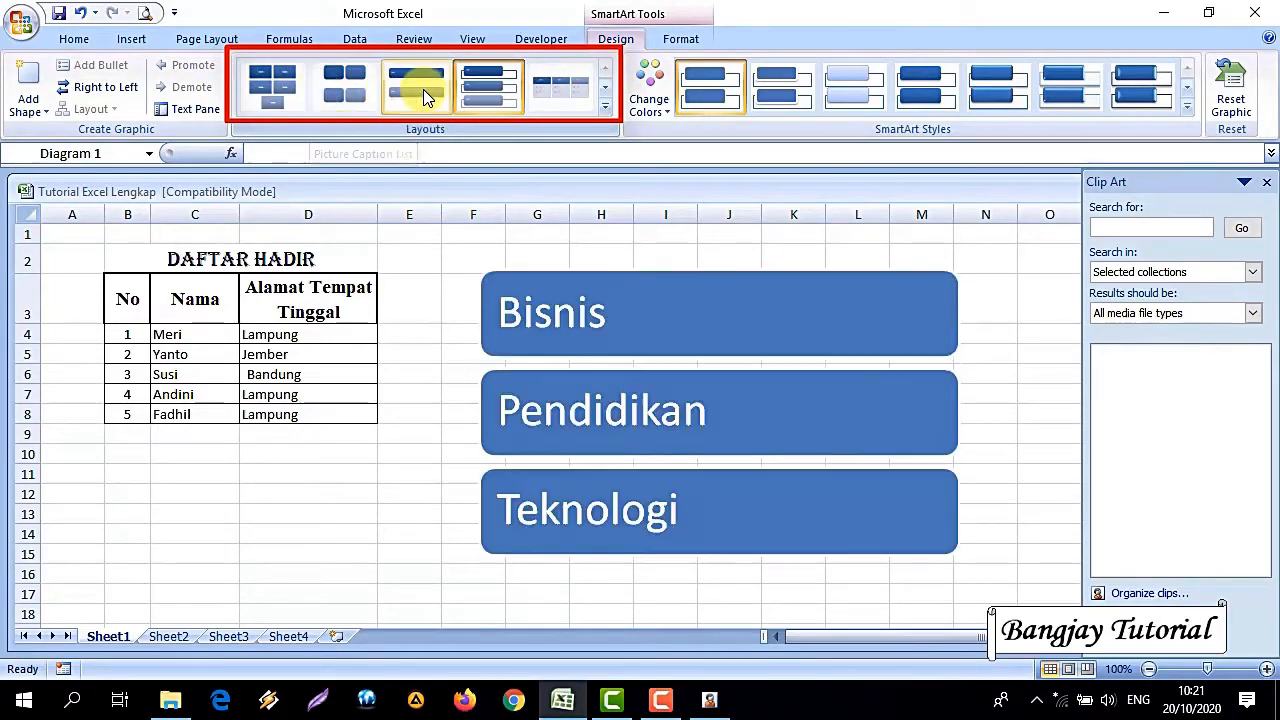
- Change the SmartArt graphic to the layout of three side-by-side headed boxes and apply a shaded SmartArt style
click(556, 92)
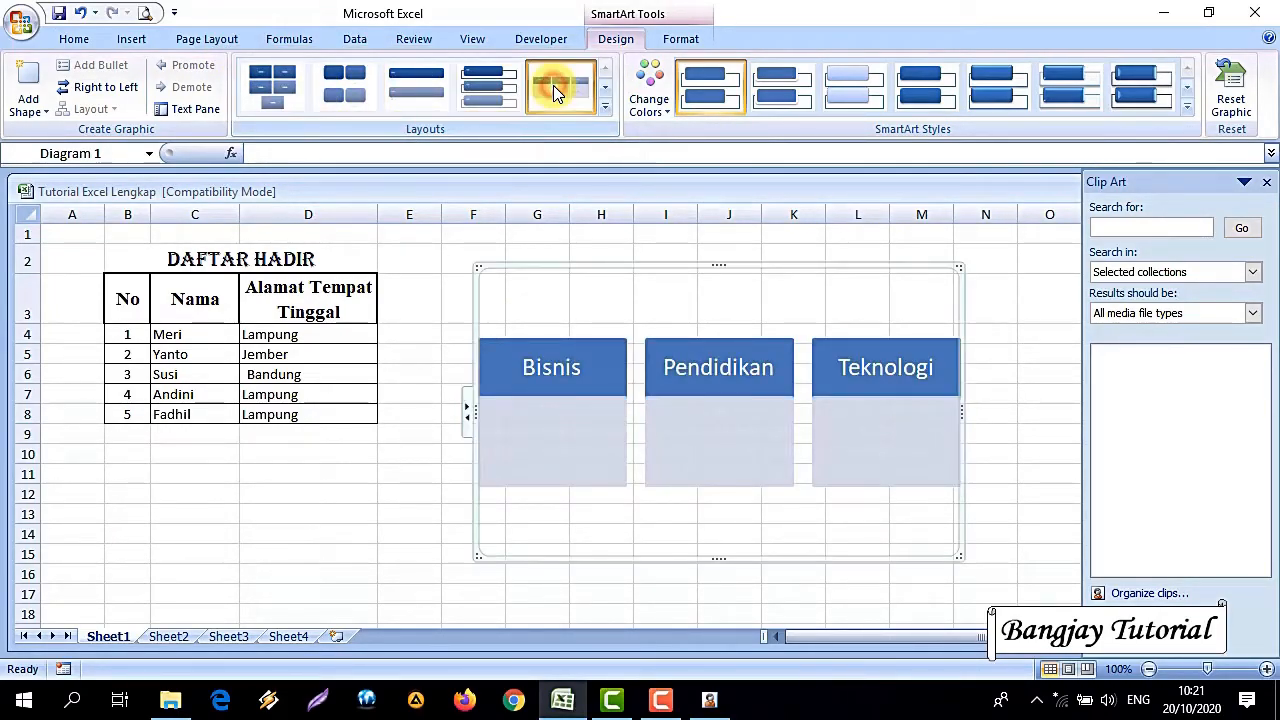
click(764, 84)
click(856, 88)
click(1049, 258)
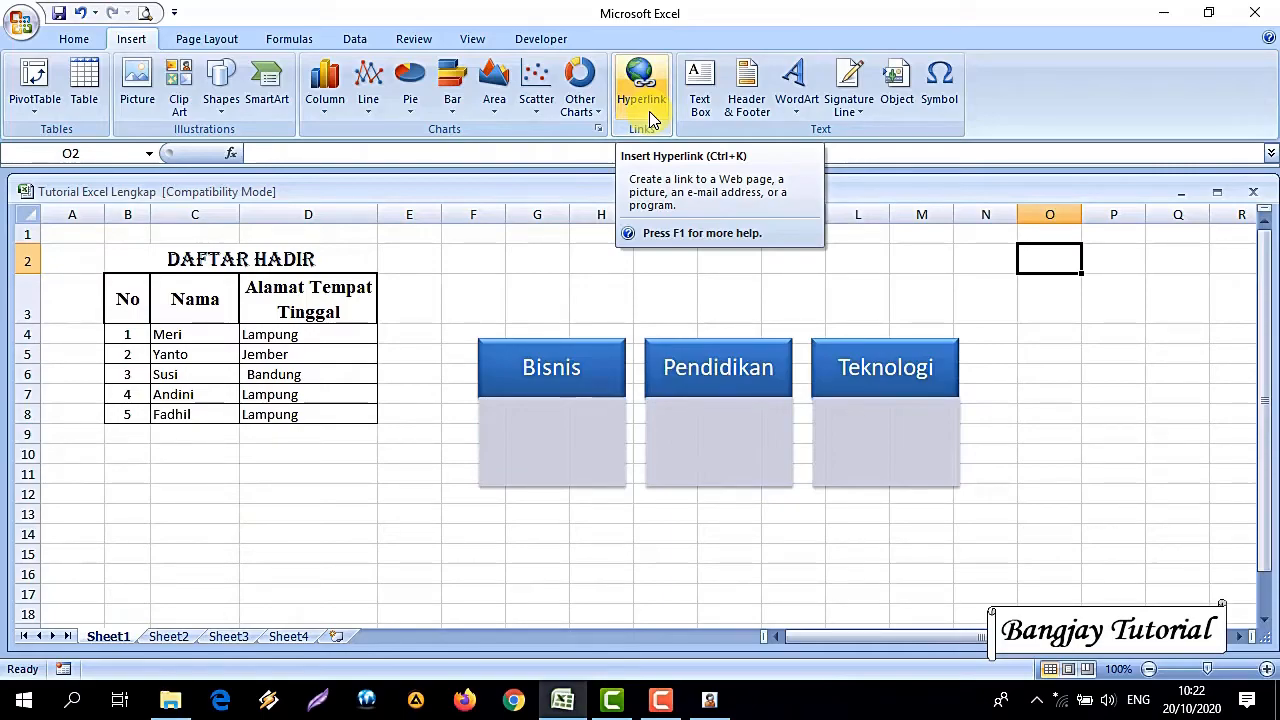
- Enter the label "Sumber :" in cell C15 and the site name Berbaginfo.web.id in cell D15
click(198, 551)
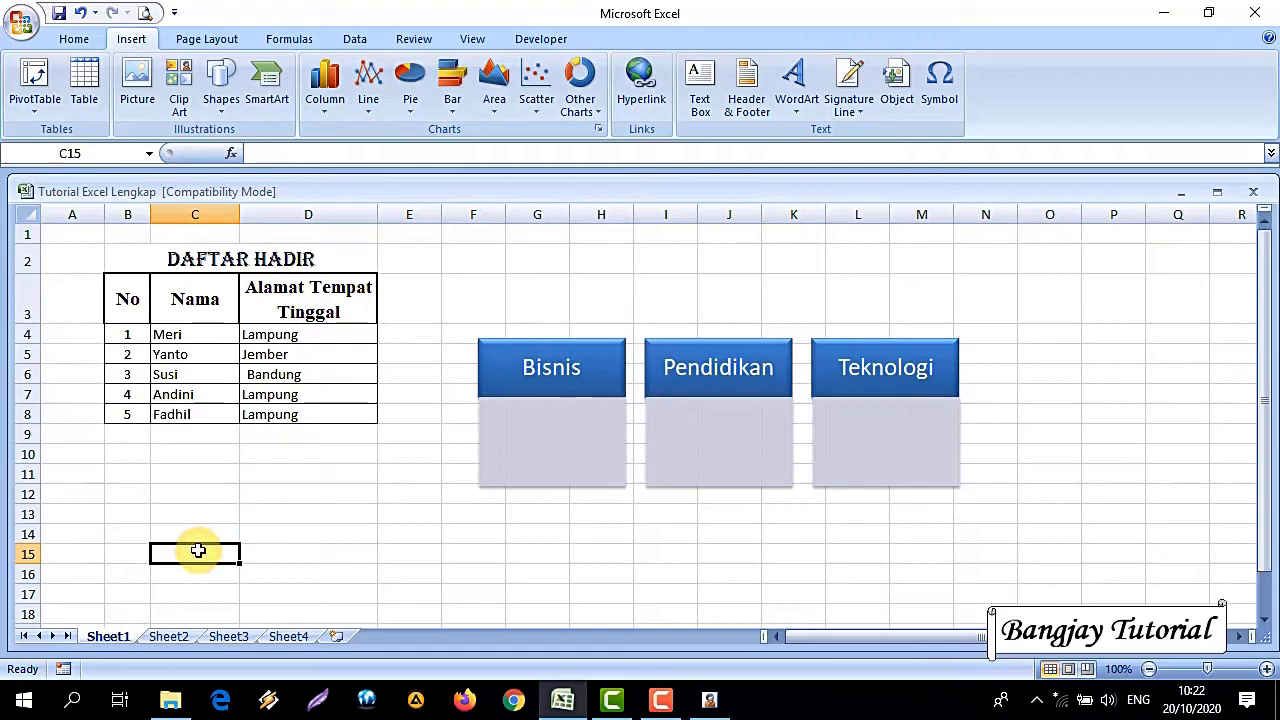
text(Sumber :)
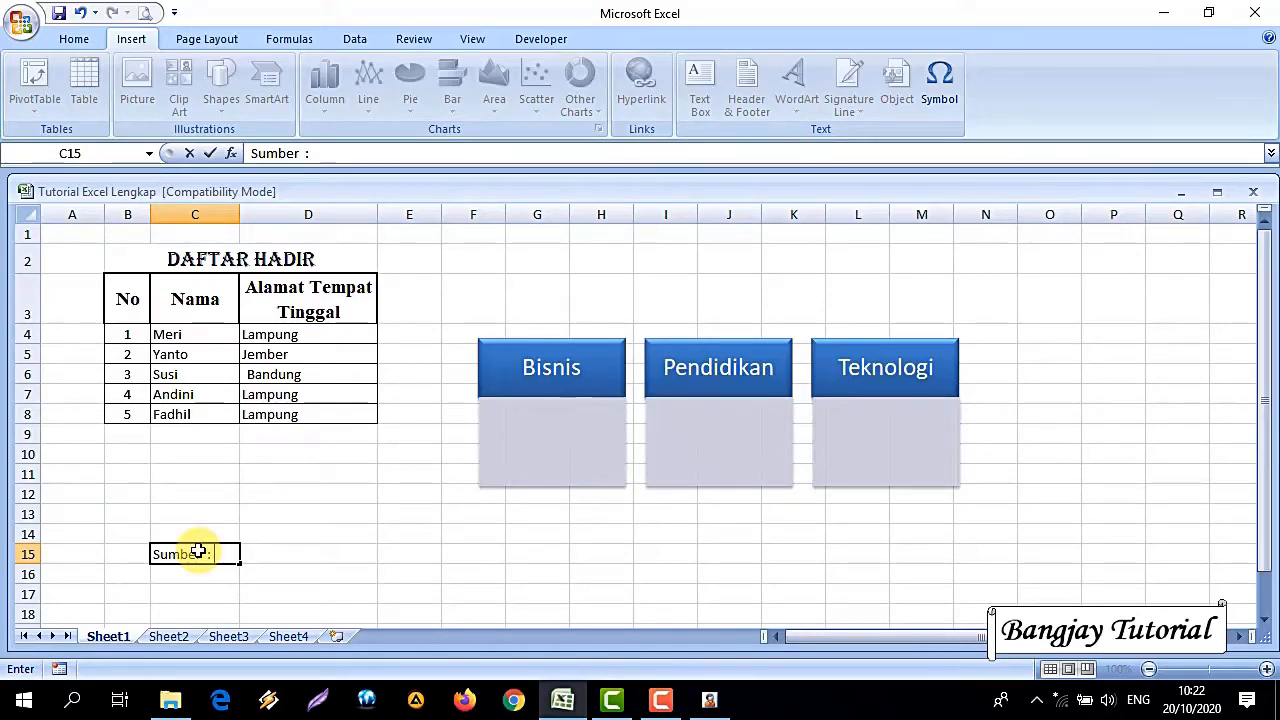
text(baginfo.web.id)
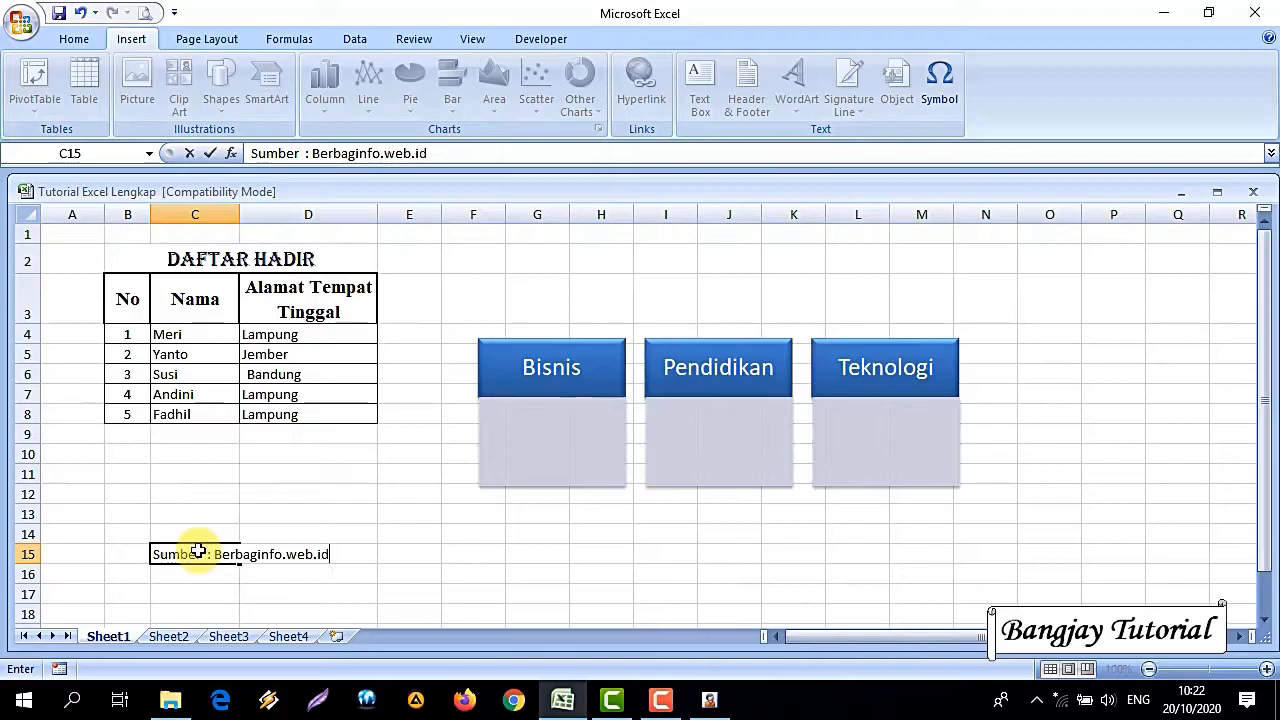
key(Return)
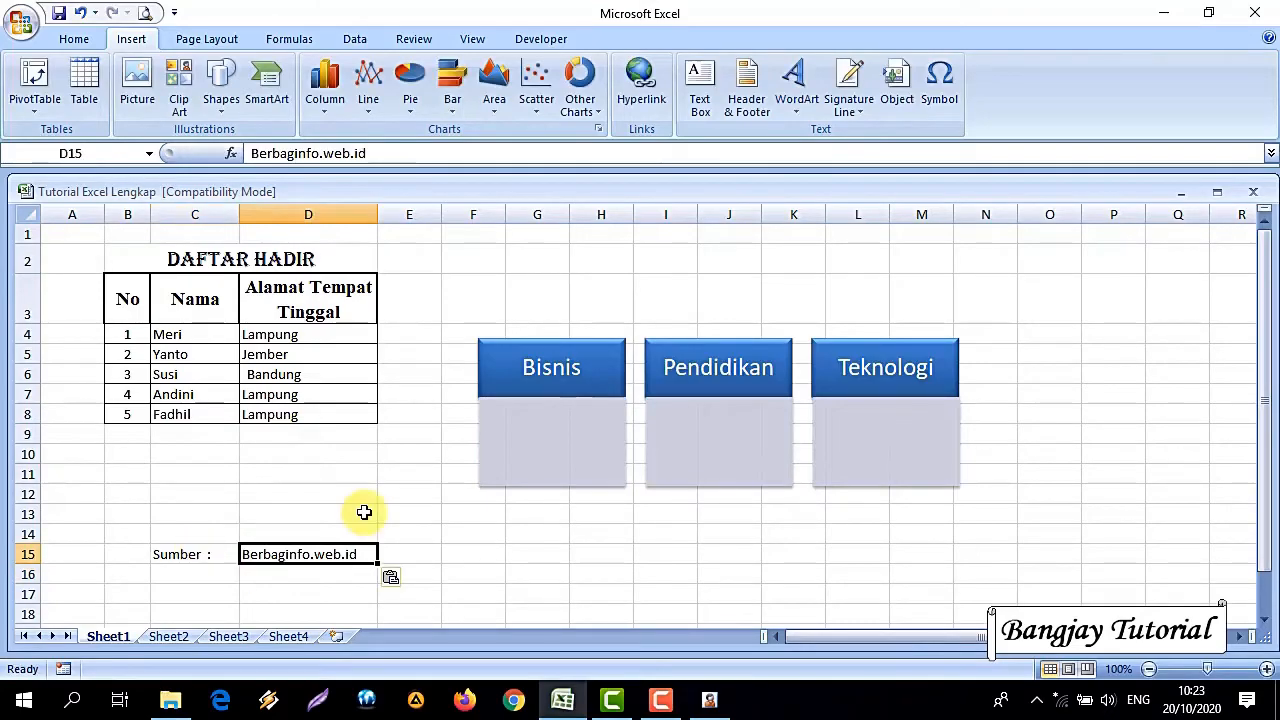
click(637, 100)
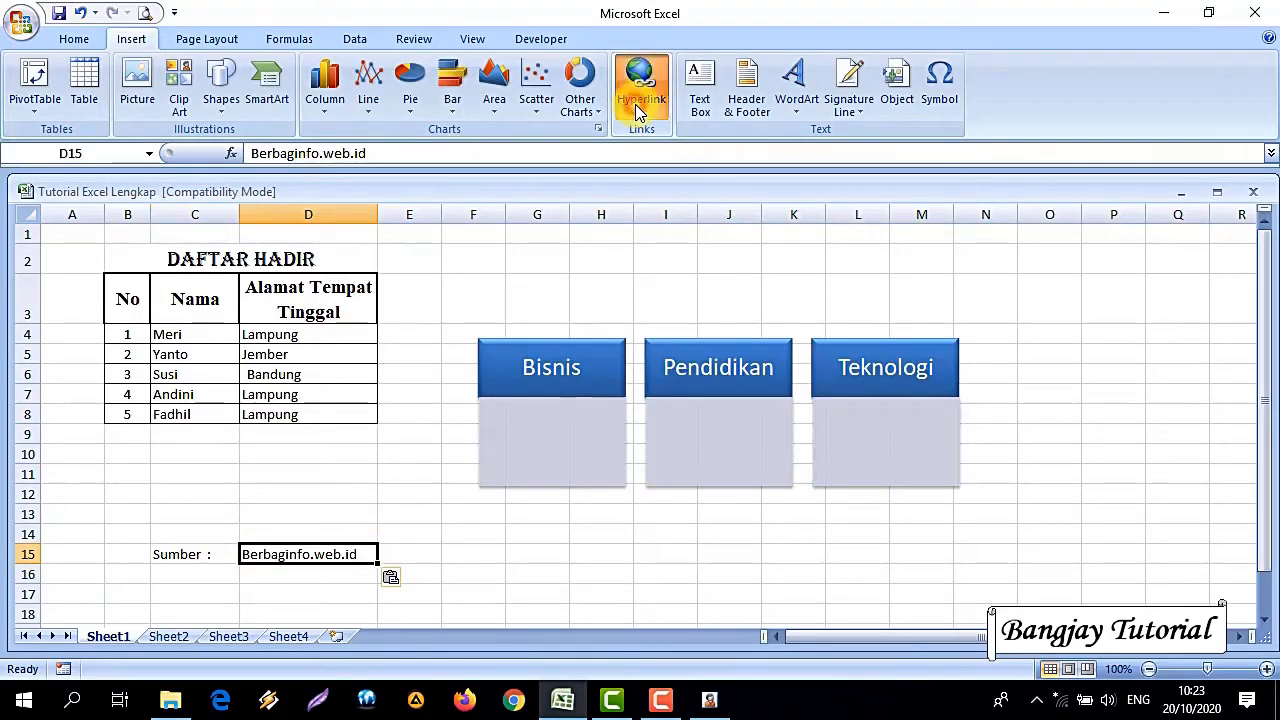
text(Berbaginfo.web.id)
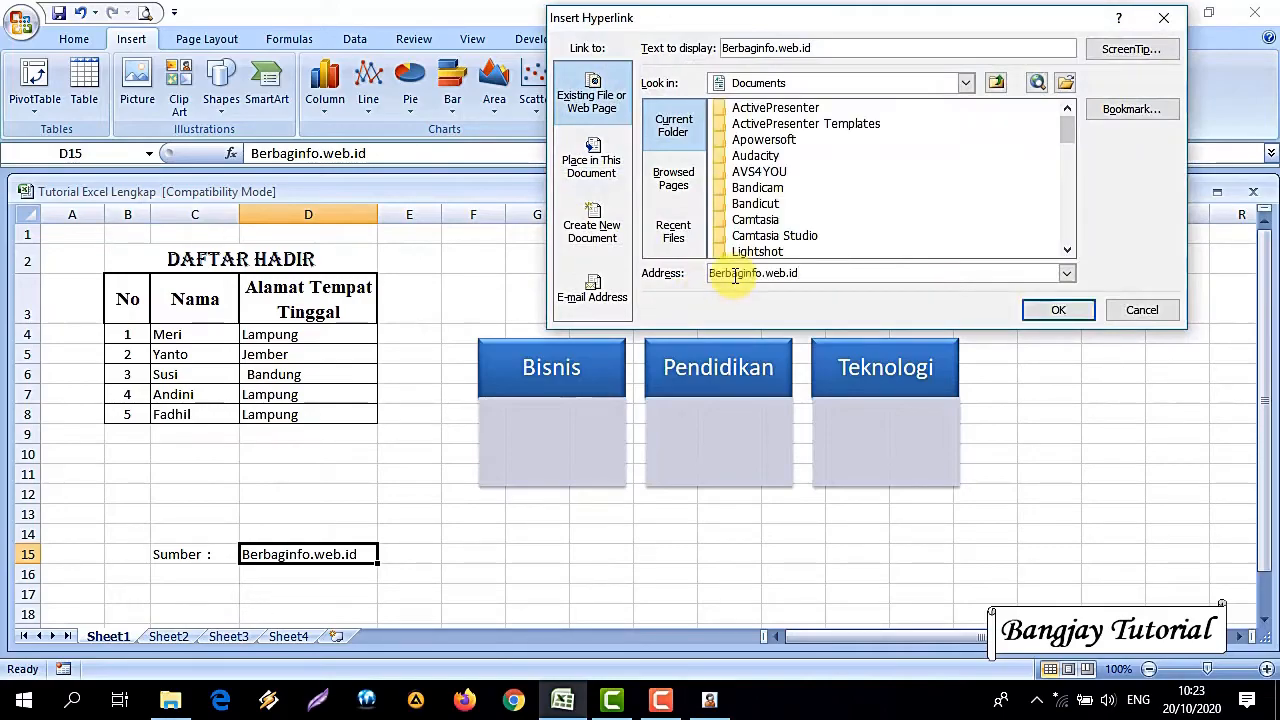
text(https://www.b)
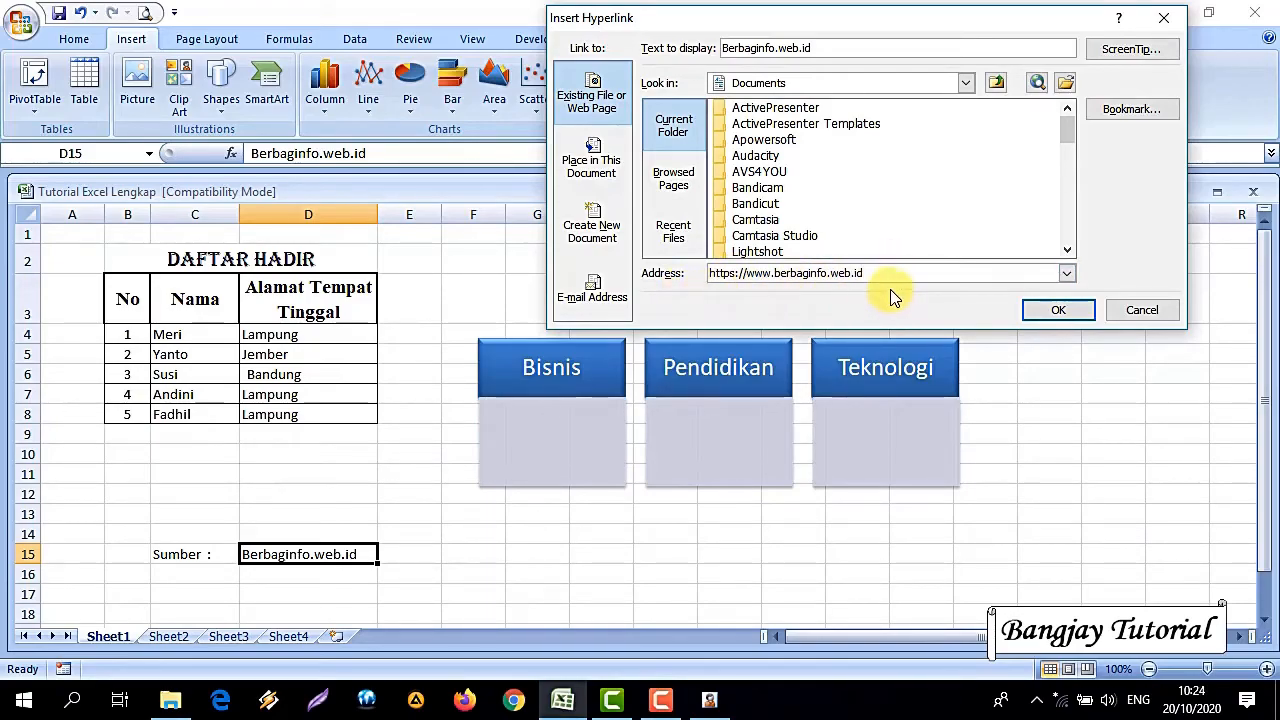
click(1060, 313)
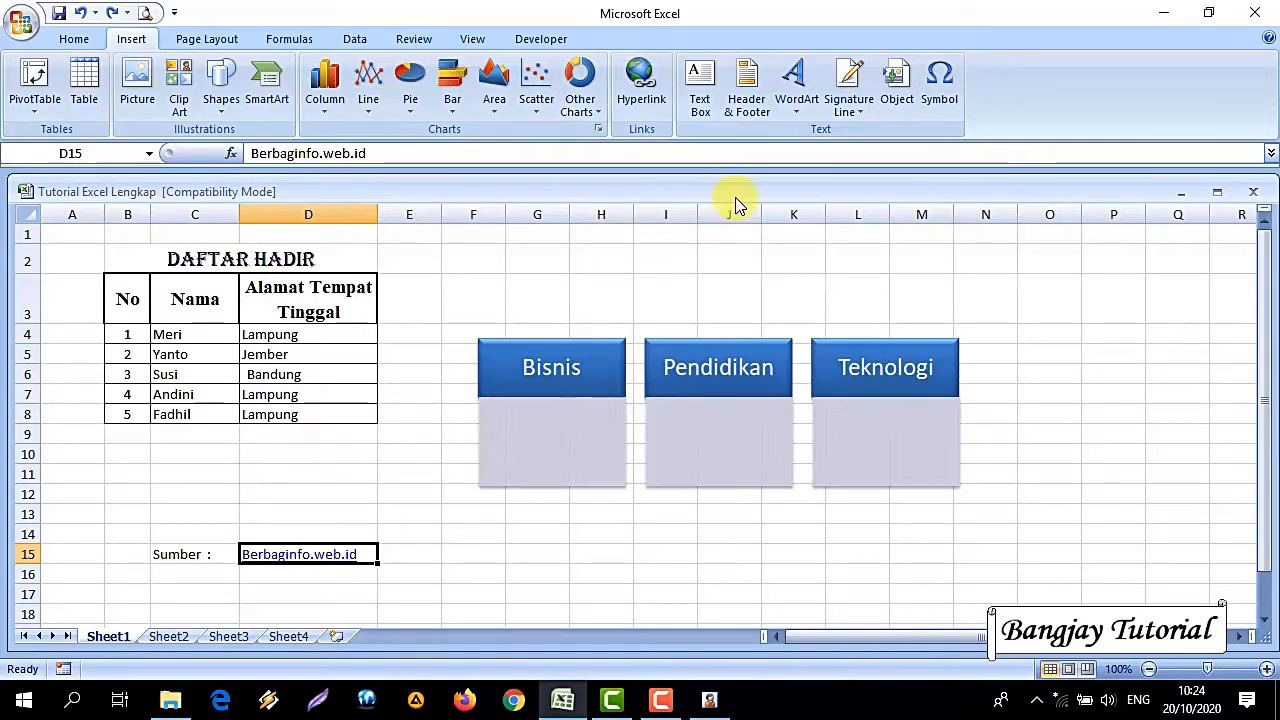
- Draw a text box beneath the SmartArt graphic, around G14:I17, containing the text "Bisnis Online"
click(704, 108)
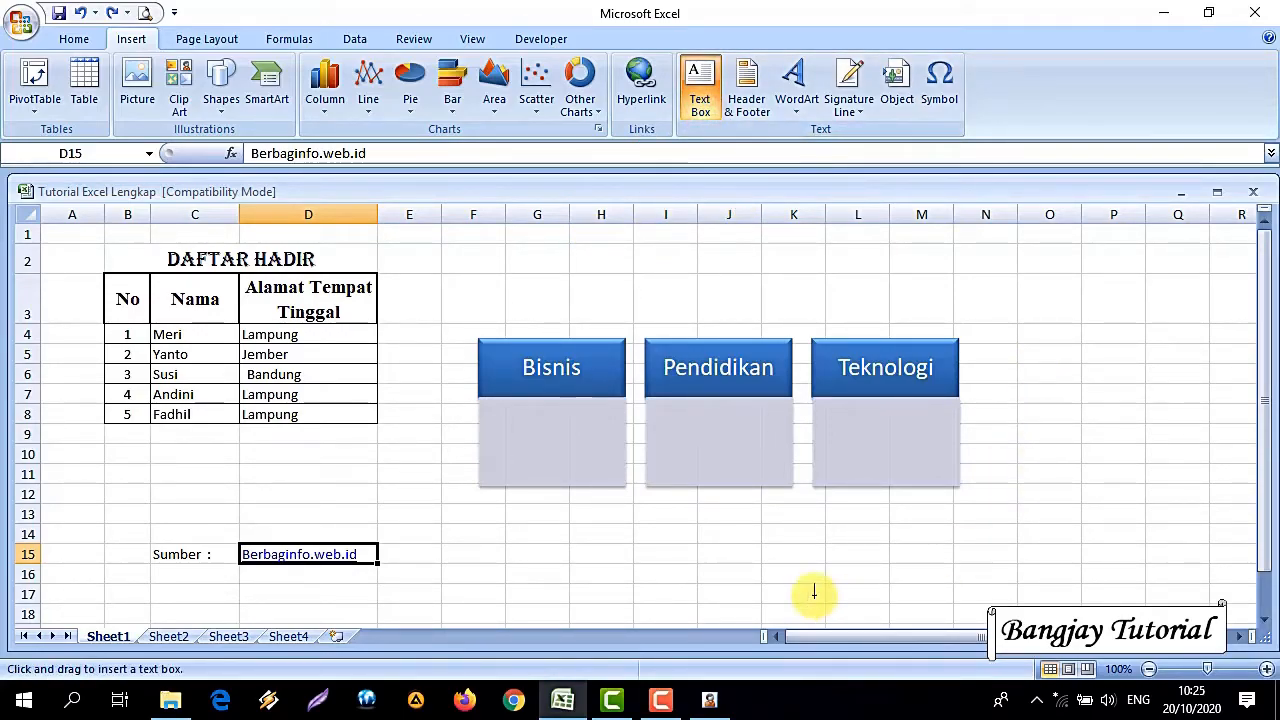
mouse_move(517, 526)
mouse_down()
mouse_move(574, 543)
mouse_move(643, 594)
mouse_up()
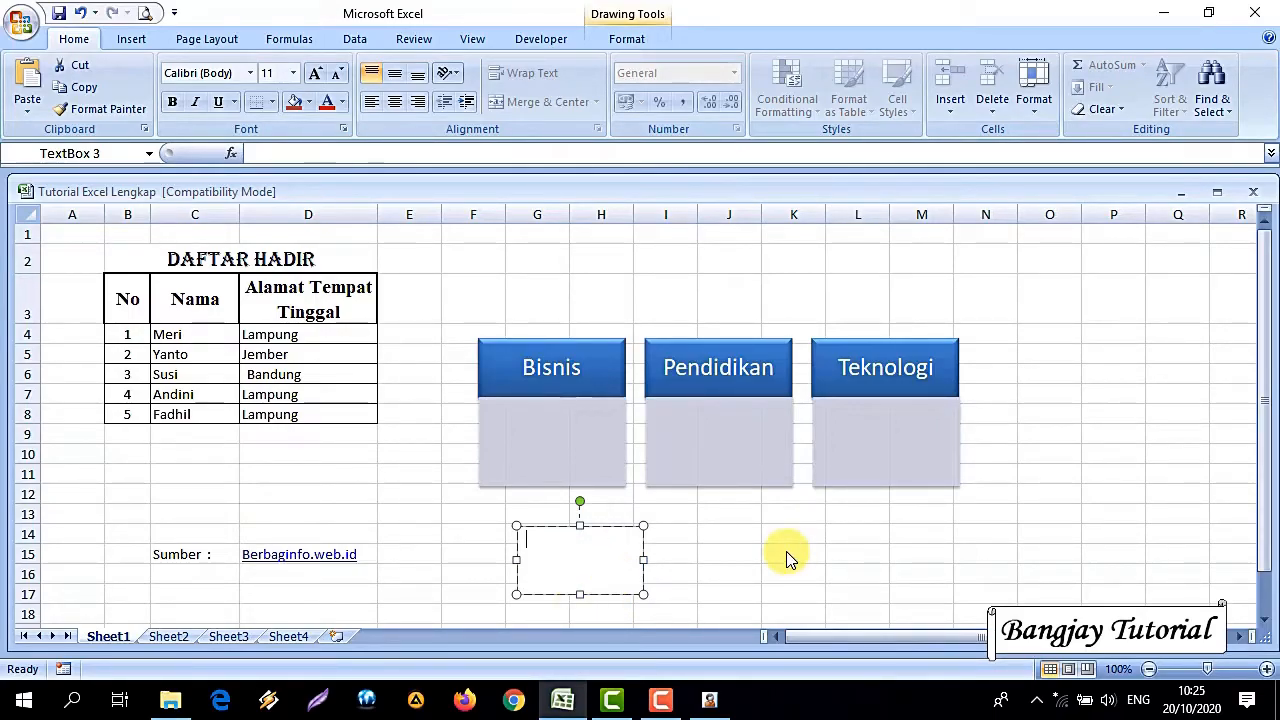
text(Bisnis Online)
- Set the "Bisnis Online" text to font size 24 and widen the text box so it fits on one line
drag(609, 538, 516, 540)
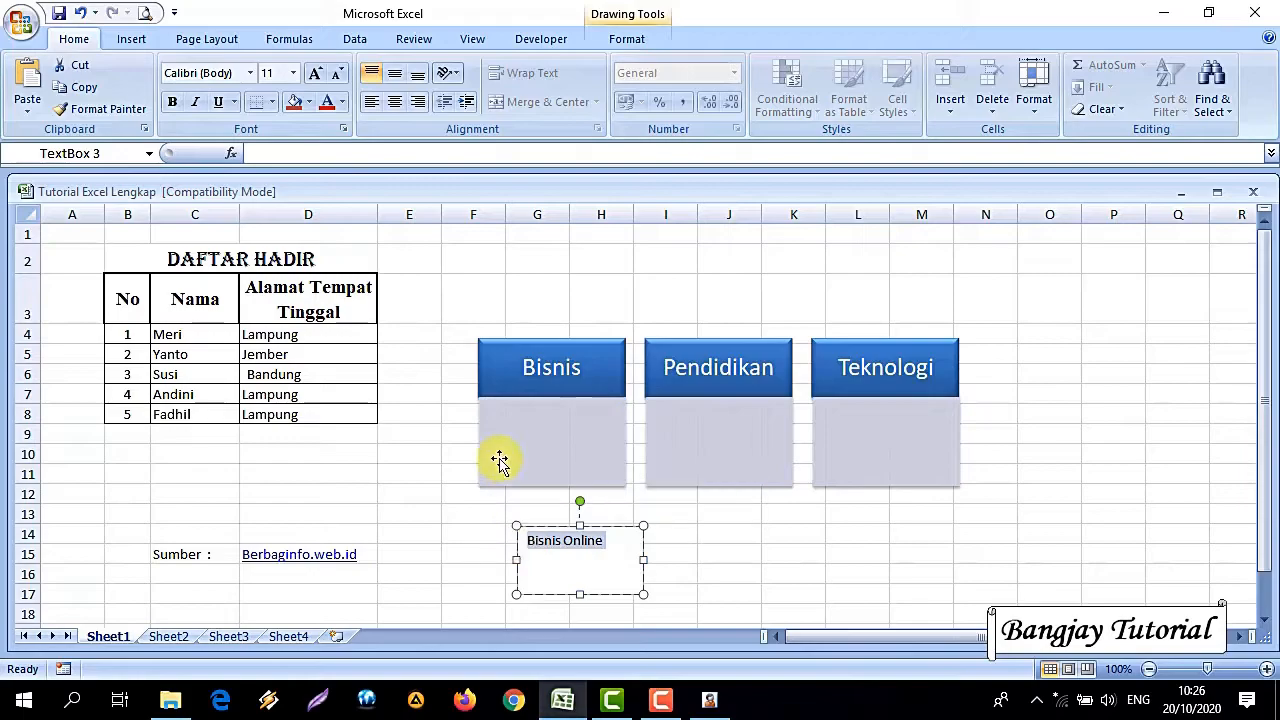
click(293, 73)
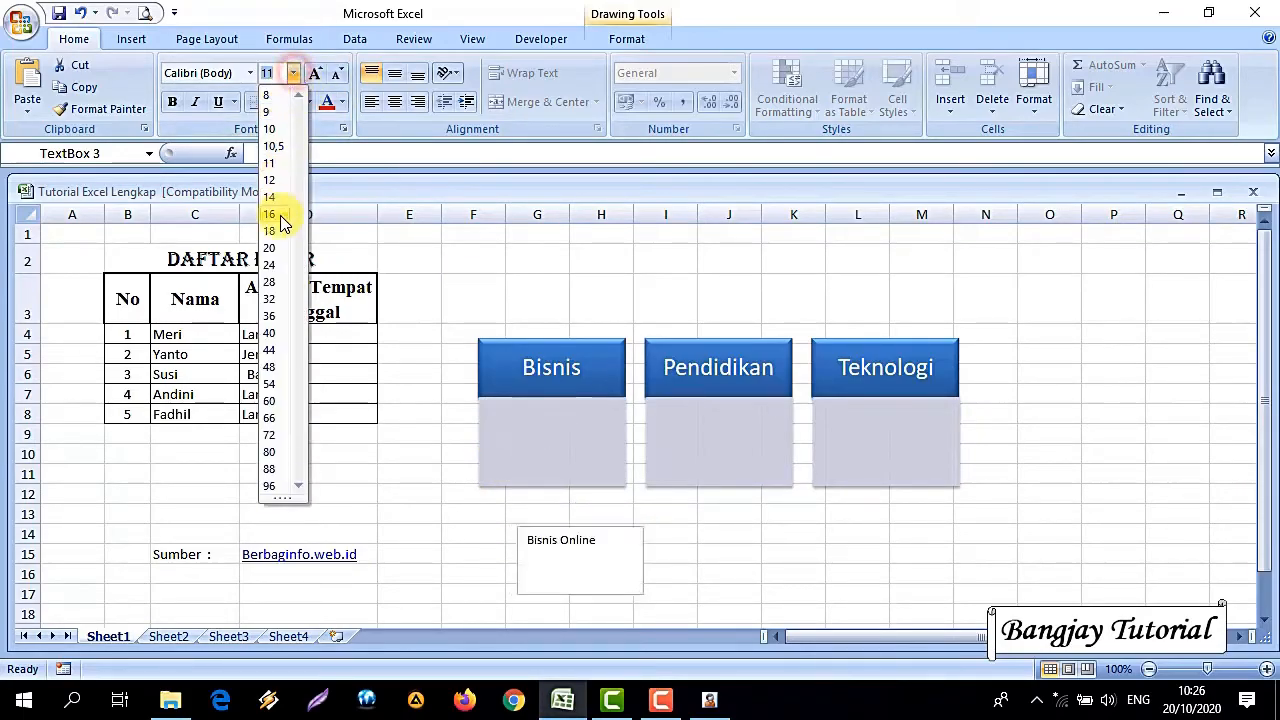
click(271, 265)
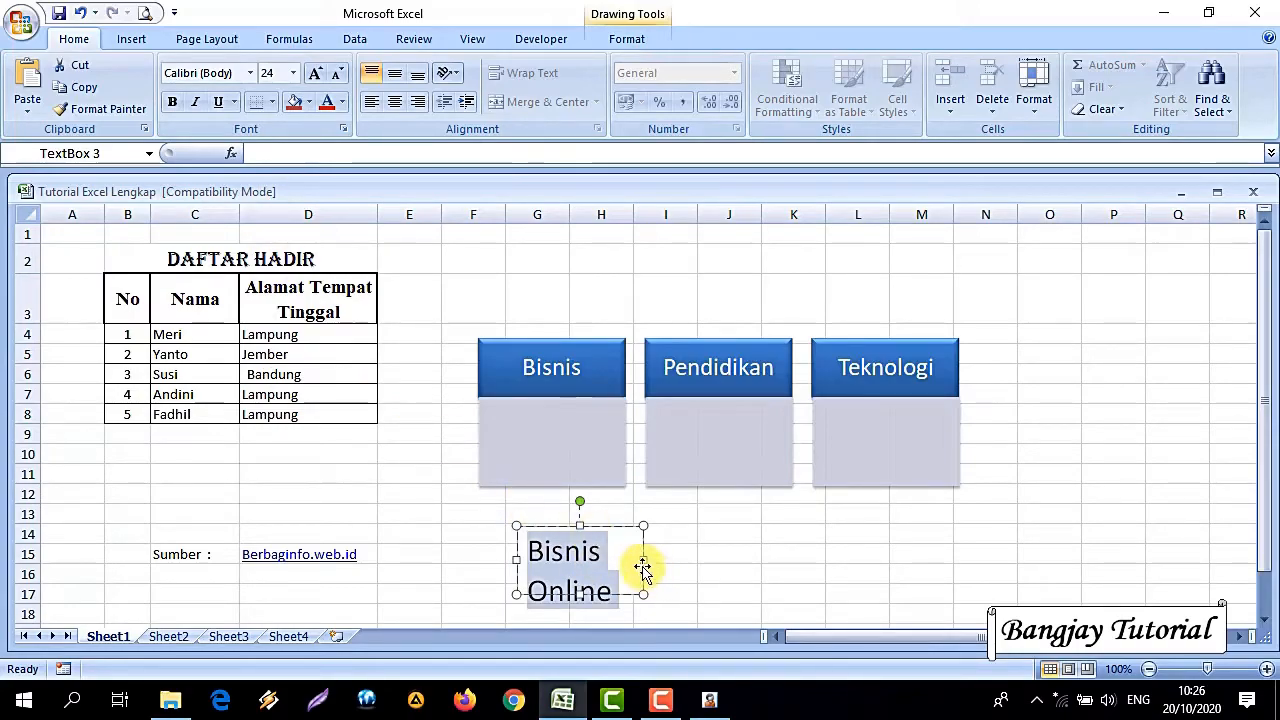
drag(642, 564, 731, 578)
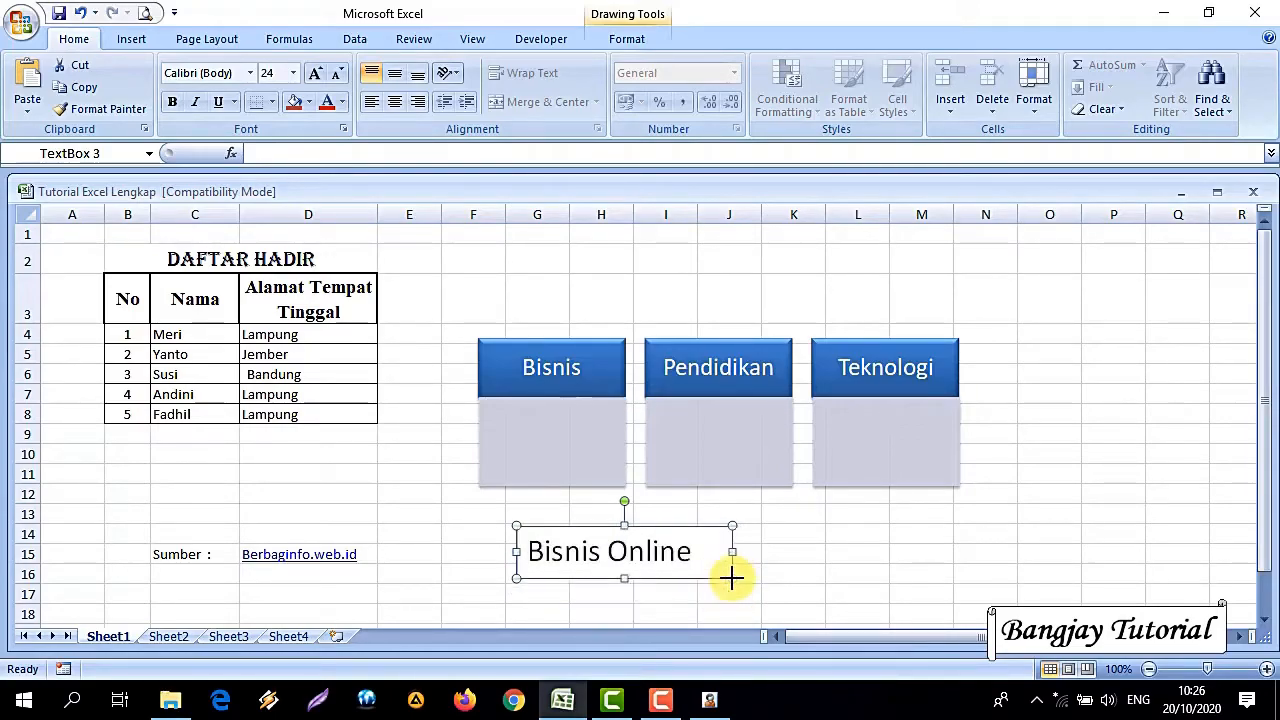
- Insert WordArt in the red outlined style on Sheet1 with the text "Belajar Microsoft Excel"
click(133, 40)
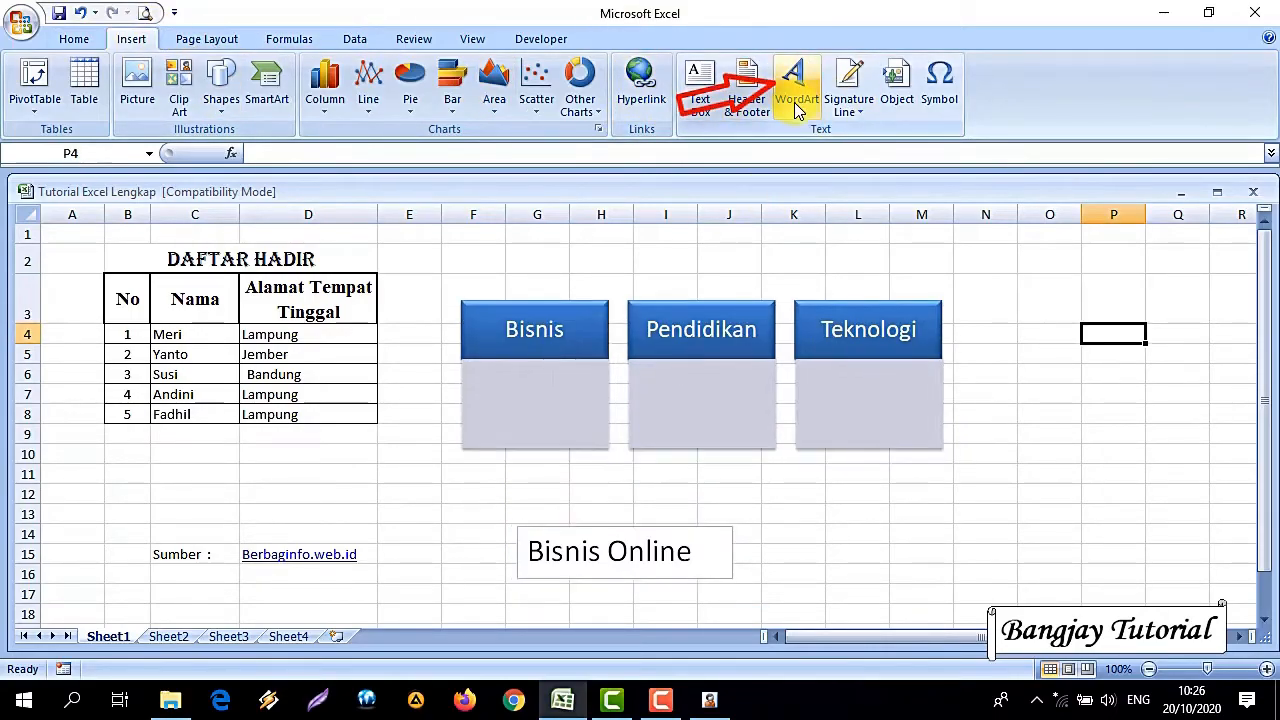
click(794, 102)
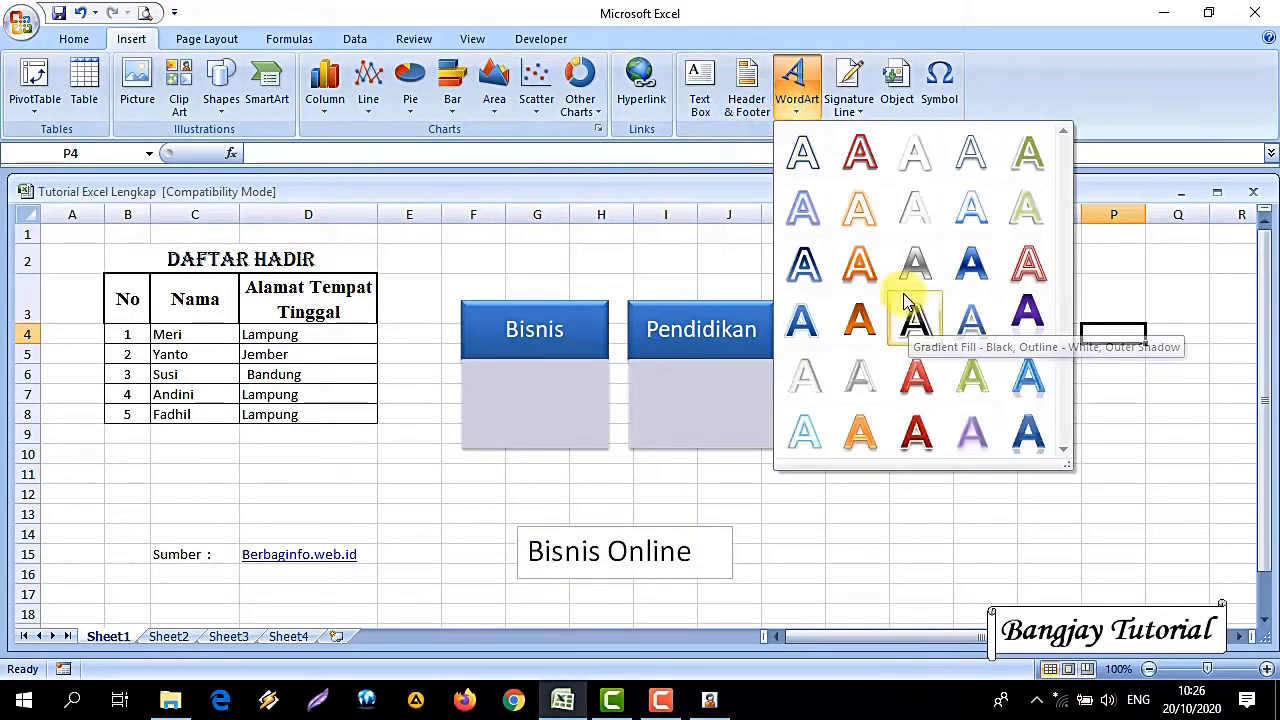
click(1015, 268)
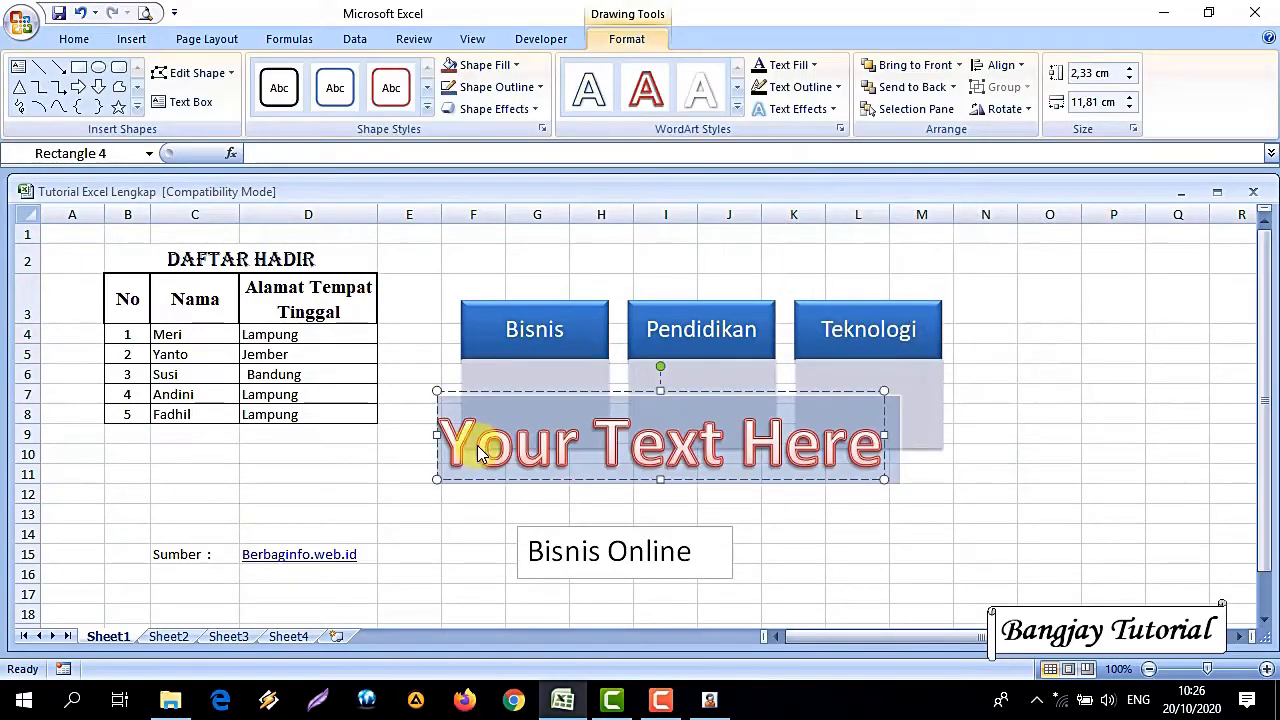
text(Belajat)
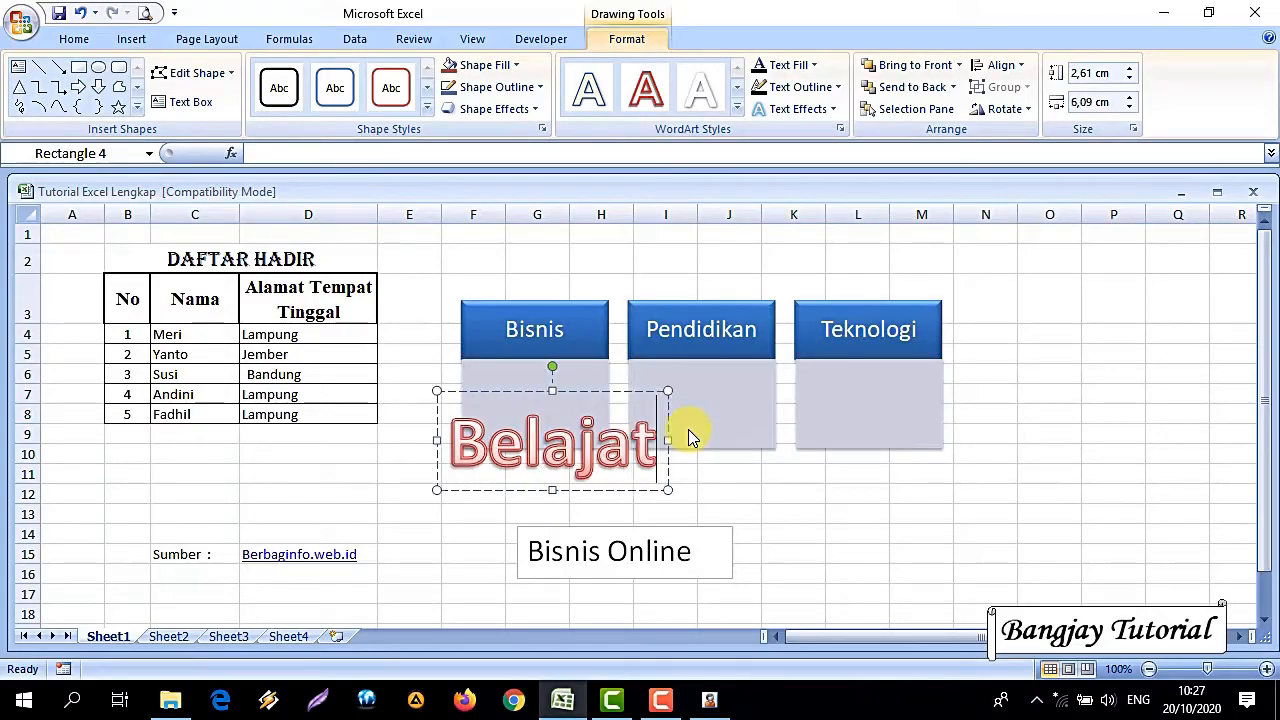
key(BackSpace)
text(r Microsoft)
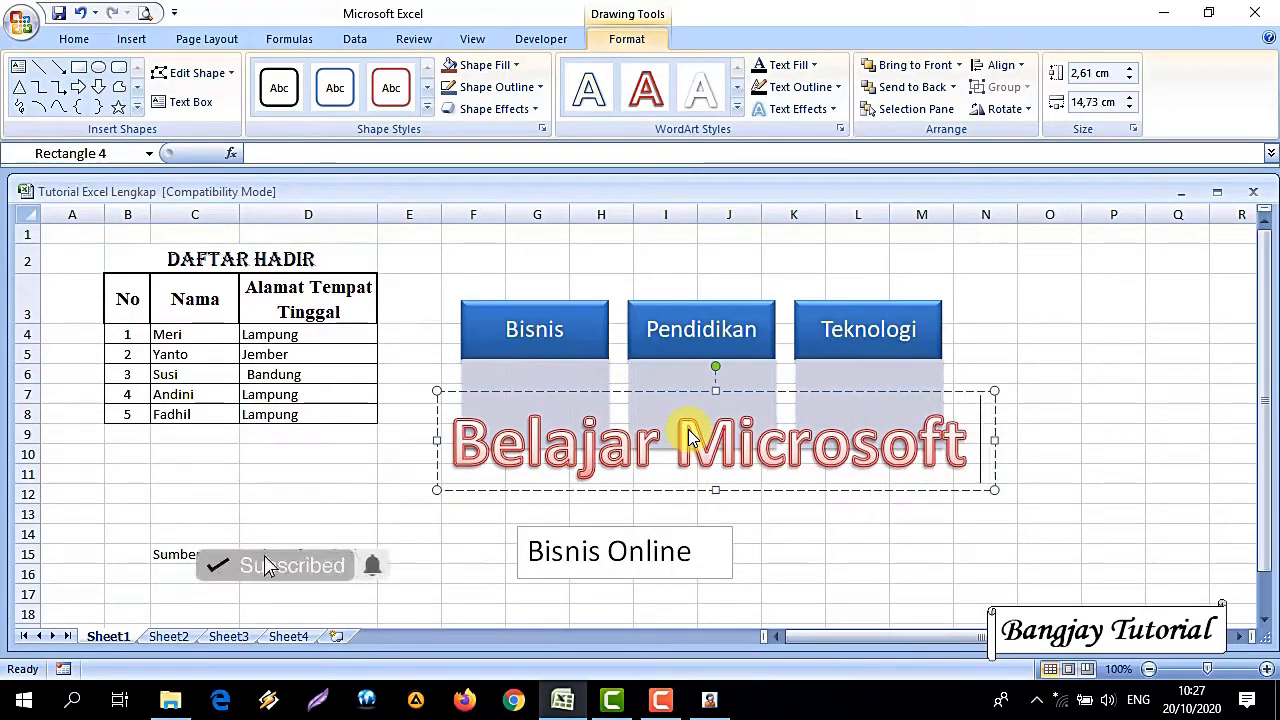
text( Excel)
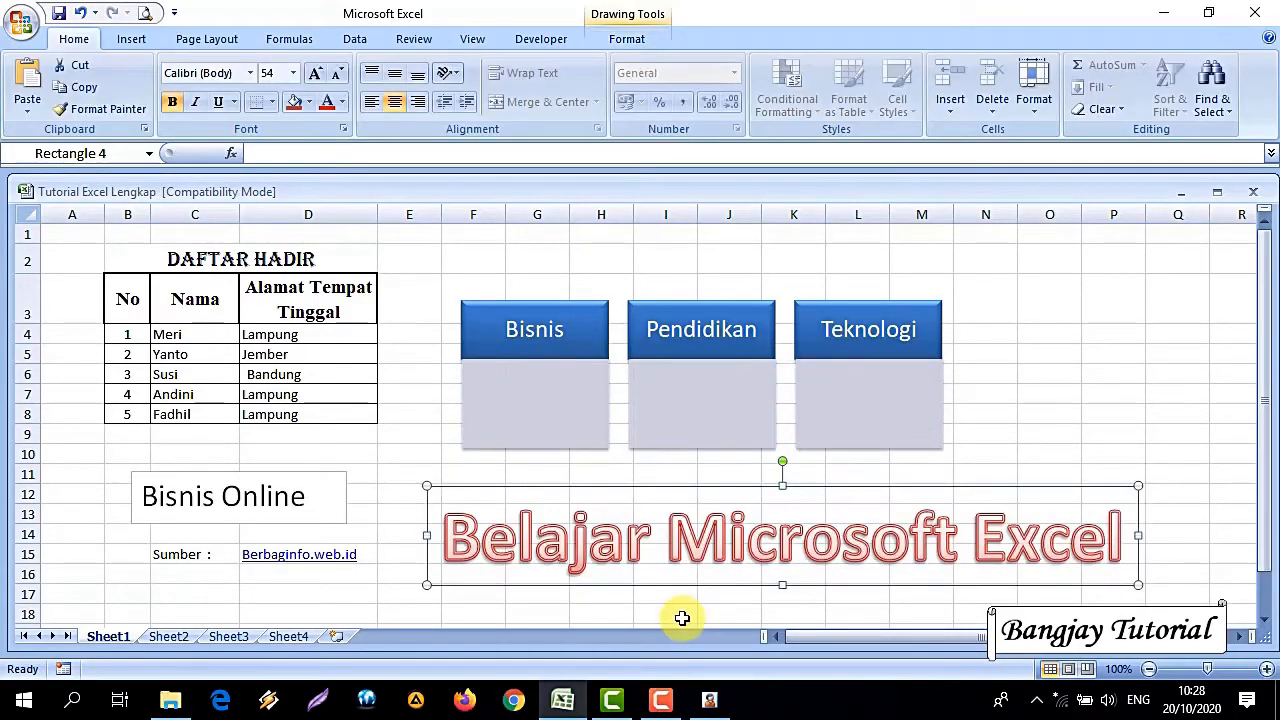
- Insert the square root symbol (√) in cell O5
click(131, 40)
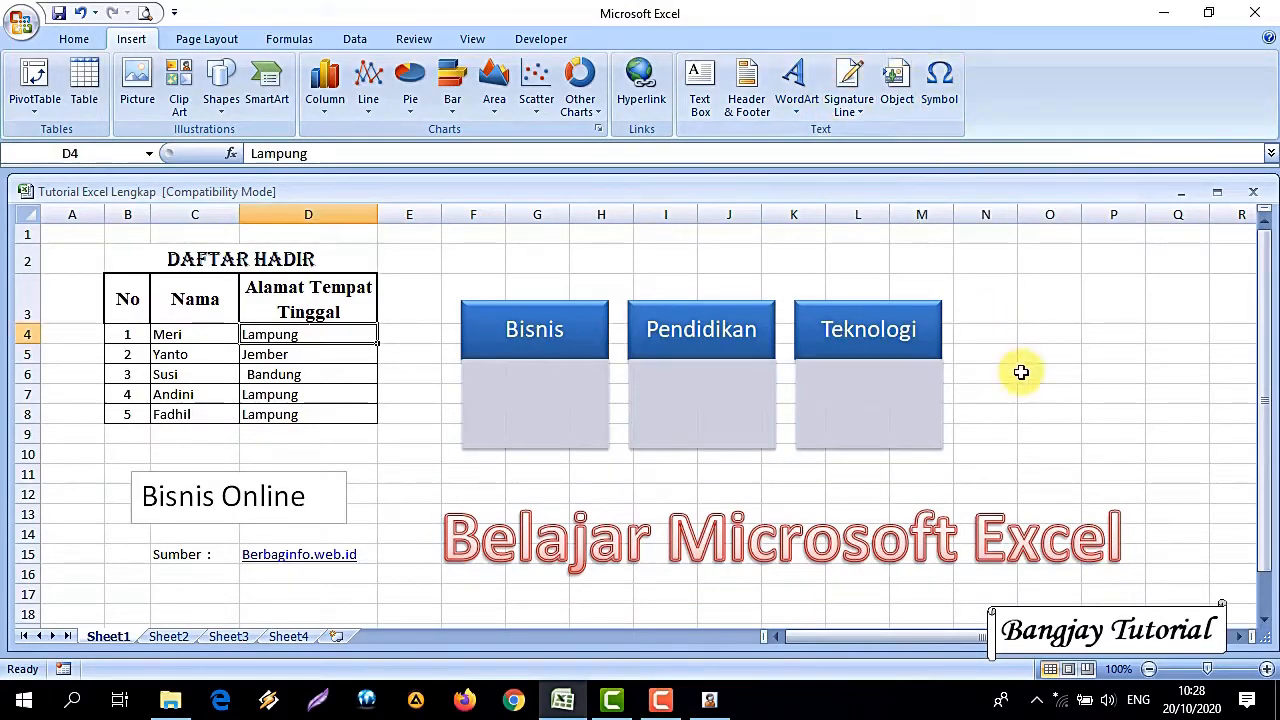
click(1021, 360)
click(939, 80)
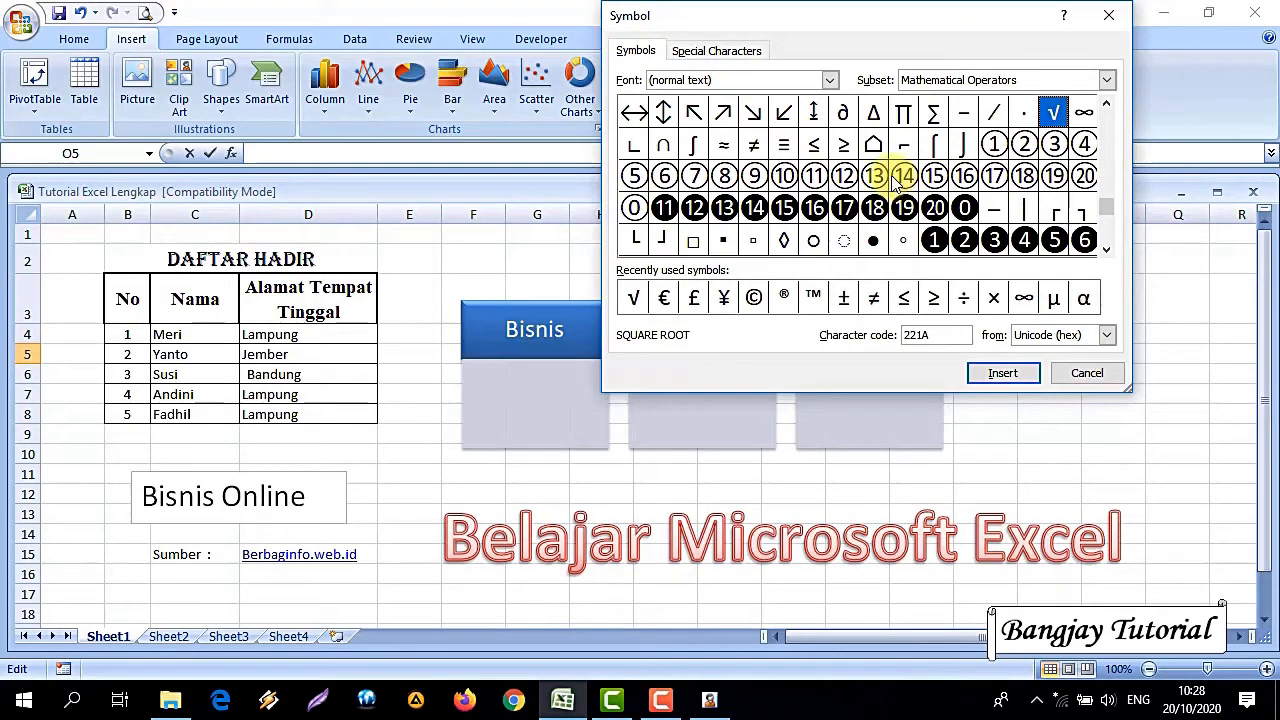
click(1015, 380)
click(1080, 374)
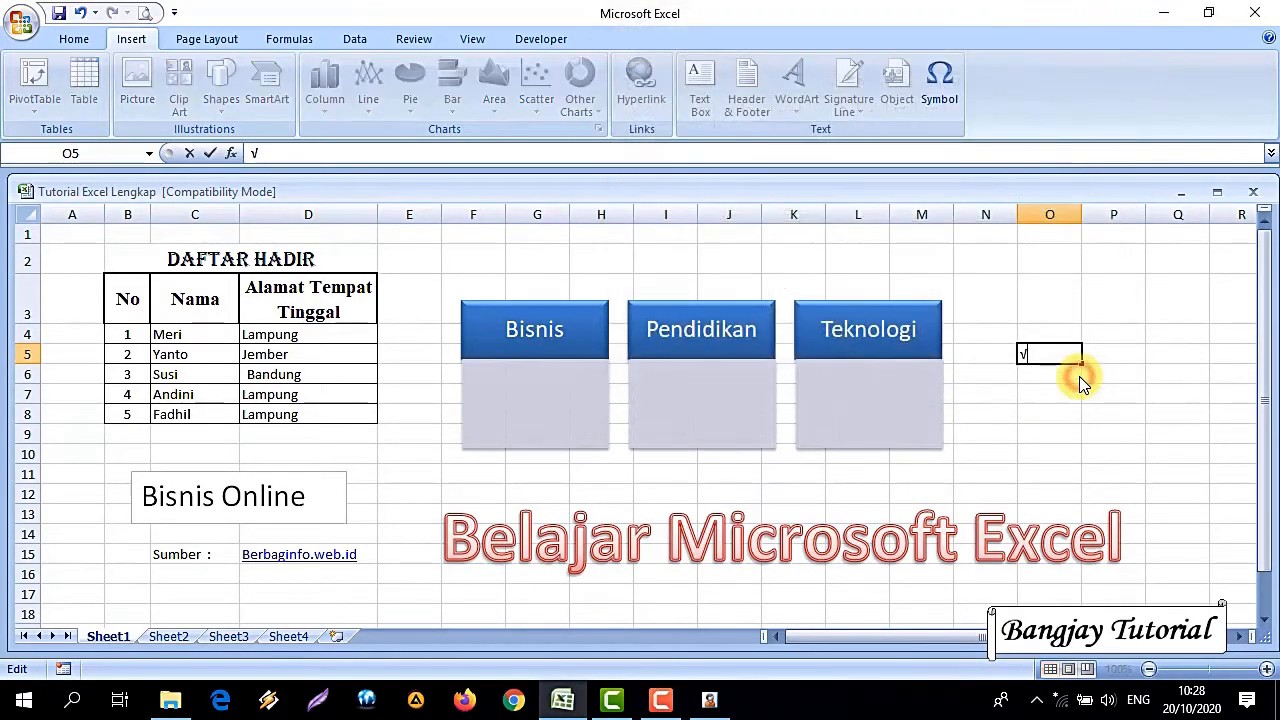
click(1046, 394)
- Format the square root symbol in cell O5 at font size 20 and bold
click(1046, 355)
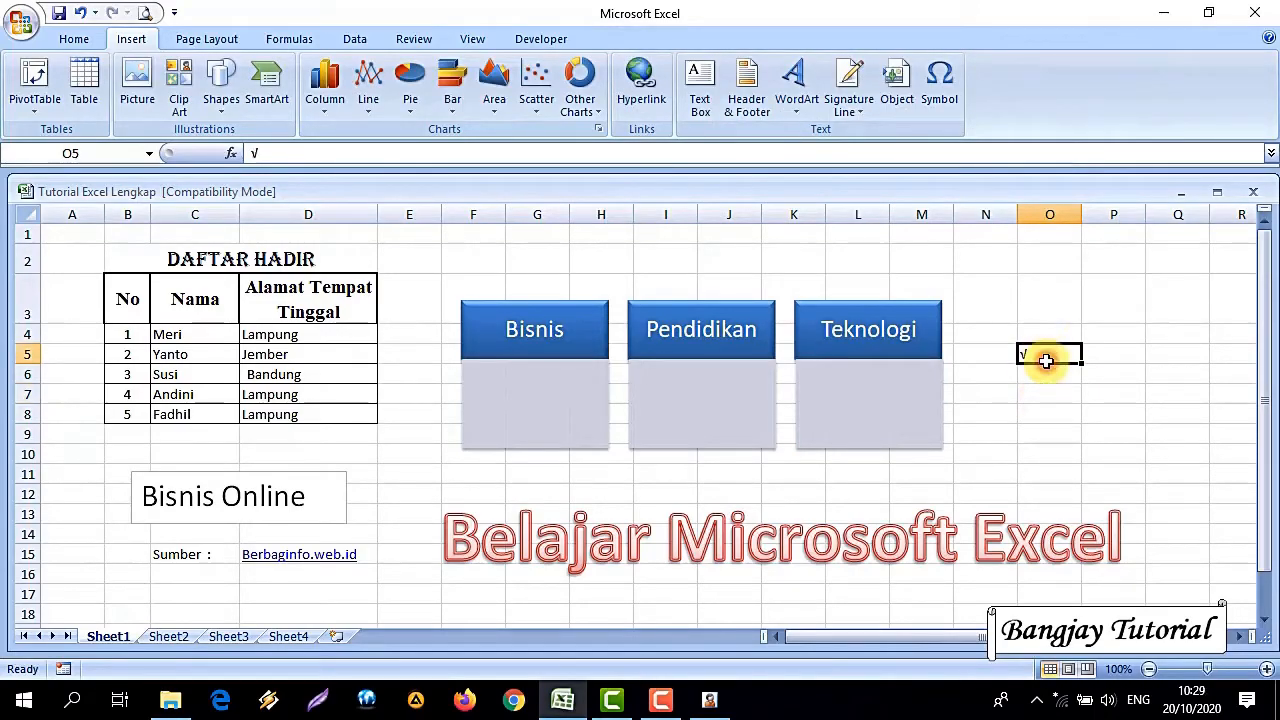
click(76, 44)
click(293, 73)
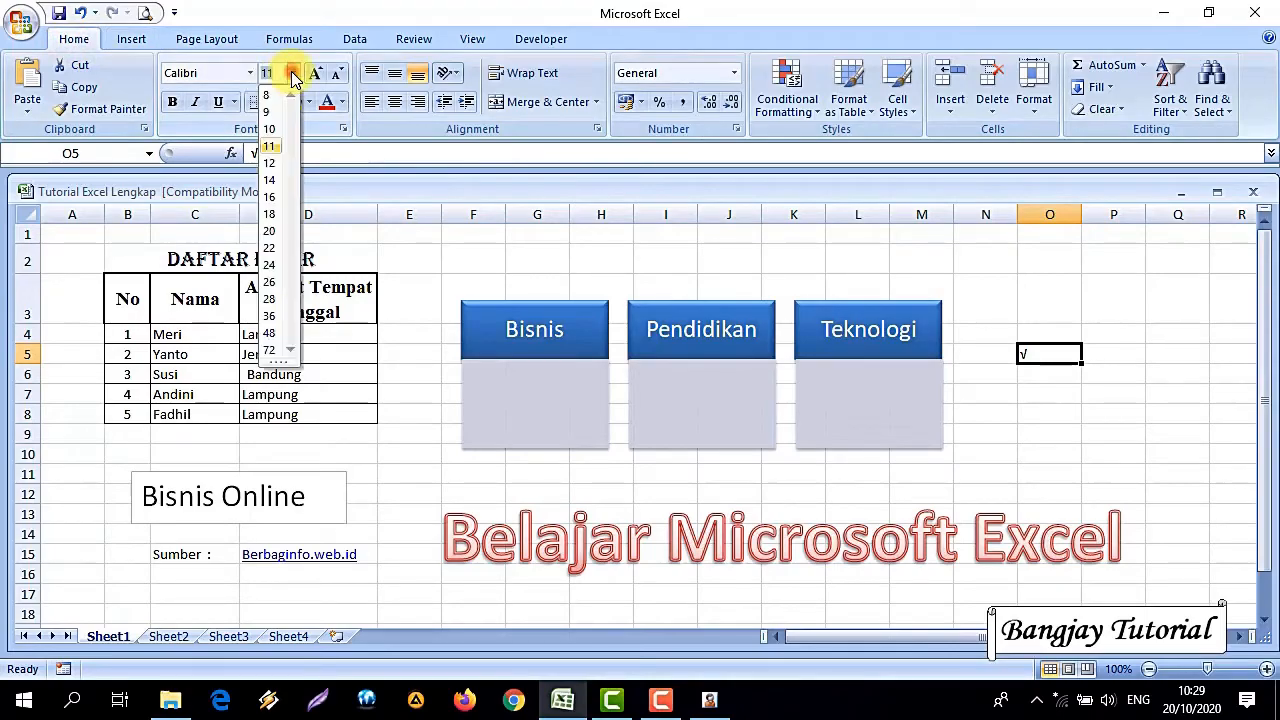
click(272, 231)
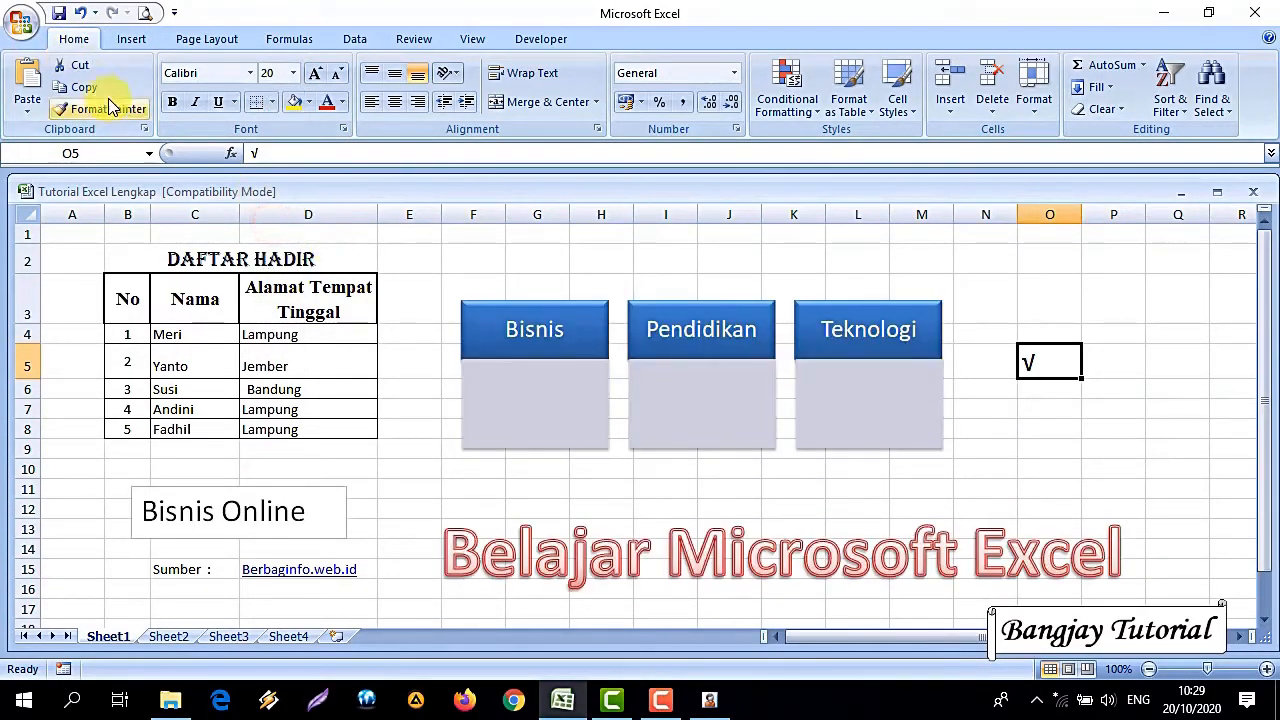
click(172, 105)
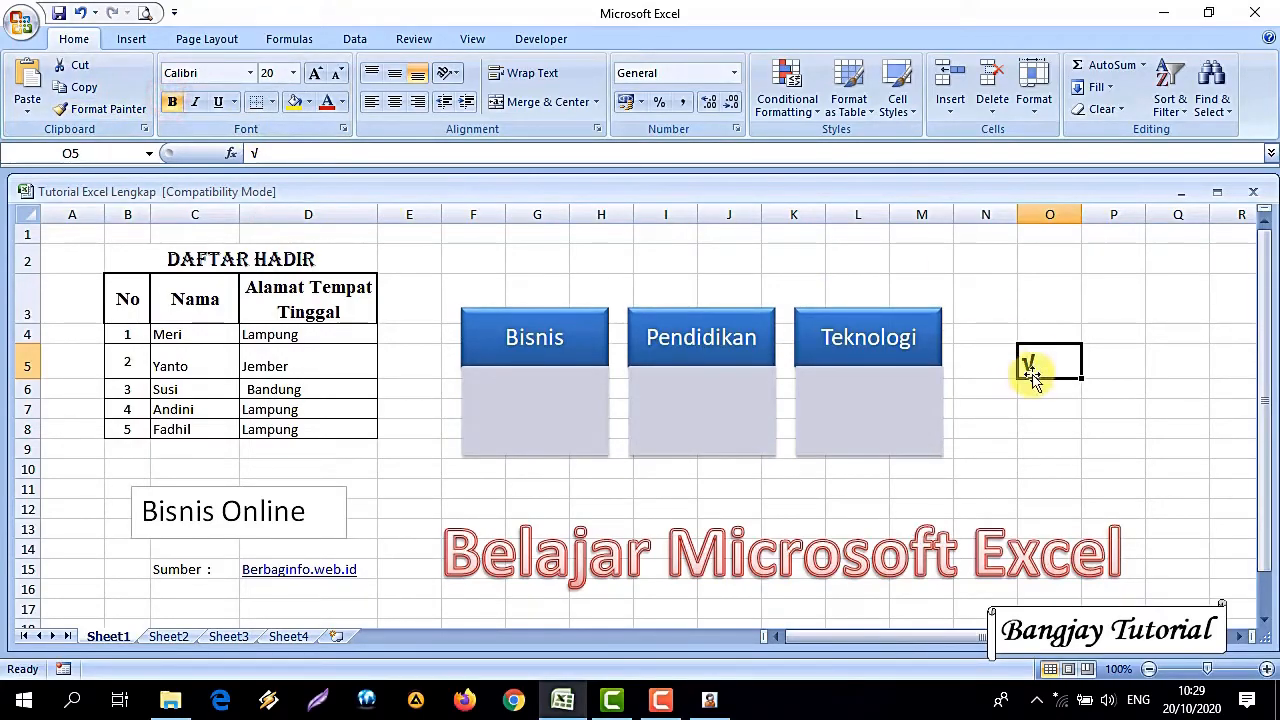
- Convert the student grades range B2:I13 on Sheet4 into a table with headers
click(140, 40)
click(190, 40)
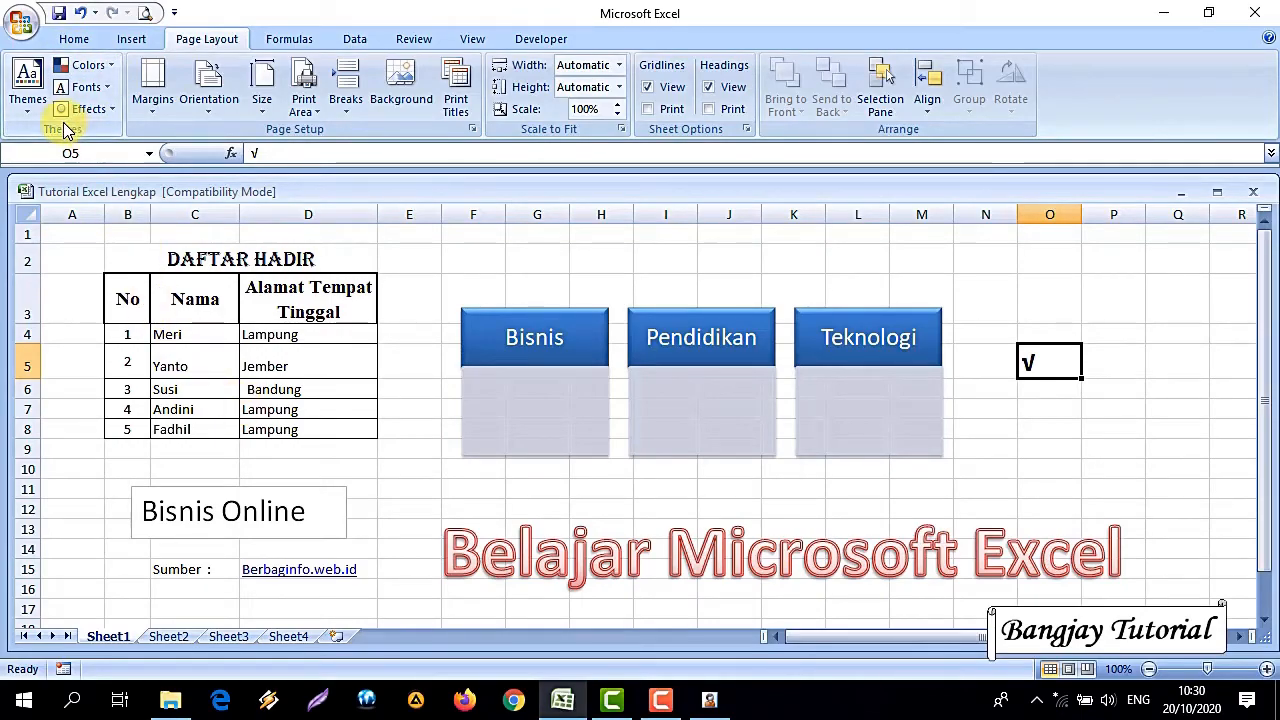
click(288, 636)
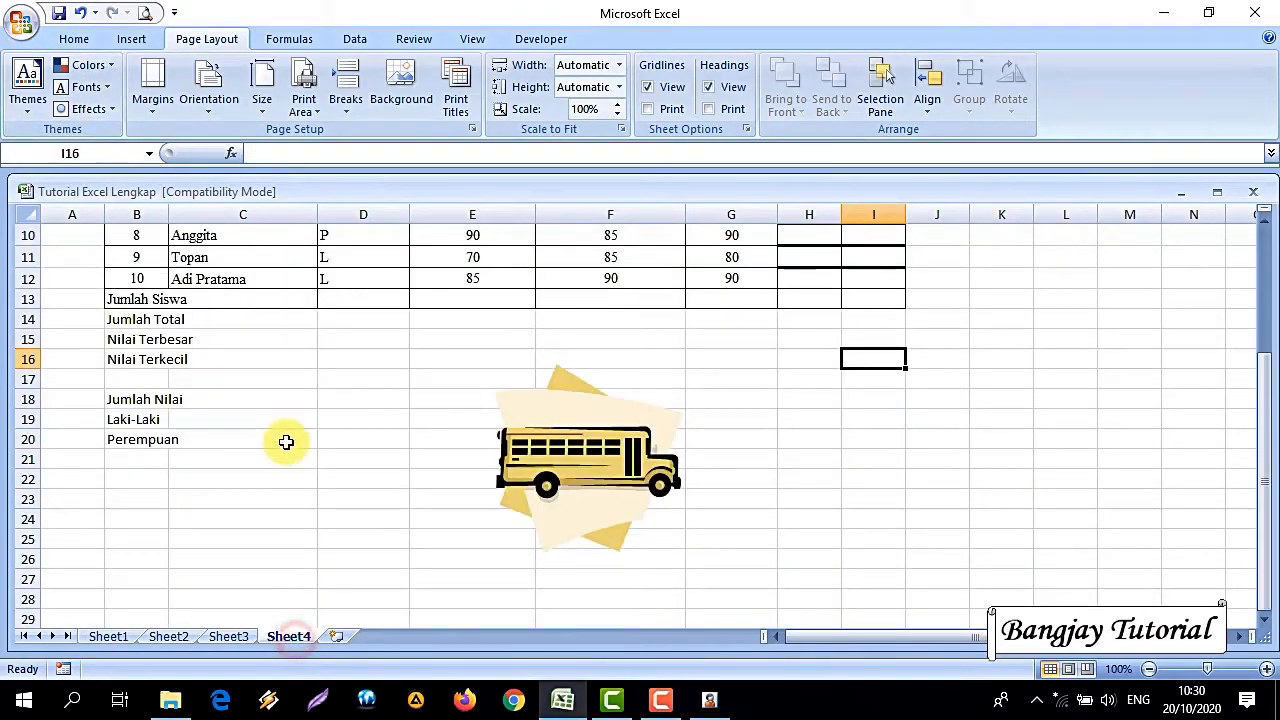
scroll(240, 380, up, 3)
drag(137, 271, 851, 517)
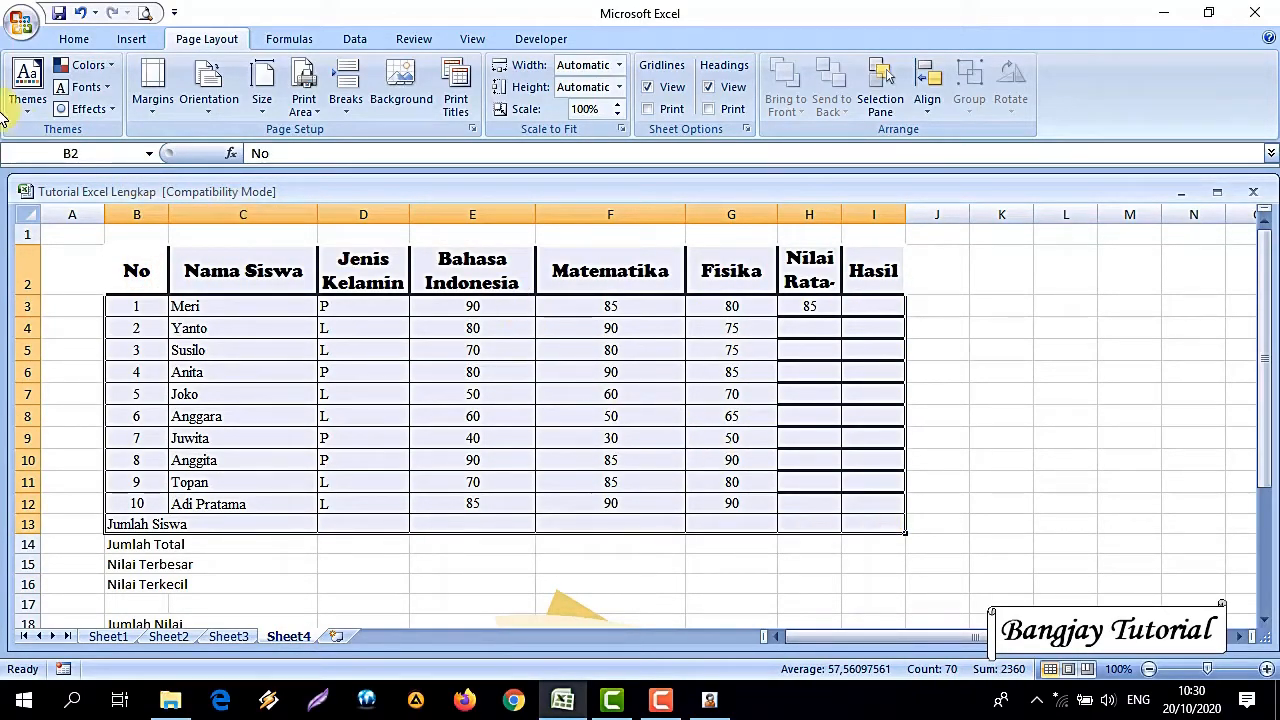
click(115, 41)
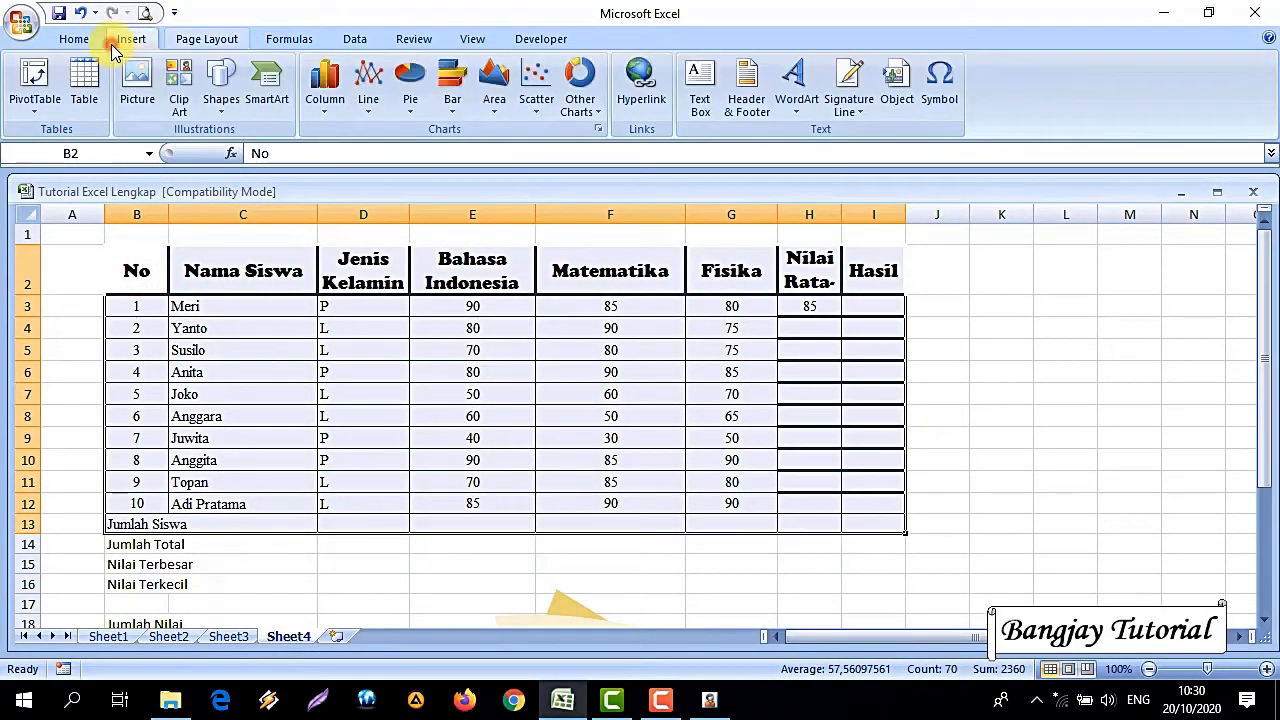
click(88, 100)
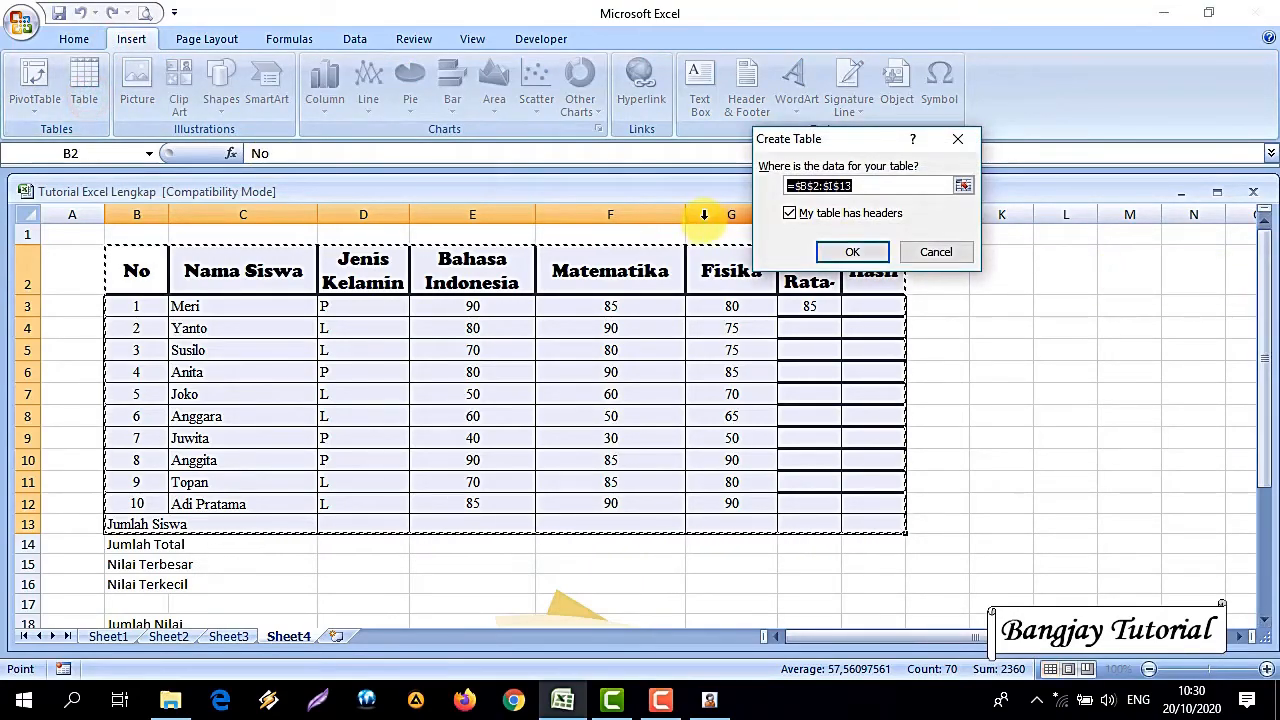
click(824, 254)
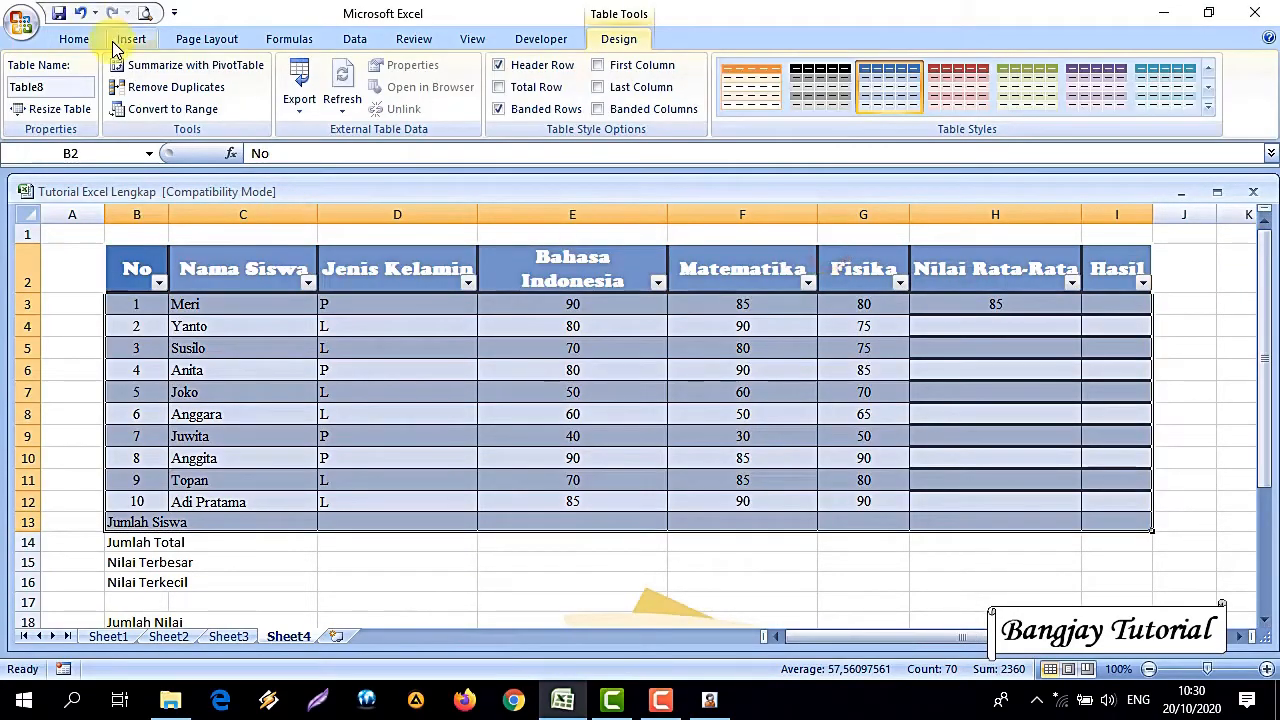
- Apply the Foundry theme colors to the workbook while viewing the student grades table on Sheet4
click(205, 38)
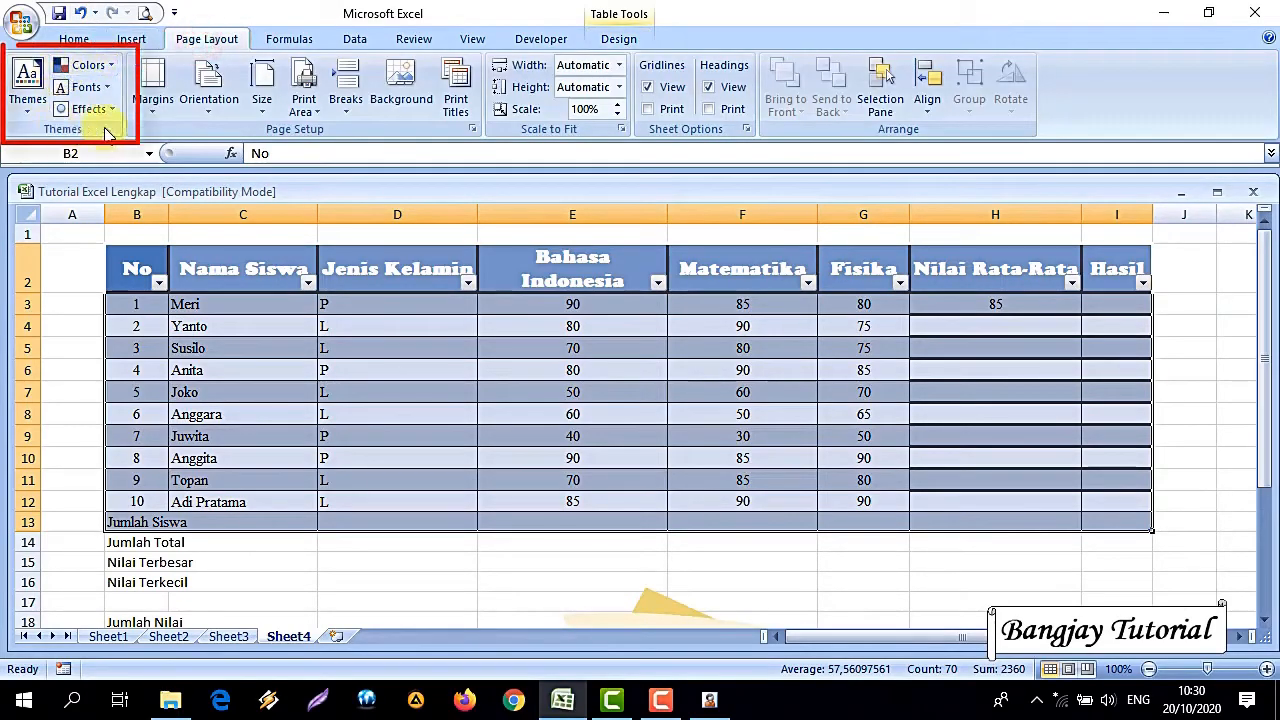
click(90, 65)
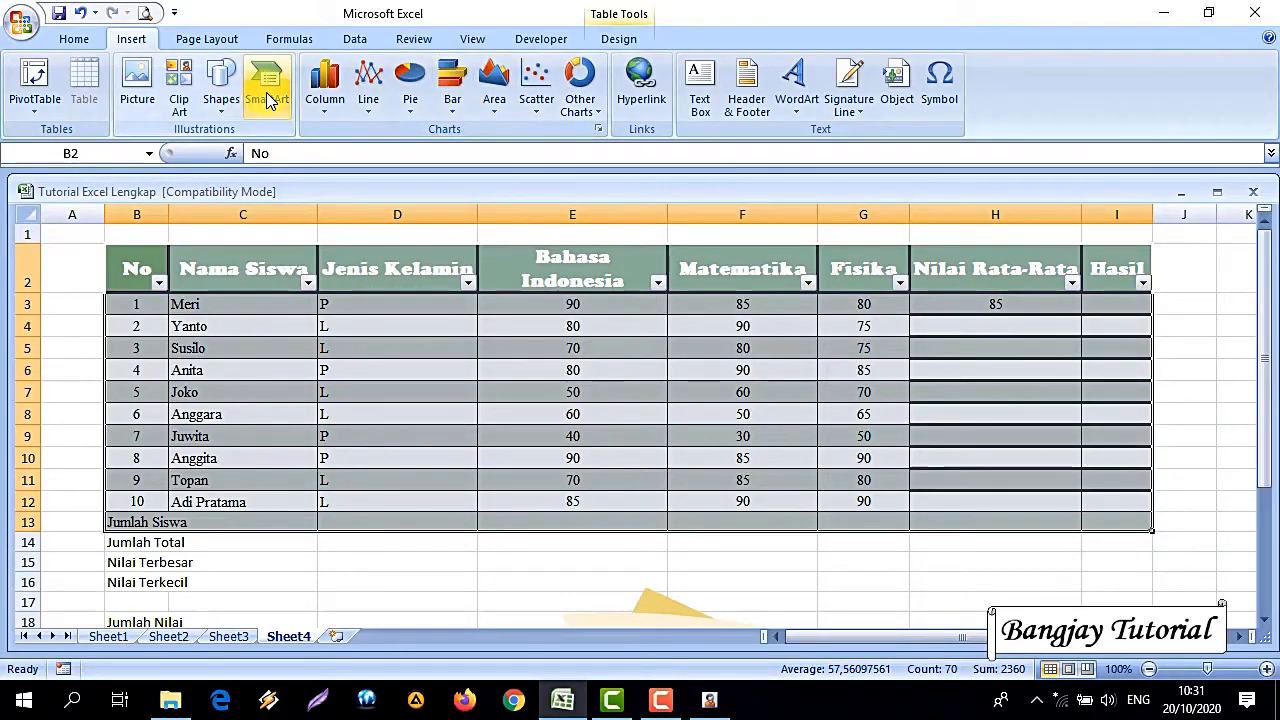
- Switch to Sheet1 and change the workbook's theme colors to the built-in Aspect set
click(110, 636)
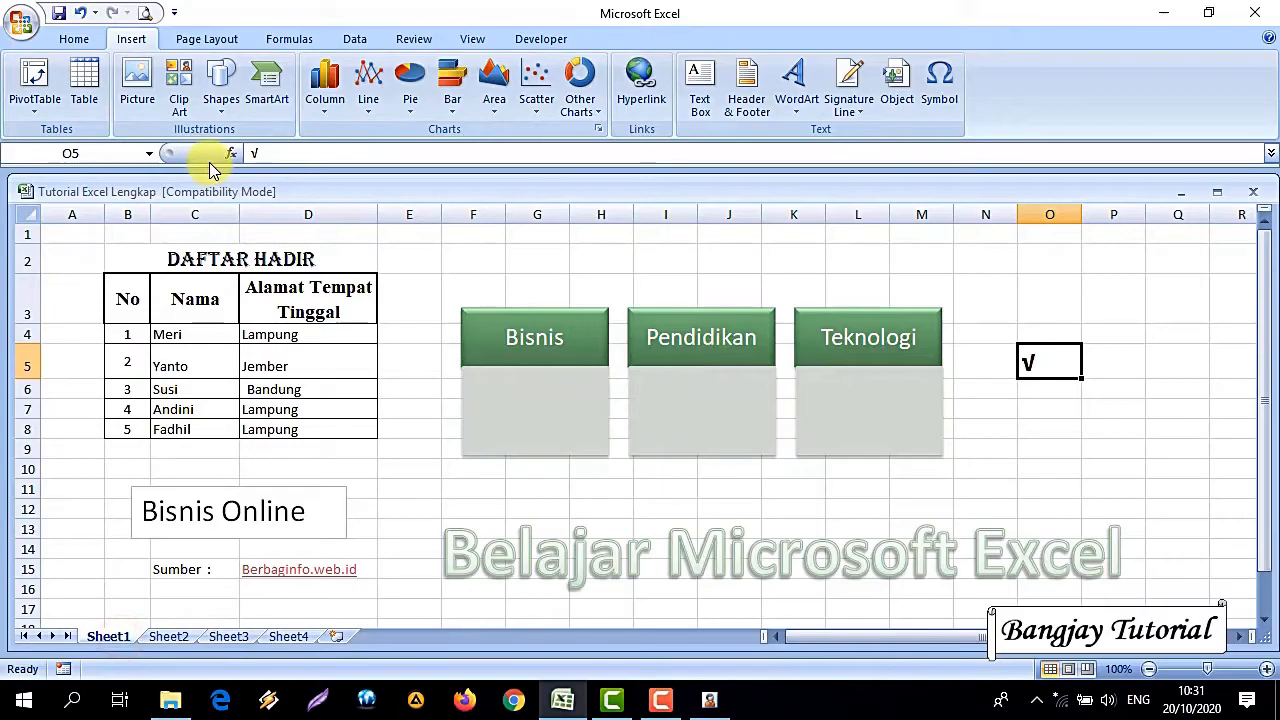
click(186, 38)
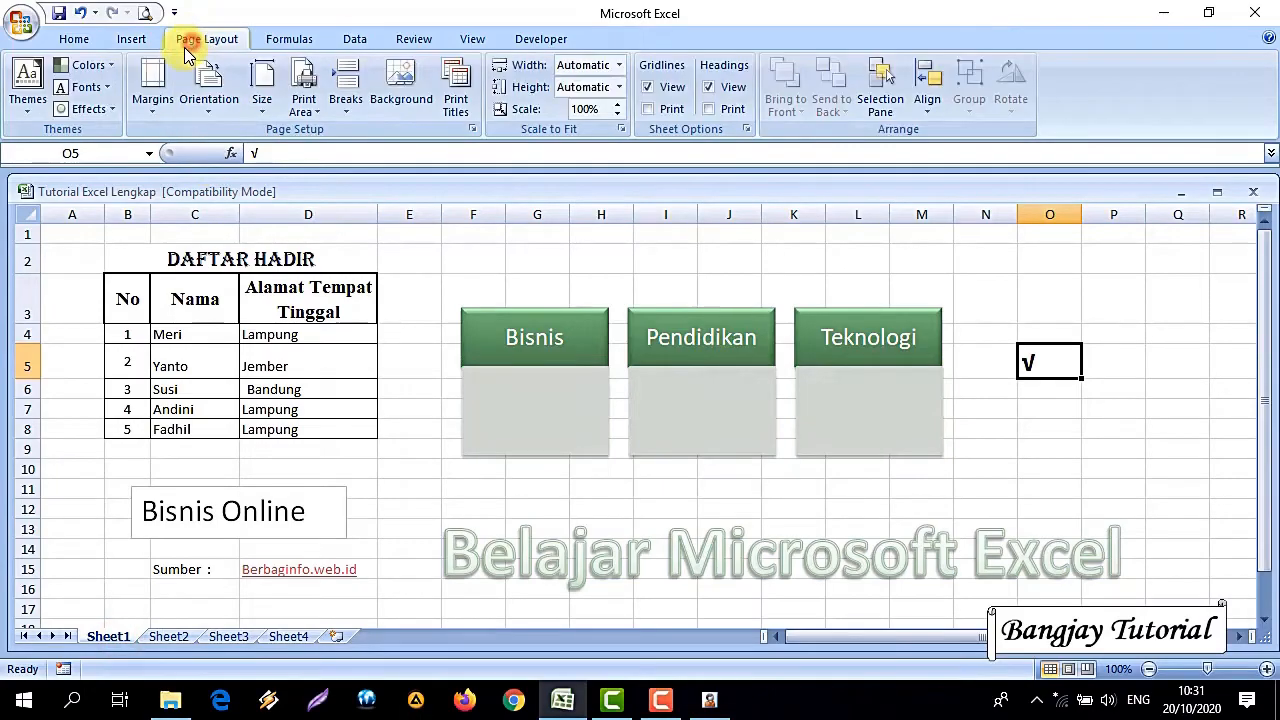
click(110, 66)
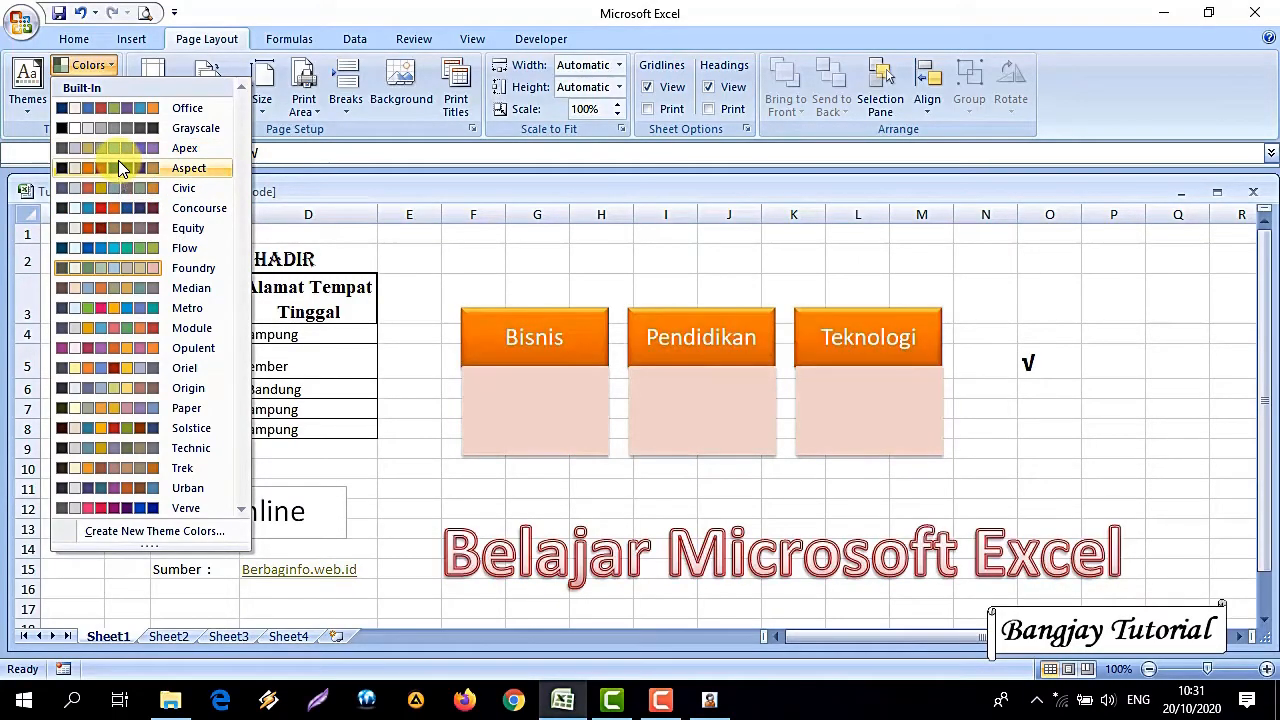
click(118, 162)
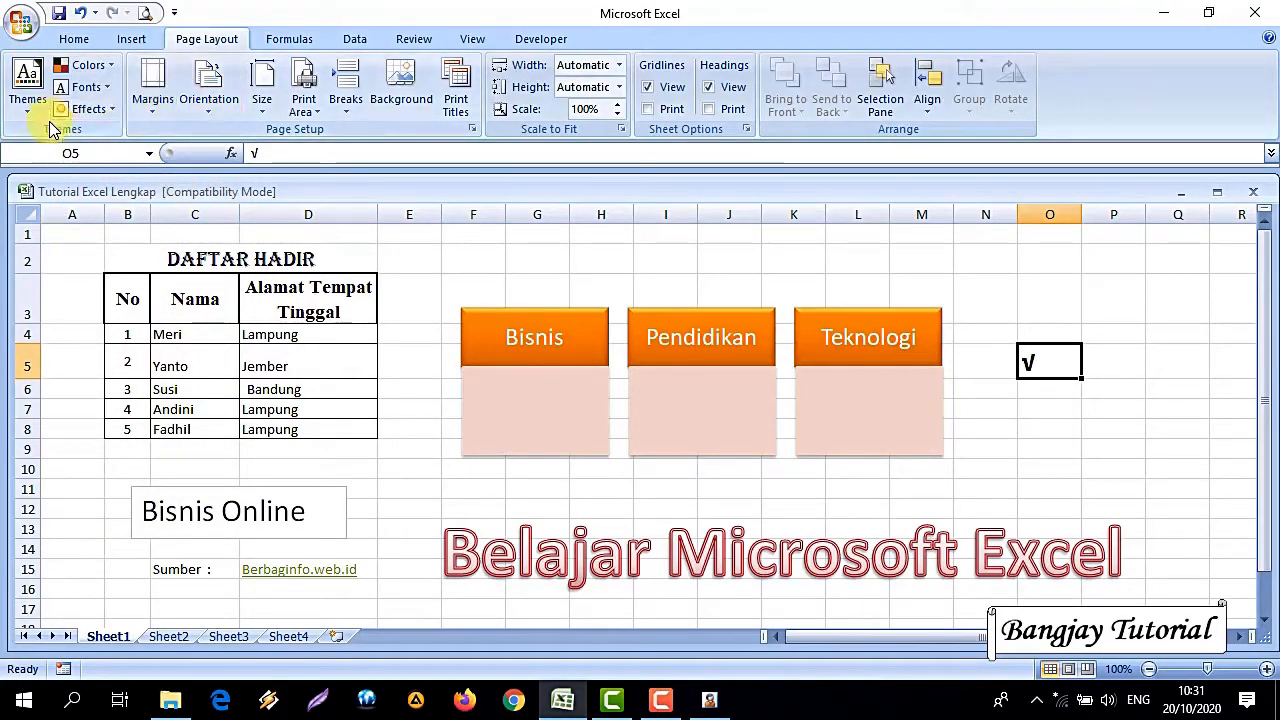
- Open the built-in theme font choices for the workbook
click(106, 92)
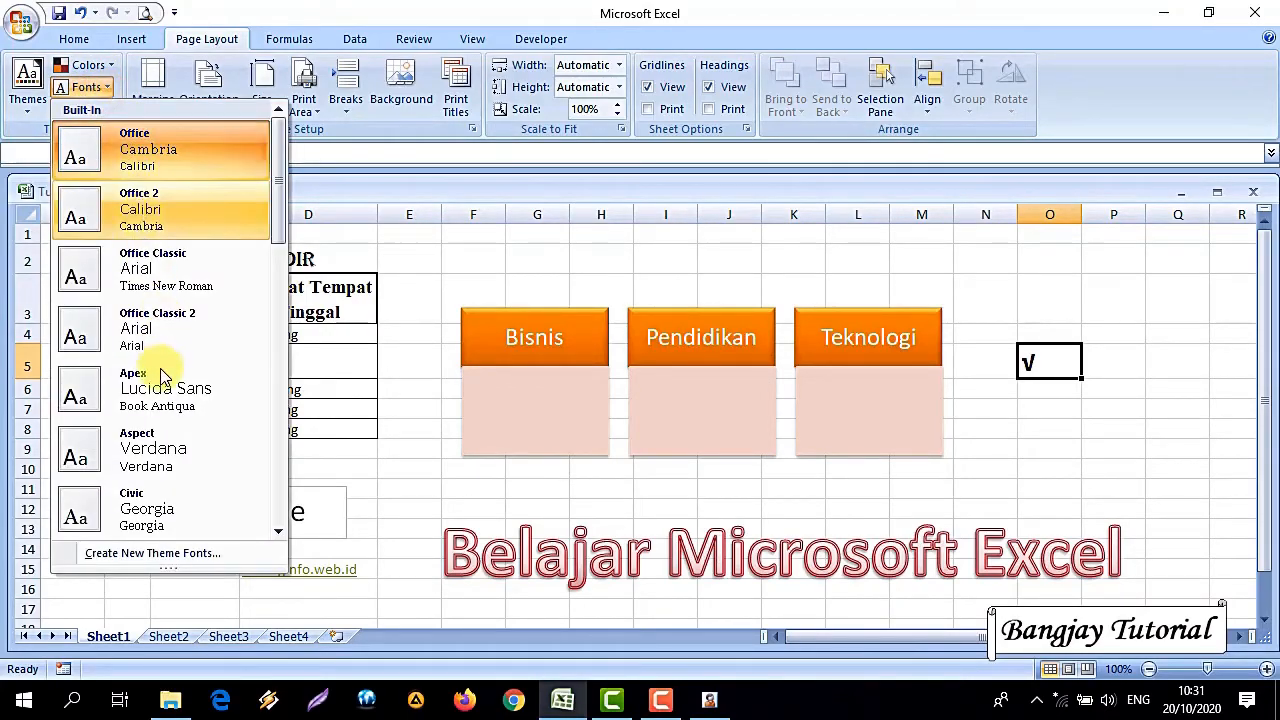